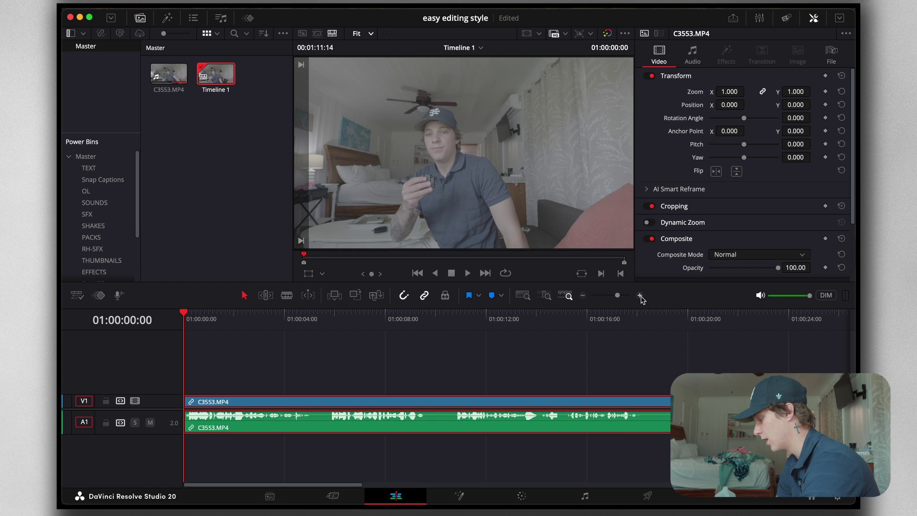
# Split clip C3553.MP4 at 01:00:00:02 and ripple-delete the short piece before the speech begins
pyautogui.click(640, 296)
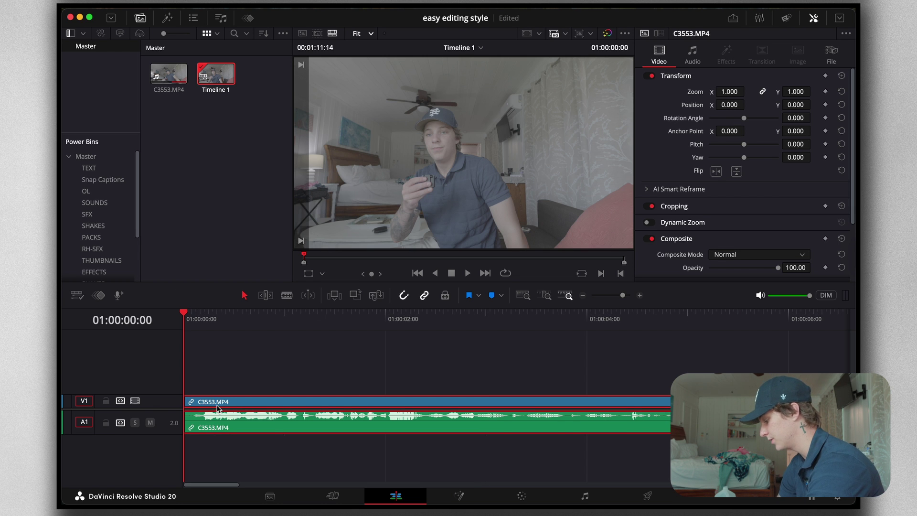
pyautogui.press('space')
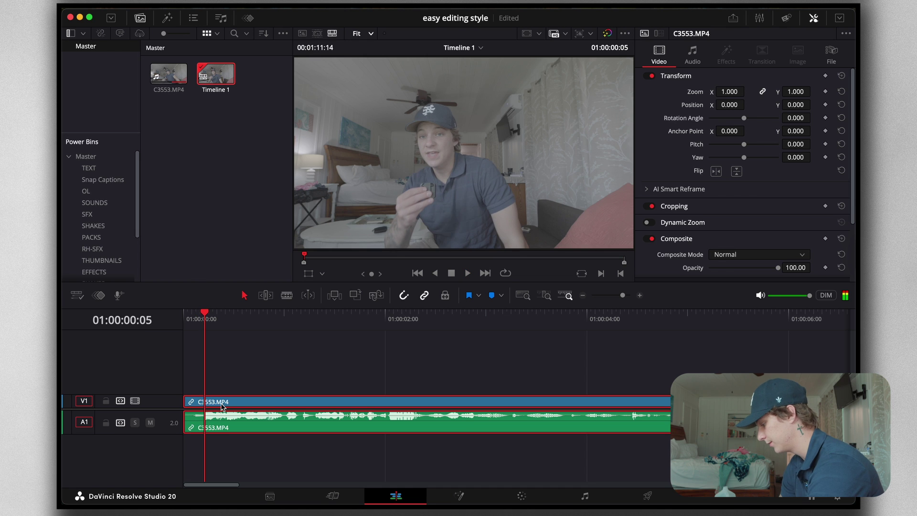
pyautogui.press('super+b')
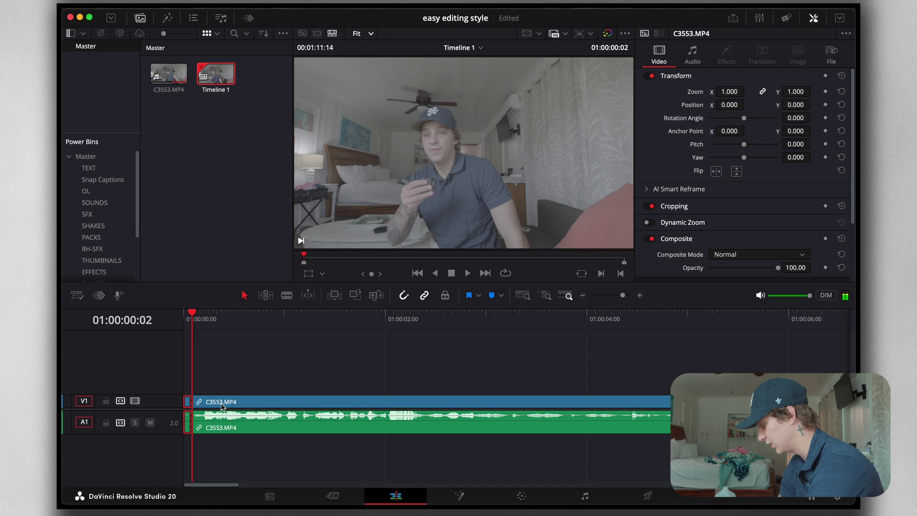
pyautogui.press('Delete')
pyautogui.click(221, 406)
pyautogui.click(584, 295)
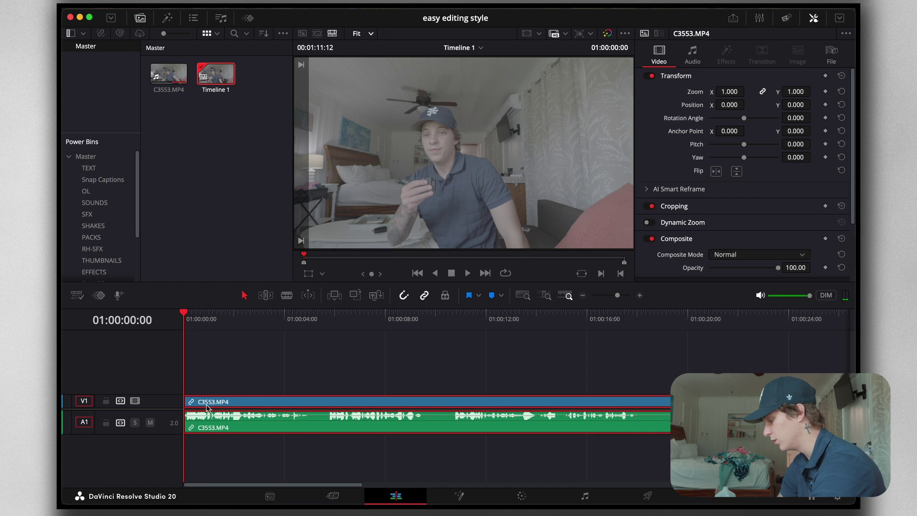
# Apply the PowerGrade 1 still 1.1.1 to the clip's node graph on the Color page
pyautogui.click(524, 495)
pyautogui.click(108, 64)
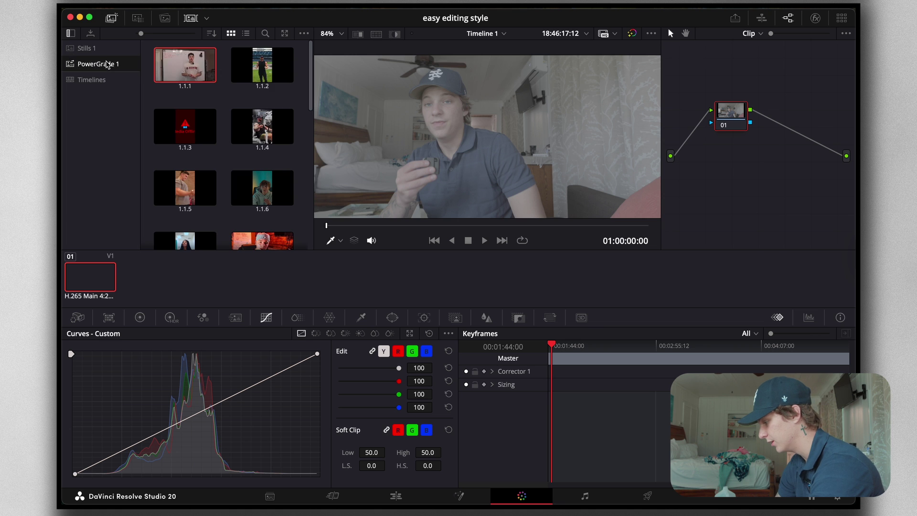
pyautogui.moveTo(187, 70); pyautogui.dragTo(716, 104)
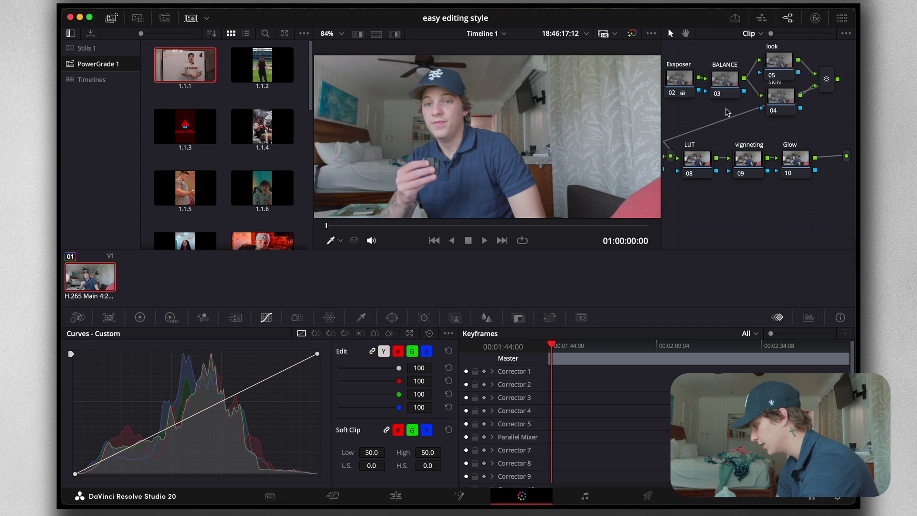
pyautogui.click(342, 36)
pyautogui.click(342, 46)
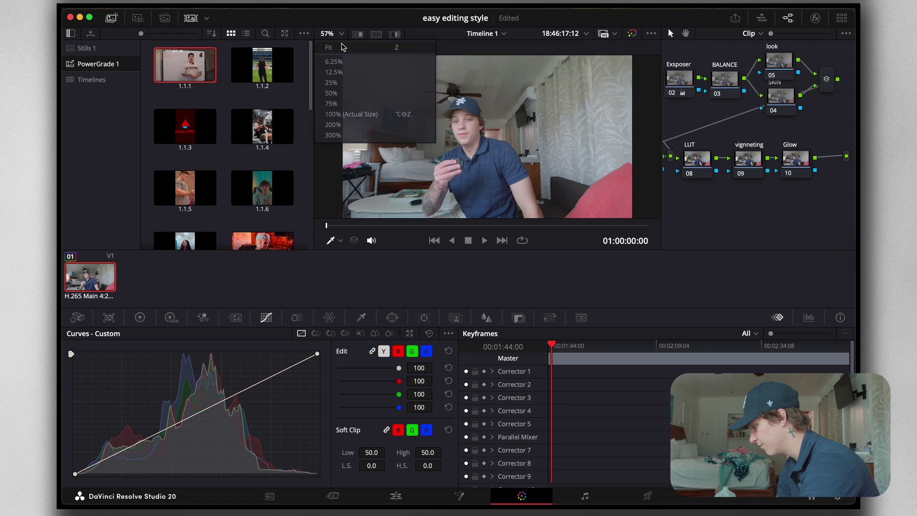
pyautogui.scroll(8, 509, 175)
pyautogui.scroll(-4, 509, 176)
pyautogui.scroll(-1, 508, 175)
# Apply the MT30 LUT from the Ryans Orange & Teal folder to the LUT node and return to the Edit page
pyautogui.click(708, 171)
pyautogui.click(138, 20)
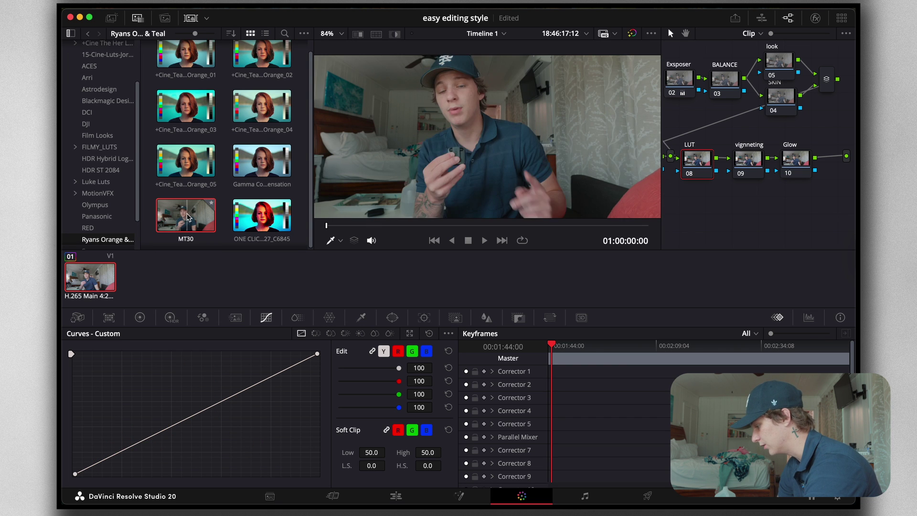
pyautogui.hotkey('shift', '4')
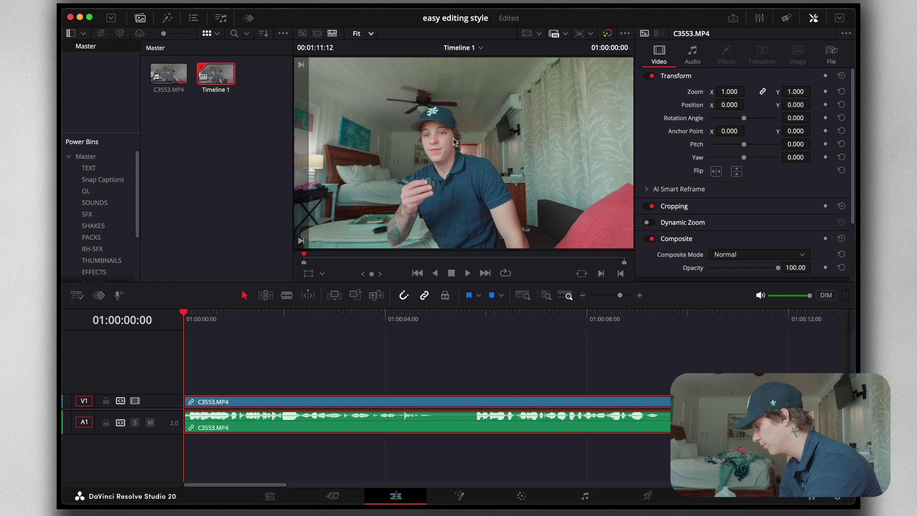
pyautogui.scroll(3, 453, 137)
pyautogui.scroll(-3, 453, 137)
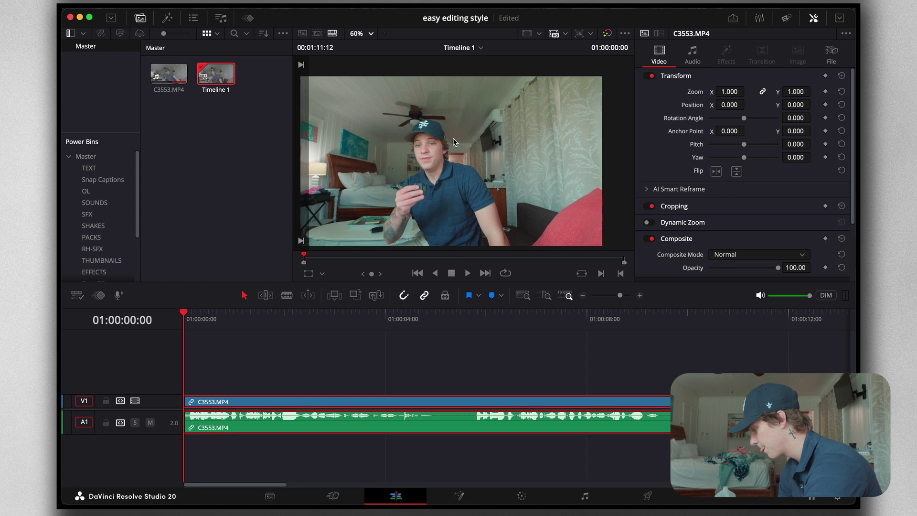
pyautogui.scroll(2, 453, 141)
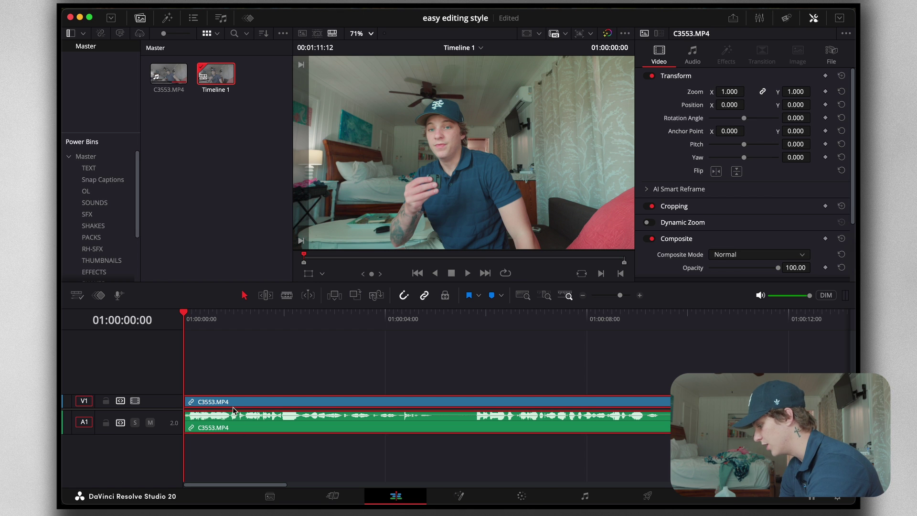
# Cut the silent gaps out of the talking clip and close up the remaining pieces on the timeline
pyautogui.click(640, 296)
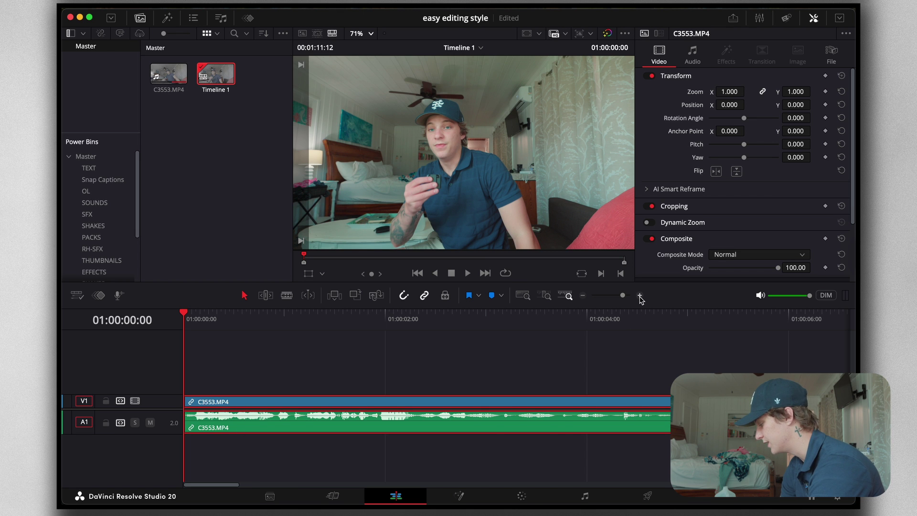
pyautogui.press('space')
pyautogui.click(582, 295)
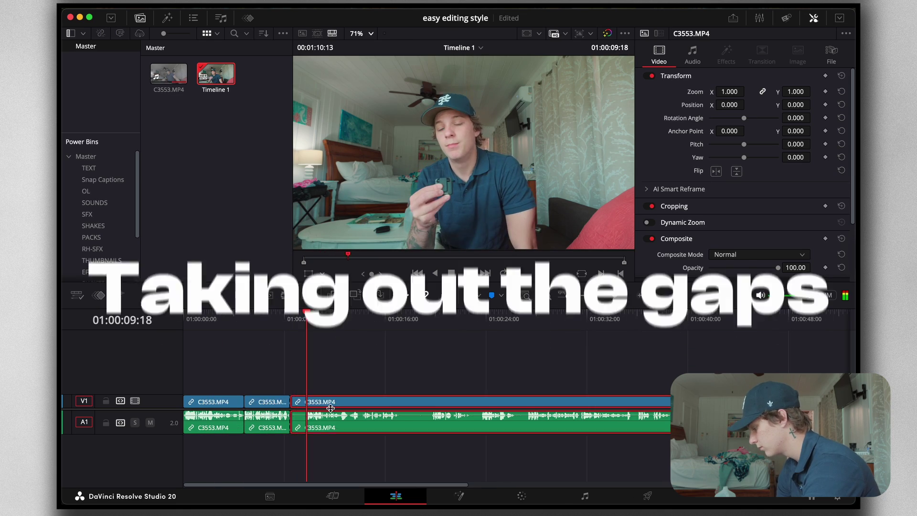
pyautogui.click(417, 318)
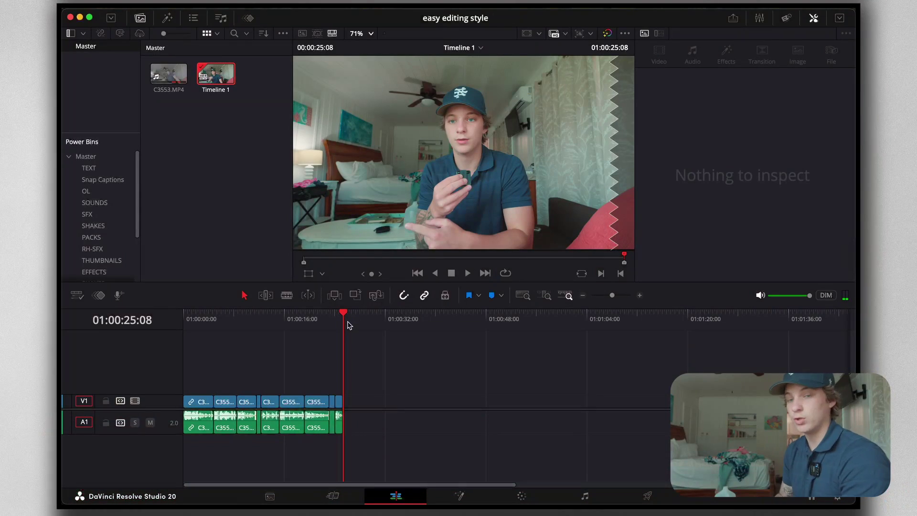
# Play back the opening of the timeline and examine the pause around the cut between the first and second clips
pyautogui.press('Home')
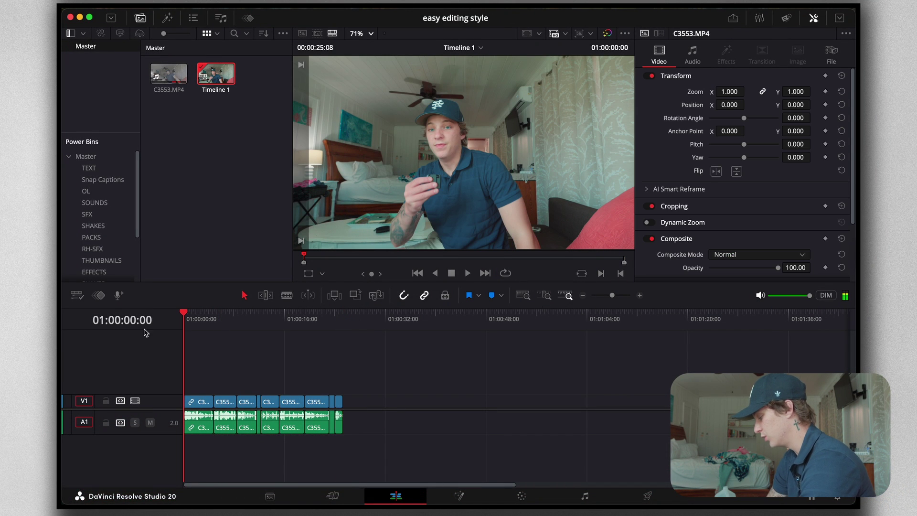
pyautogui.click(640, 295)
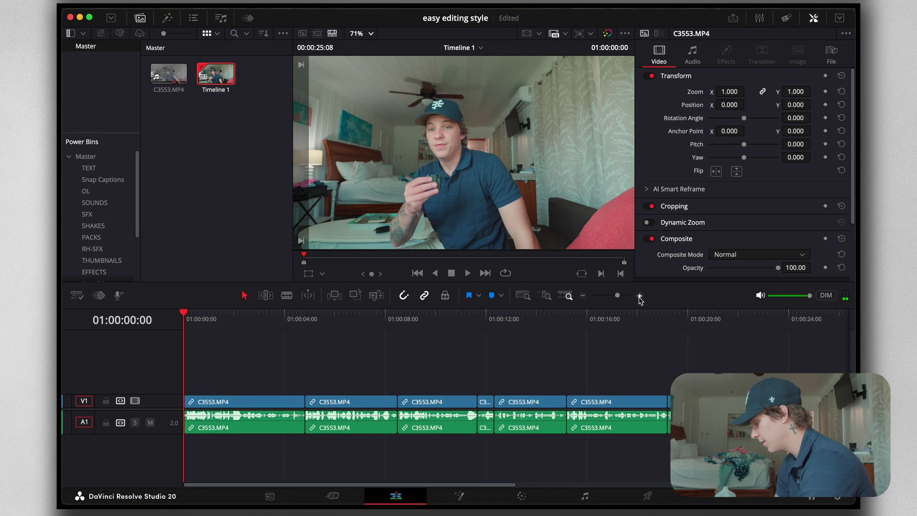
pyautogui.click(640, 295)
pyautogui.click(639, 296)
pyautogui.click(583, 295)
pyautogui.click(583, 295)
pyautogui.click(583, 295)
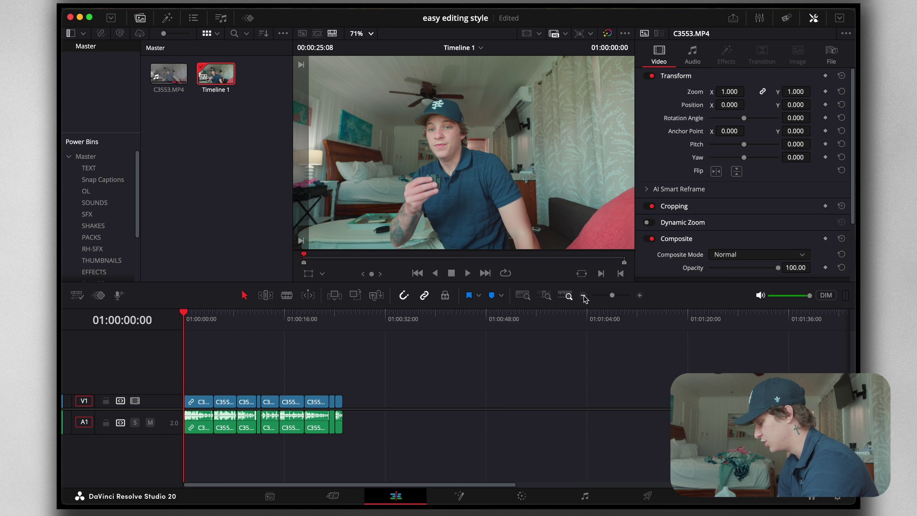
pyautogui.click(640, 296)
pyautogui.moveTo(289, 326); pyautogui.dragTo(292, 325)
pyautogui.click(640, 295)
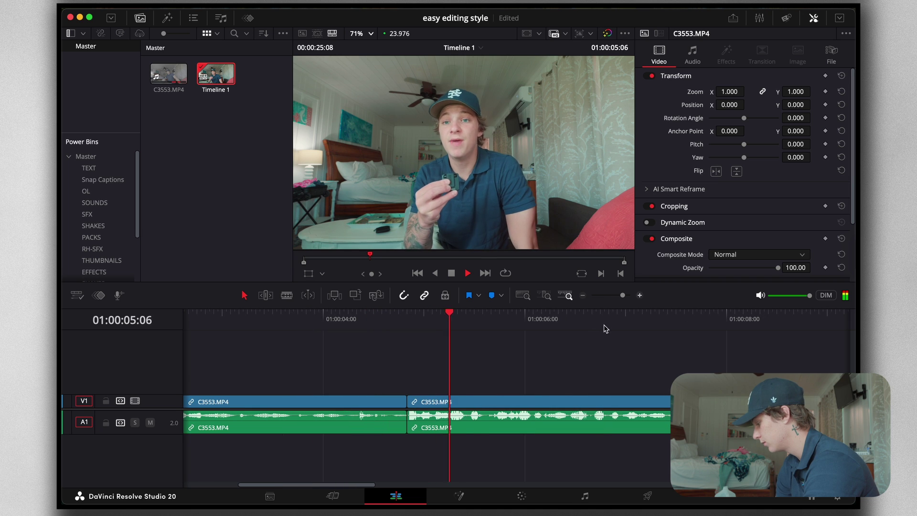
# Overlap the first clip's end with the second clip on V2 and A2, split it at 01:00:04:20 and return the remainder to V1
pyautogui.click(407, 318)
pyautogui.click(640, 295)
pyautogui.moveTo(534, 401); pyautogui.dragTo(509, 400)
pyautogui.press('Left')
pyautogui.press('Left')
pyautogui.click(480, 323)
pyautogui.press('super+b')
pyautogui.click(478, 387)
# Unlink the short overlapping piece at the first cut and delete its video, keeping only its audio on A2
pyautogui.rightClick(478, 388)
pyautogui.click(465, 387)
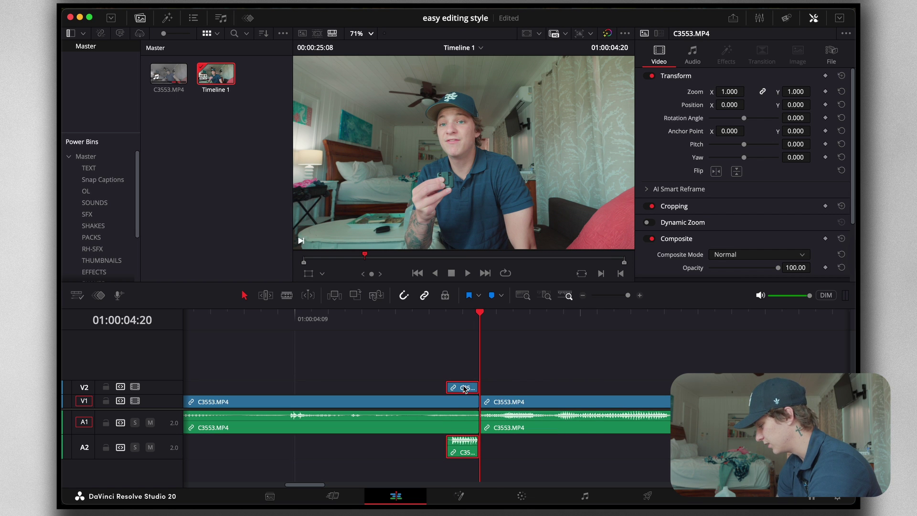
pyautogui.rightClick(464, 388)
pyautogui.click(492, 401)
pyautogui.moveTo(519, 375); pyautogui.dragTo(445, 383)
pyautogui.press('BackSpace')
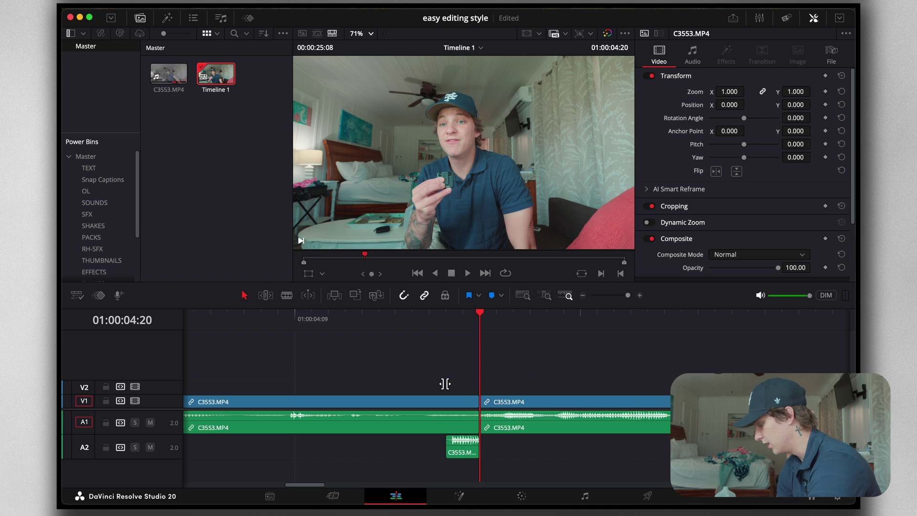
# Change the track type of audio tracks A2 and A1 to mono
pyautogui.rightClick(174, 447)
pyautogui.moveTo(221, 415)
pyautogui.click(289, 413)
pyautogui.rightClick(174, 423)
pyautogui.moveTo(231, 392)
pyautogui.click(286, 393)
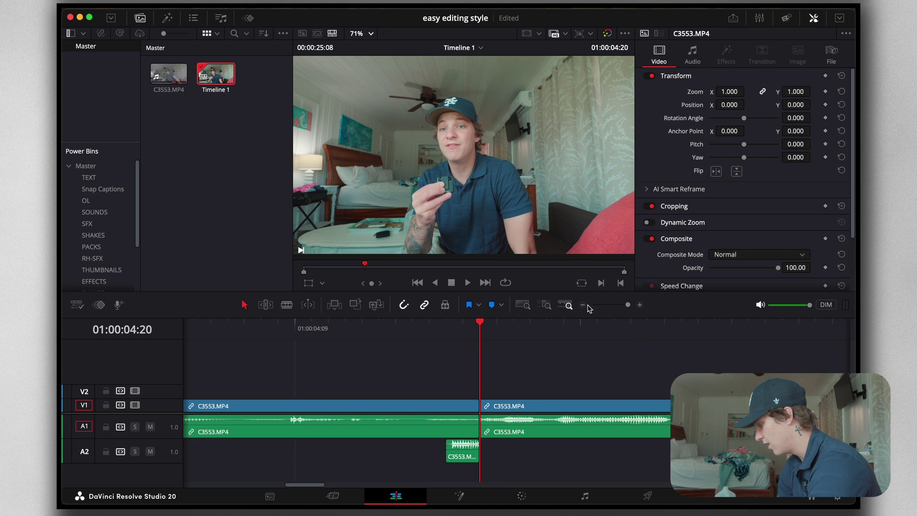
# Play back the first audio overlap and continue to the cut between the second and third clips
pyautogui.click(580, 305)
pyautogui.click(580, 305)
pyautogui.click(580, 305)
pyautogui.click(401, 330)
pyautogui.press('space')
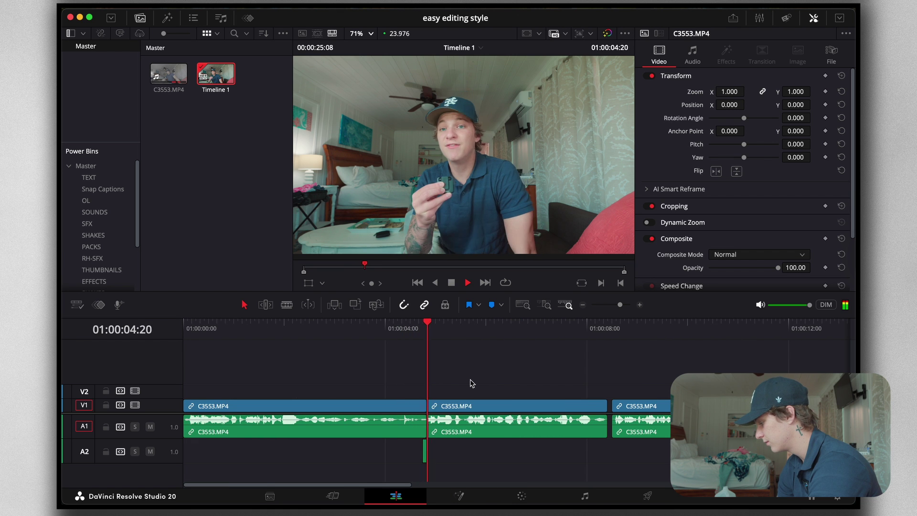
pyautogui.click(640, 305)
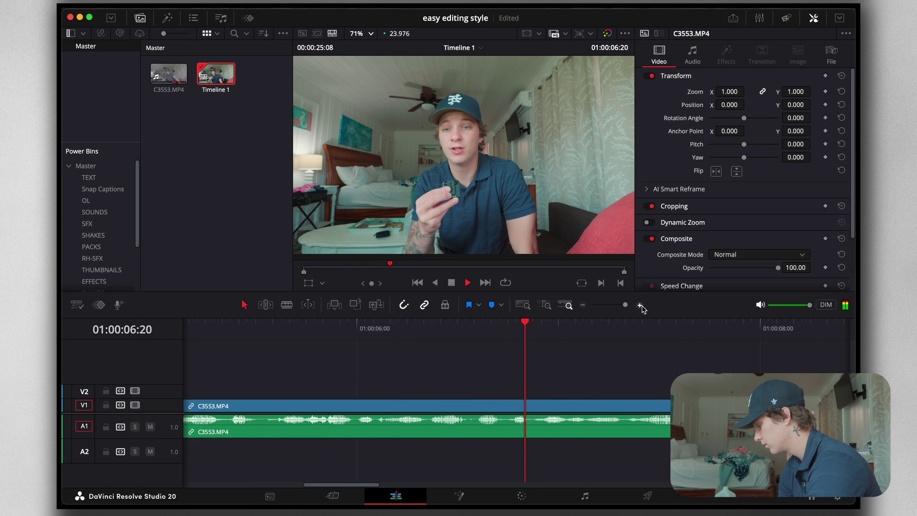
pyautogui.press('space')
# Move the third clip onto V2 and A2 so that it starts at 01:00:08:05 over the second clip's end
pyautogui.press('Right')
pyautogui.press('Right')
pyautogui.press('Right')
pyautogui.press('Right')
pyautogui.press('Right')
pyautogui.press('Left')
pyautogui.press('Left')
pyautogui.press('Left')
pyautogui.press('Left')
pyautogui.press('Left')
pyautogui.press('Right')
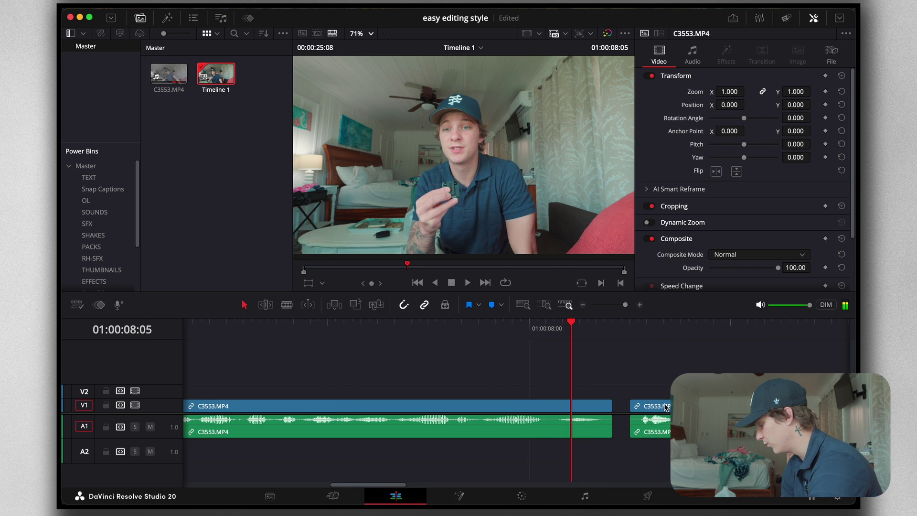
pyautogui.moveTo(666, 407); pyautogui.dragTo(606, 394)
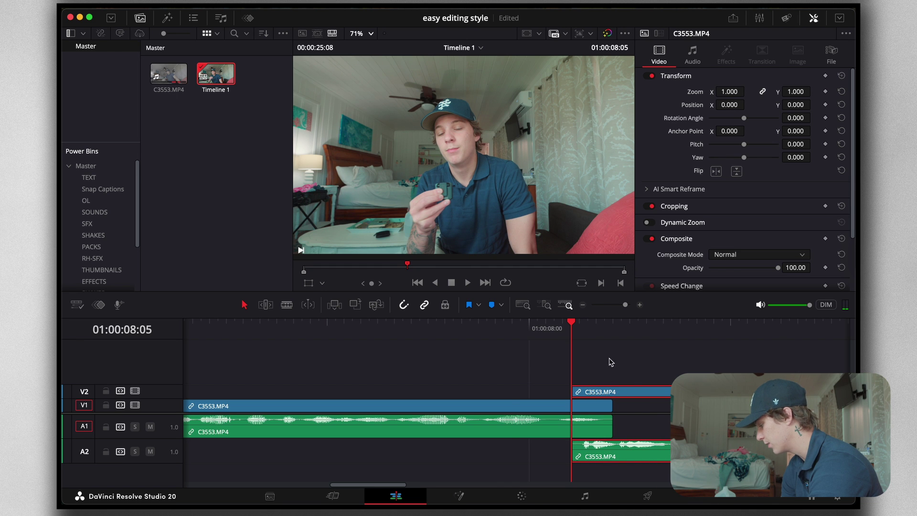
# Split the overlapping third clip at 01:00:08:10 and move its longer part back down to V1 and A1
pyautogui.click(514, 327)
pyautogui.press('space')
pyautogui.moveTo(620, 331); pyautogui.dragTo(618, 331)
pyautogui.press('super+b')
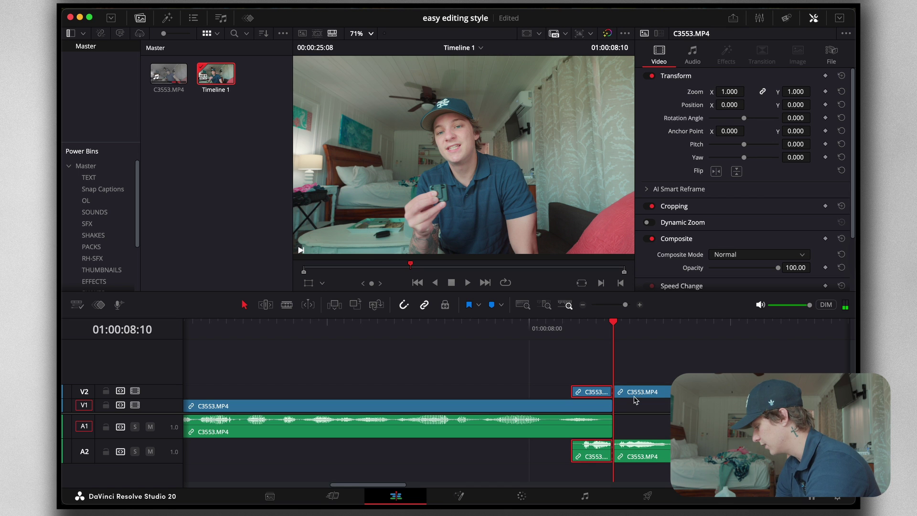
pyautogui.moveTo(635, 398); pyautogui.dragTo(635, 406)
# Unlink the short piece left over the second clip's end and delete its video, keeping its audio on A2
pyautogui.rightClick(596, 397)
pyautogui.click(611, 402)
pyautogui.rightClick(605, 393)
pyautogui.click(628, 403)
pyautogui.moveTo(650, 375); pyautogui.dragTo(567, 391)
pyautogui.press('BackSpace')
# Check the second overlap and repeat the audio overlap at the following cuts, leaving short audio lead-ins on A2
pyautogui.click(530, 337)
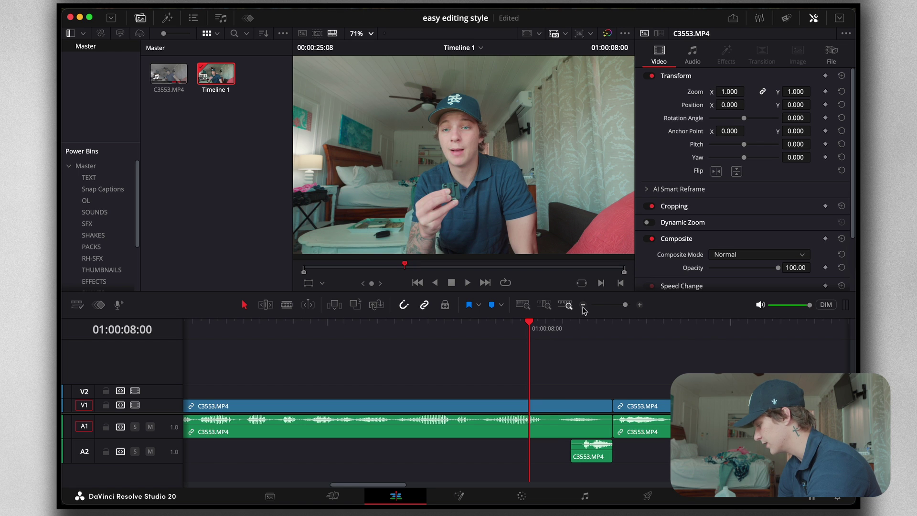
pyautogui.click(582, 304)
pyautogui.click(582, 305)
pyautogui.press('space')
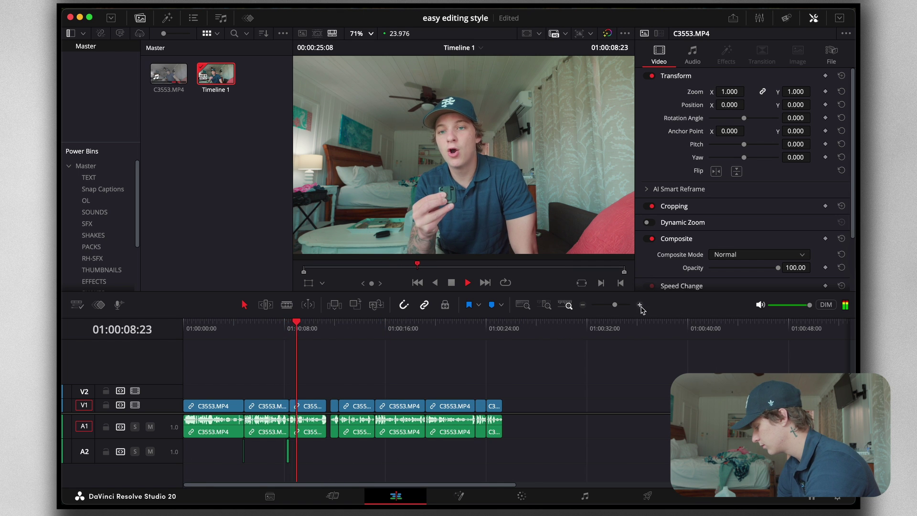
pyautogui.click(639, 304)
pyautogui.press('space')
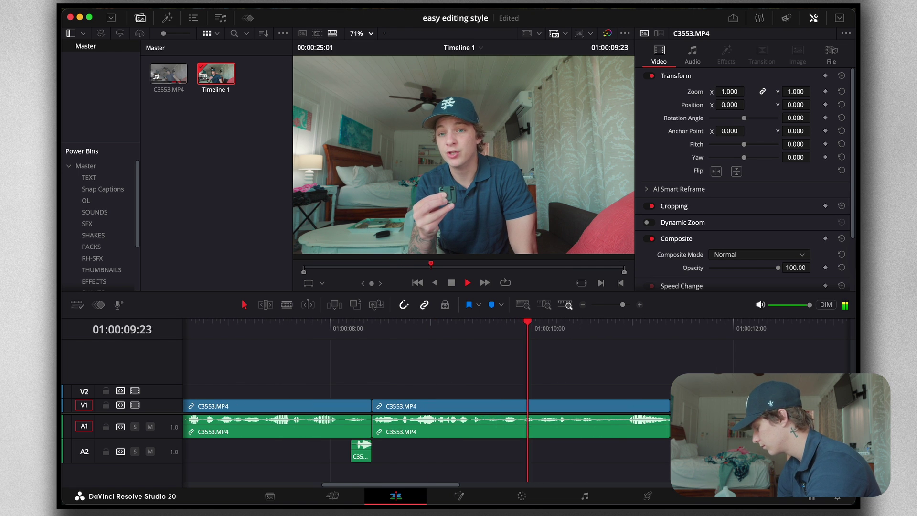
pyautogui.hscroll(5, 583, 411)
pyautogui.click(583, 410)
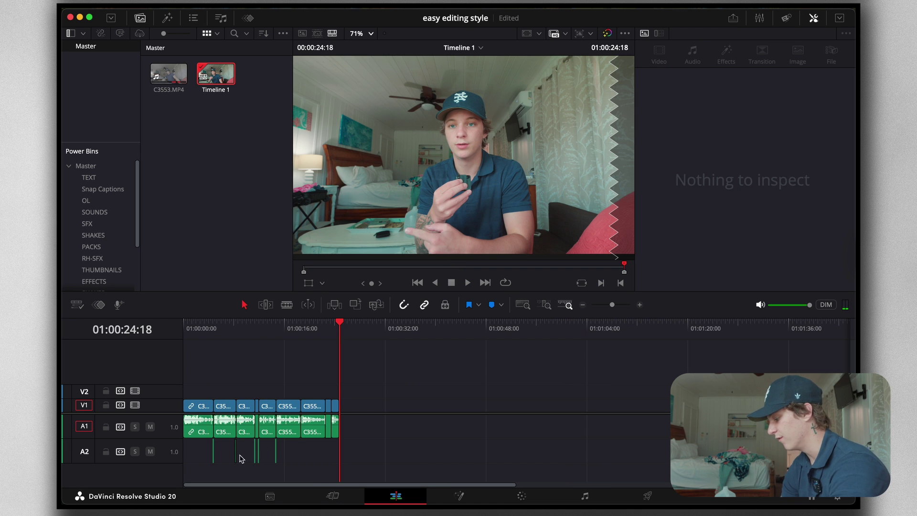
# Place the HOLD effect from the EFFECTS power bin on track V6 at the start of the timeline
pyautogui.press('Home')
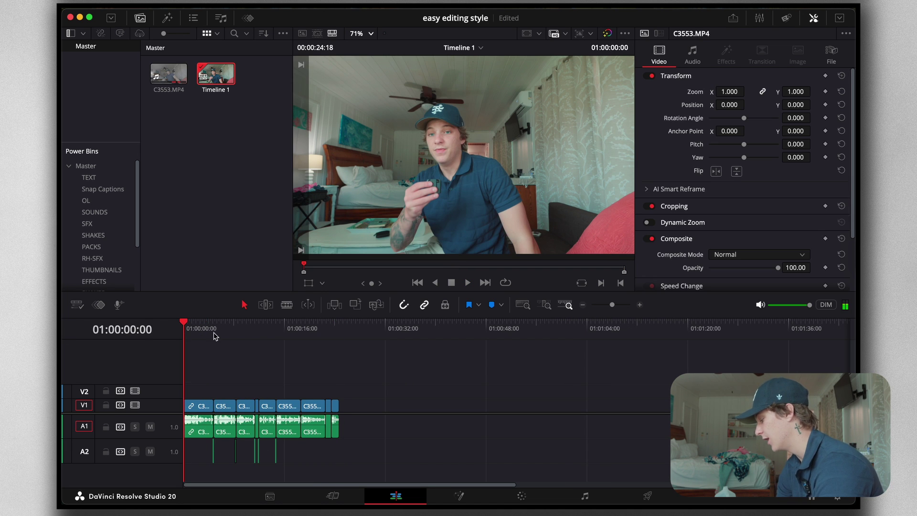
pyautogui.click(639, 304)
pyautogui.click(639, 305)
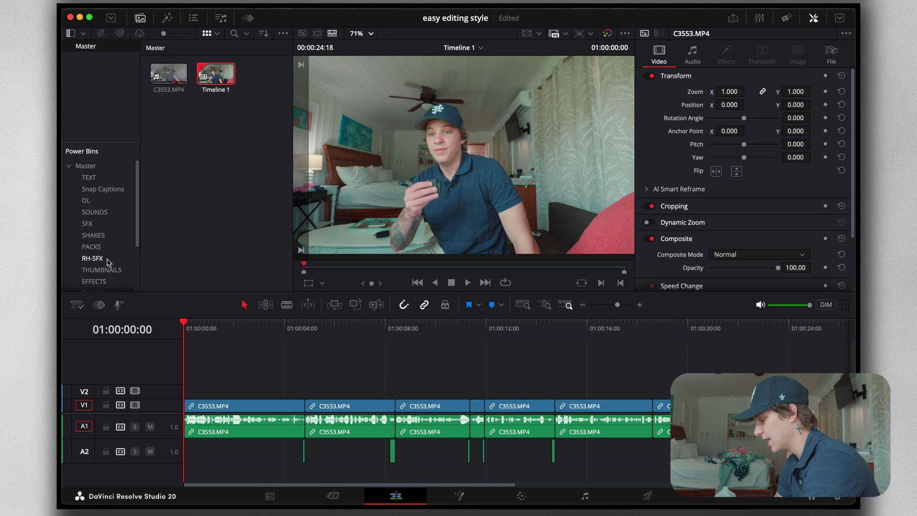
pyautogui.scroll(-2, 108, 263)
pyautogui.click(94, 259)
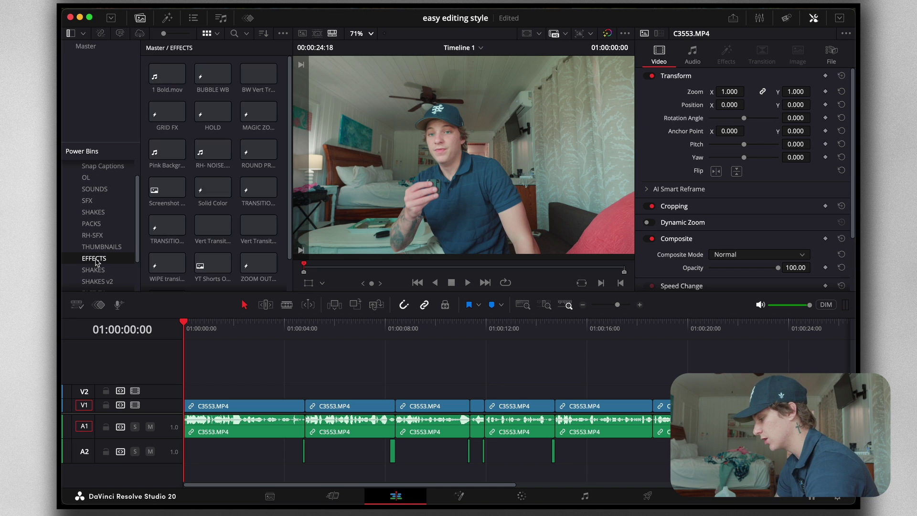
pyautogui.moveTo(209, 128); pyautogui.dragTo(194, 342)
# Turn on the Fusion Overlay for the HOLD effect and move its centre point onto the speaker's face
pyautogui.click(323, 283)
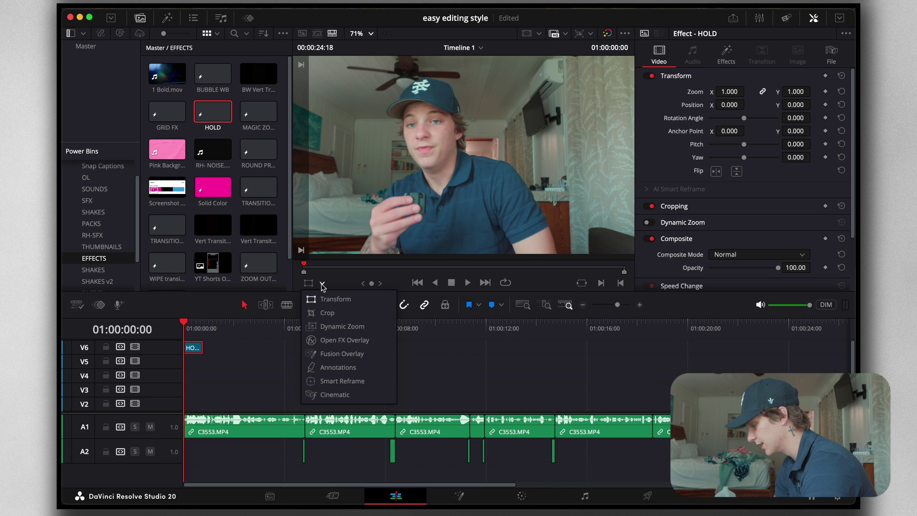
pyautogui.click(337, 354)
pyautogui.moveTo(475, 156); pyautogui.dragTo(442, 145)
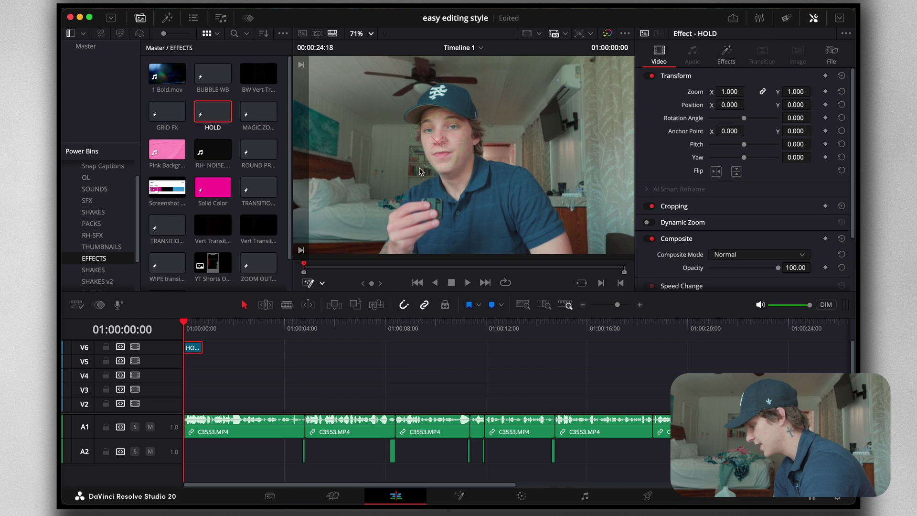
# Play the opening from the start of the timeline to check the HOLD effect's zoom on the face
pyautogui.press('space')
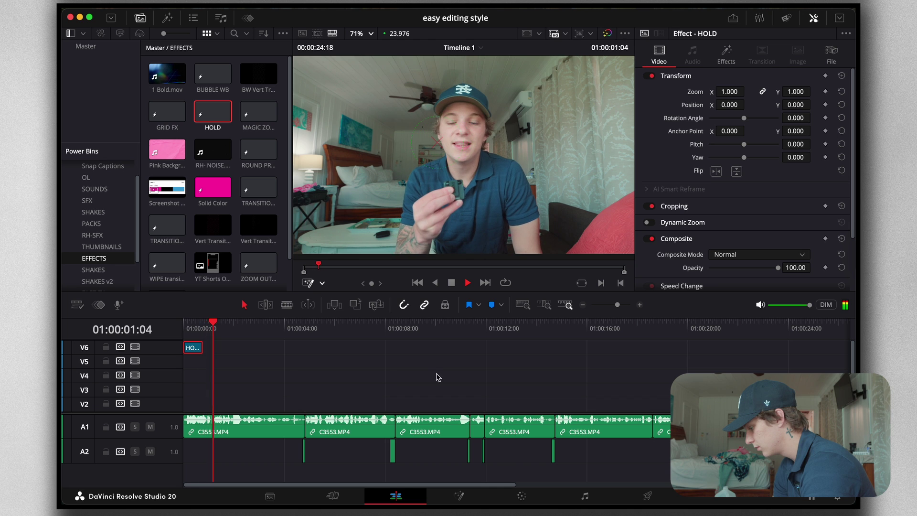
pyautogui.click(185, 328)
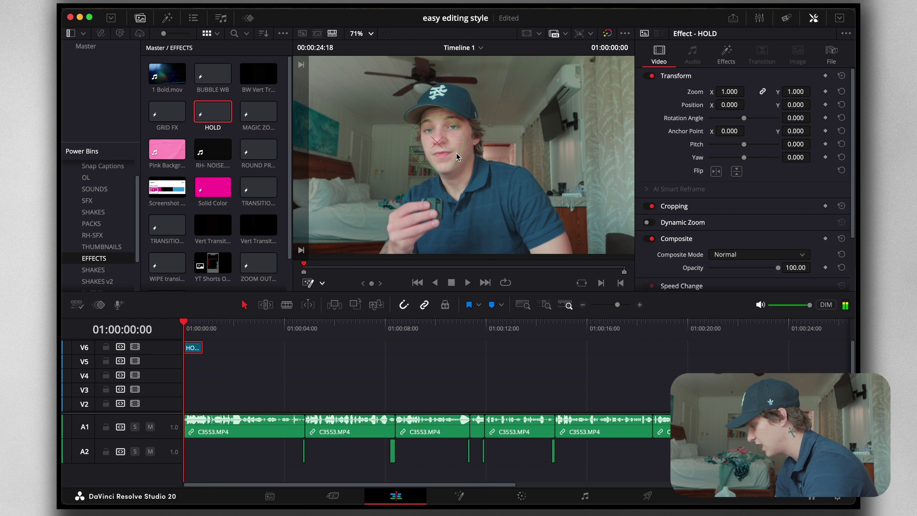
pyautogui.press('space')
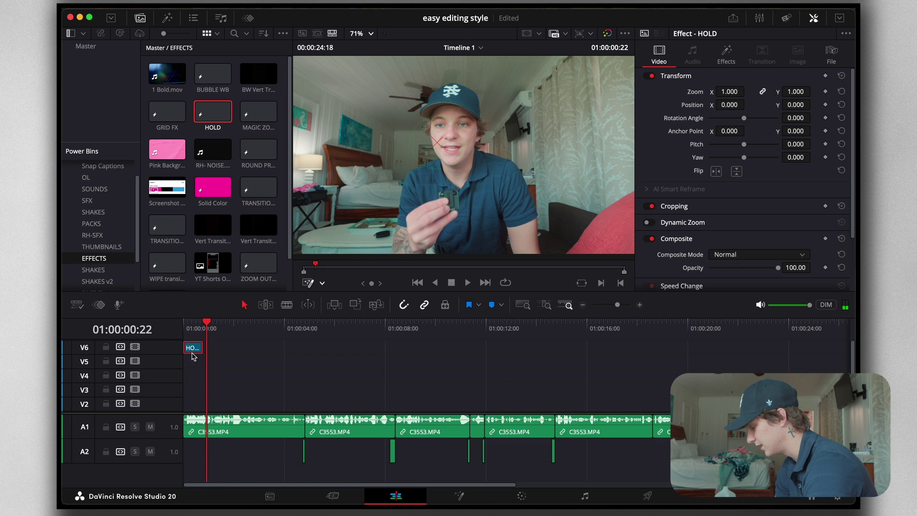
# Unlink the first clip's video from its audio and duplicate the video onto track V4
pyautogui.click(220, 372)
pyautogui.scroll(-1, 221, 373)
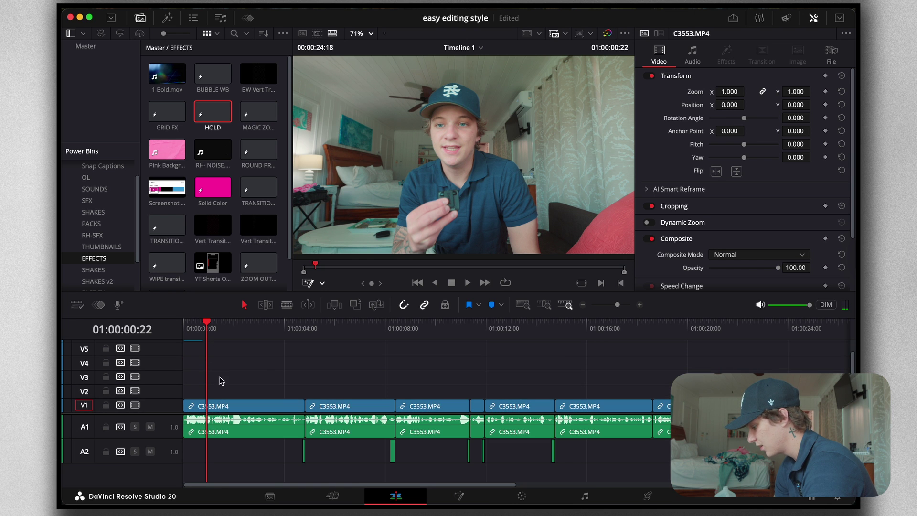
pyautogui.rightClick(225, 414)
pyautogui.click(240, 398)
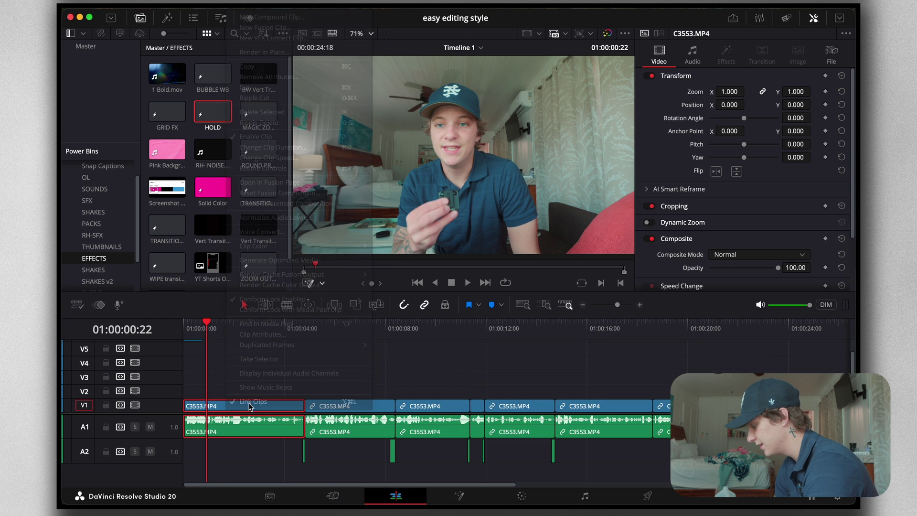
pyautogui.moveTo(239, 408); pyautogui.dragTo(241, 374)
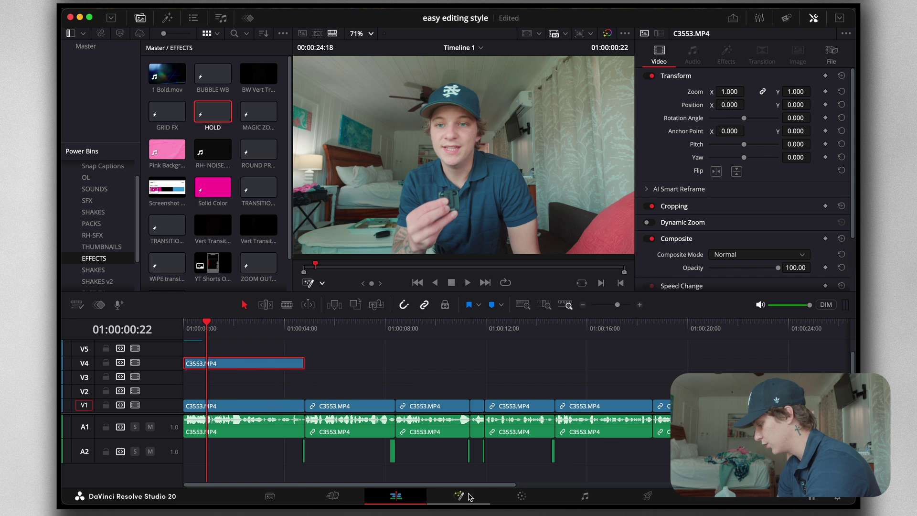
# Open the duplicated clip in Fusion and add a Magic Mask node after MediaIn1 with its mode set to Better
pyautogui.hotkey('shift', '5')
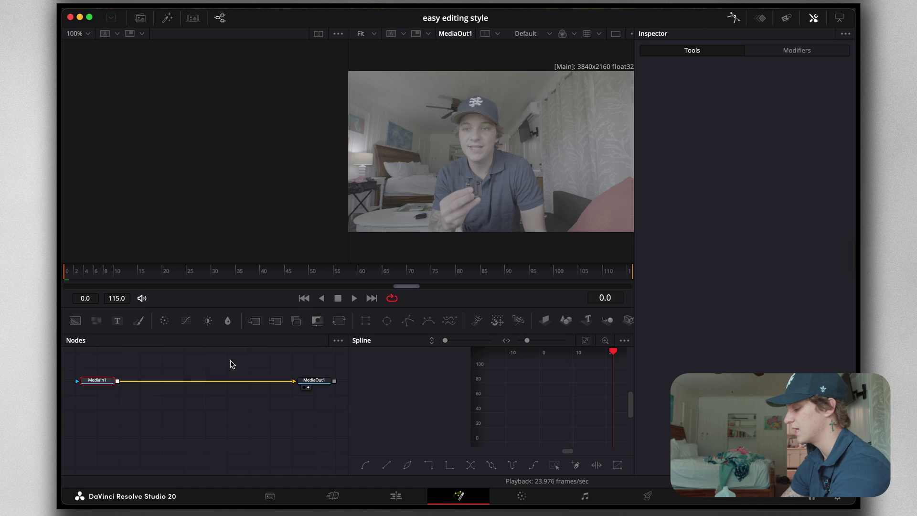
pyautogui.hotkey('shift', 'space')
pyautogui.write('transmag')
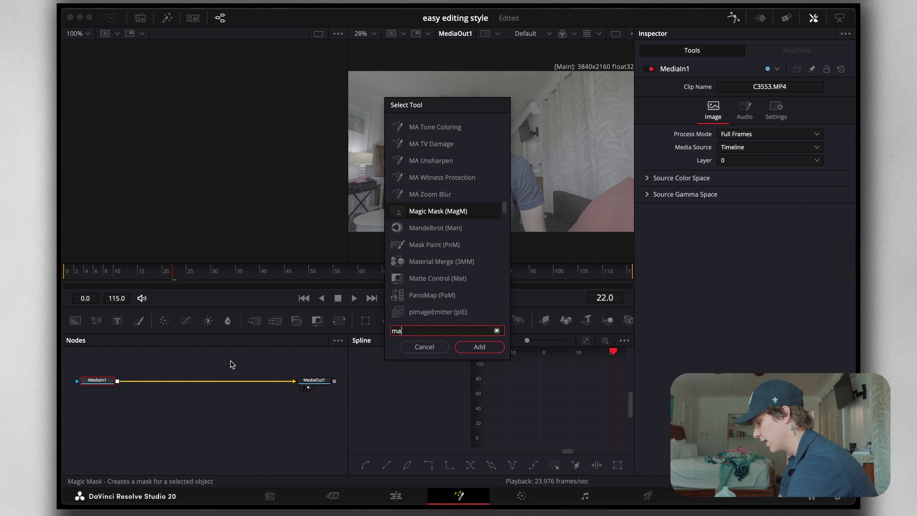
pyautogui.press('Return')
pyautogui.click(800, 116)
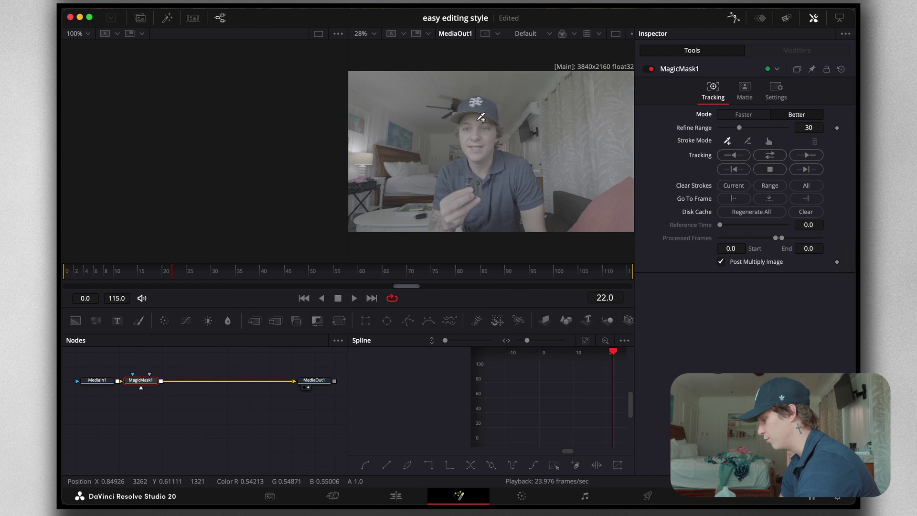
# Paint mask strokes over the speaker, exclude the background with subtract strokes, and track the mask in both directions
pyautogui.moveTo(481, 98)
pyautogui.mouseDown()
pyautogui.moveTo(458, 207)
pyautogui.moveTo(490, 198)
pyautogui.moveTo(523, 169)
pyautogui.mouseUp()
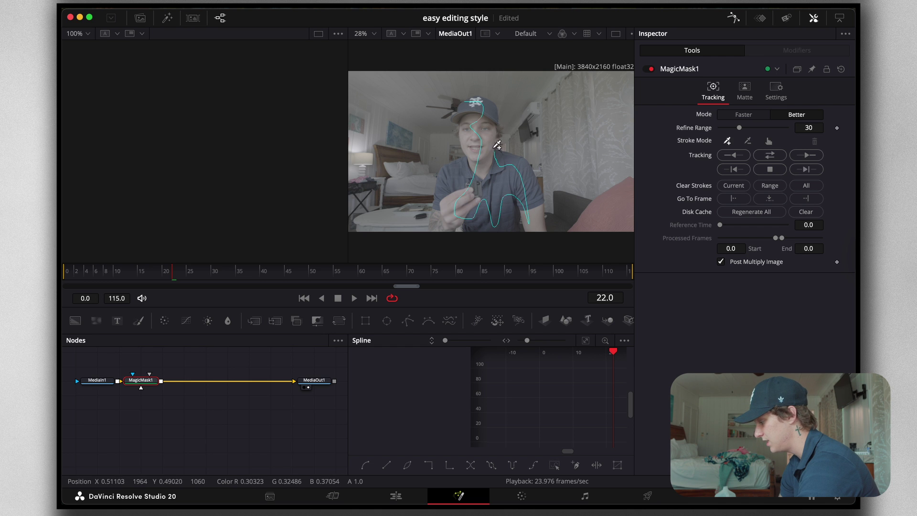
pyautogui.moveTo(450, 180); pyautogui.dragTo(442, 185)
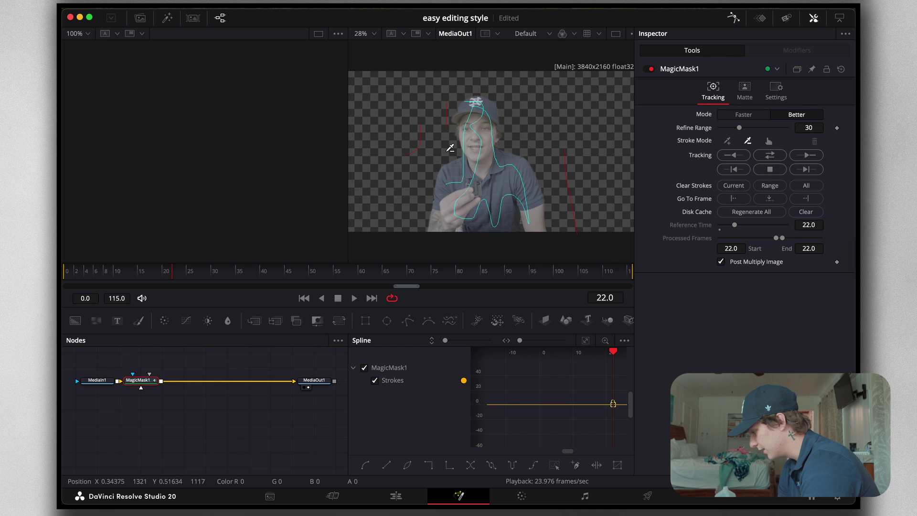
pyautogui.click(769, 155)
pyautogui.click(768, 170)
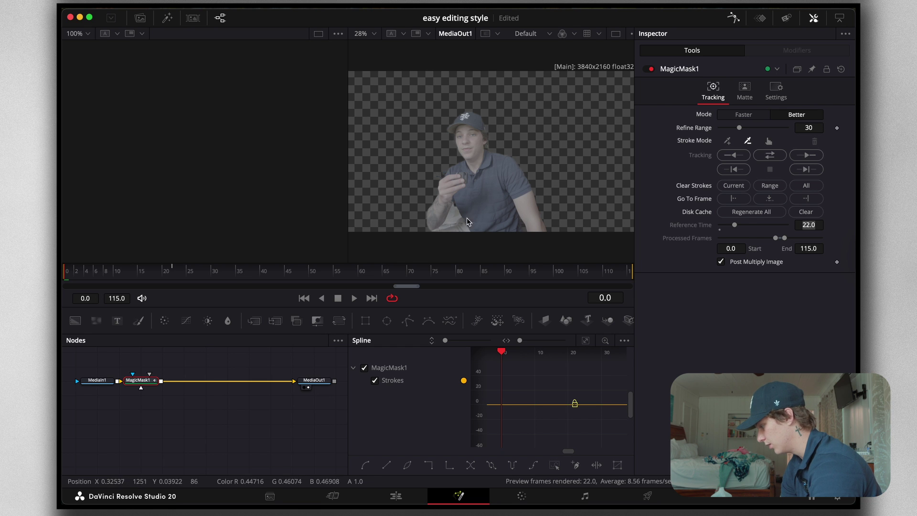
# Subtract the leftover area beside the speaker's arm at frame 0, retrack the Magic Mask and scrub through the result
pyautogui.moveTo(456, 206); pyautogui.dragTo(446, 223)
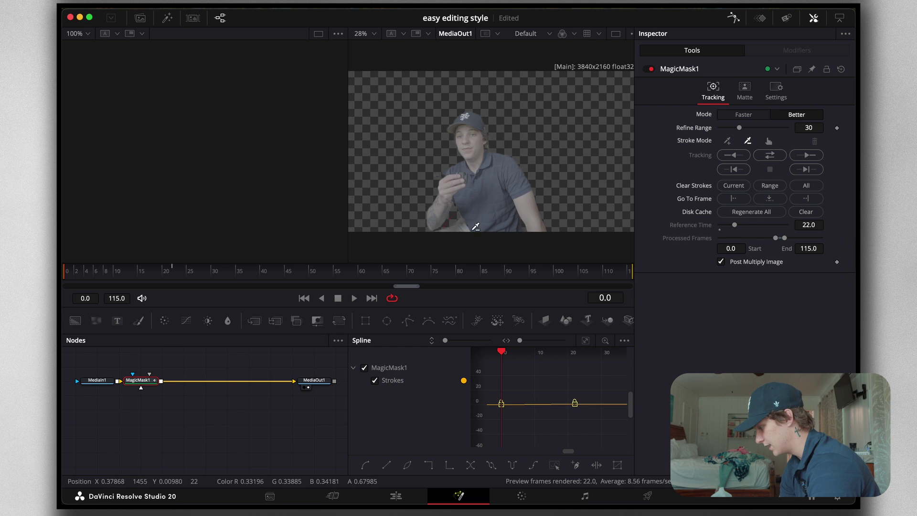
pyautogui.click(773, 157)
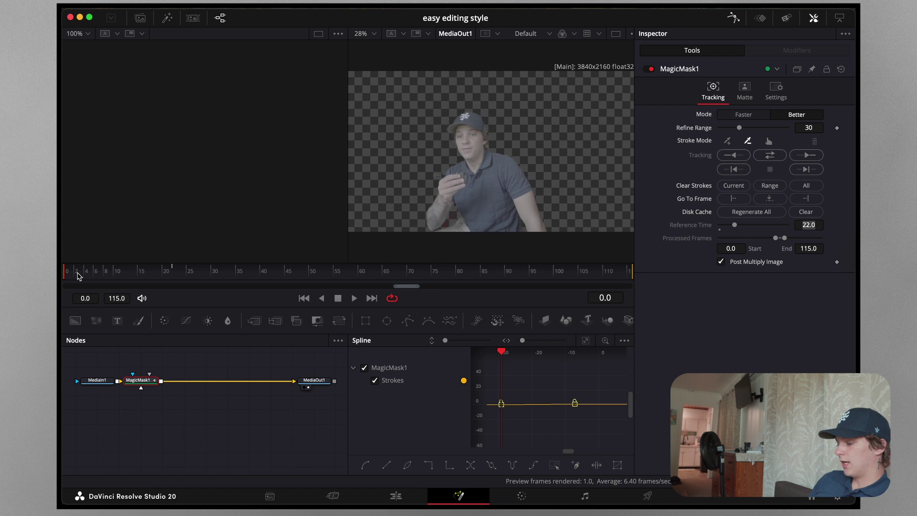
pyautogui.moveTo(79, 275)
pyautogui.mouseDown()
pyautogui.moveTo(588, 281)
pyautogui.moveTo(106, 274)
pyautogui.moveTo(470, 327)
pyautogui.moveTo(202, 272)
pyautogui.moveTo(66, 270)
pyautogui.mouseUp()
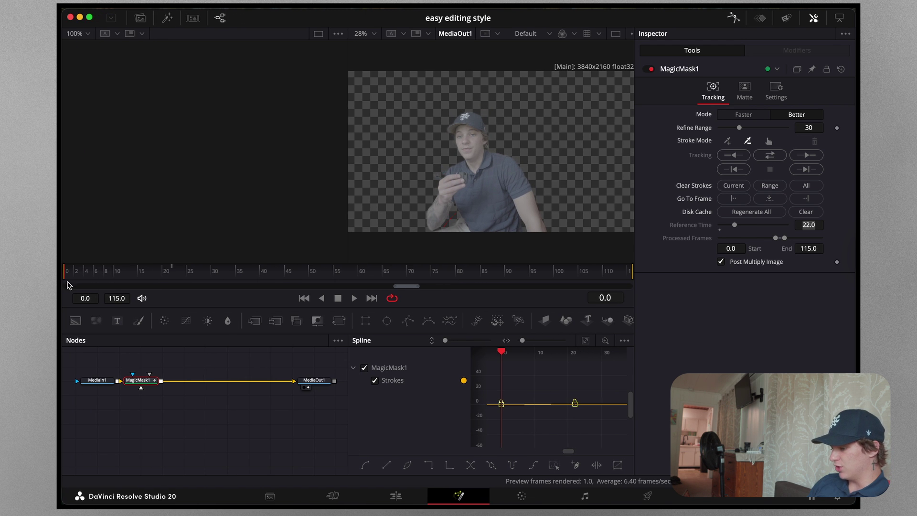
pyautogui.moveTo(84, 277); pyautogui.dragTo(365, 273)
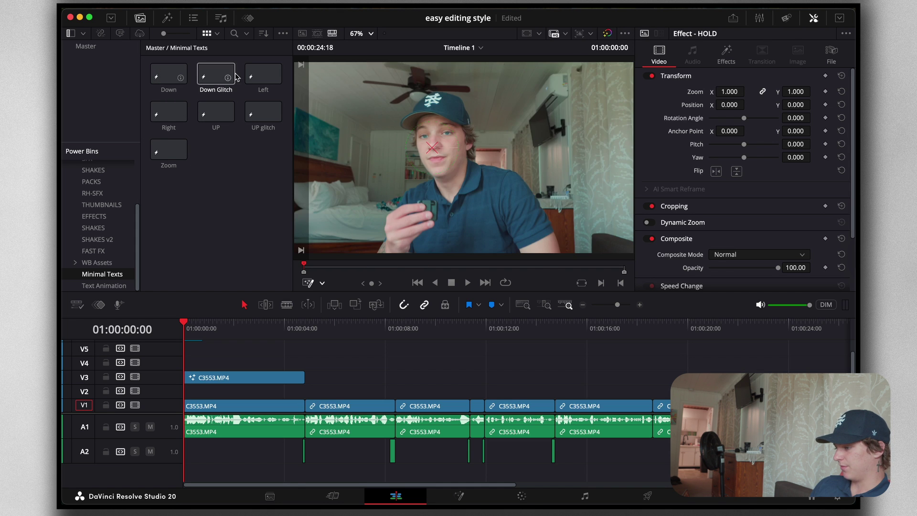
# Add the UP title from the Minimal Texts power bin to track V4 above the masked clip and preview its animation
pyautogui.moveTo(216, 112); pyautogui.dragTo(306, 365)
pyautogui.click(271, 331)
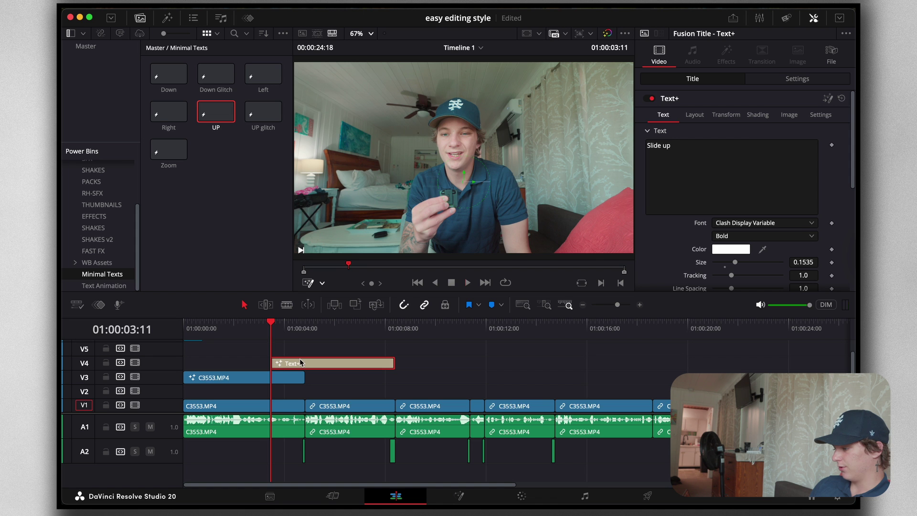
pyautogui.press('space')
pyautogui.click(271, 336)
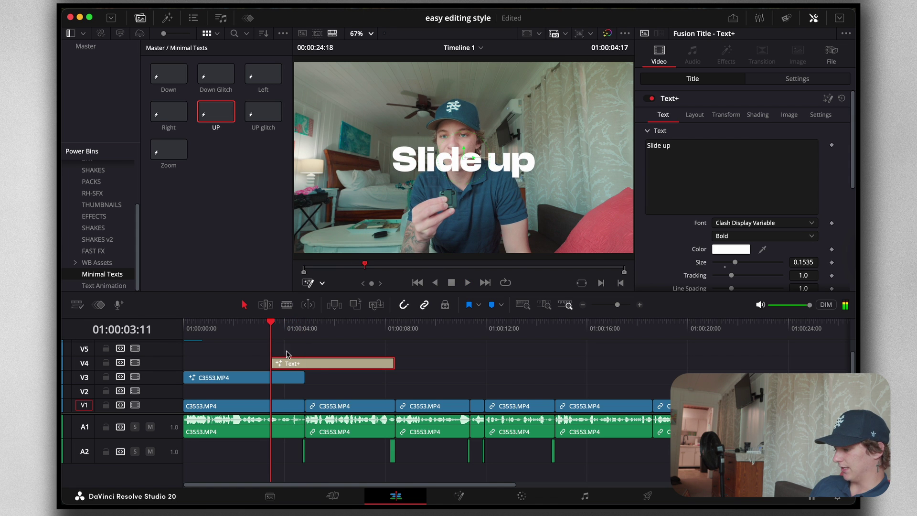
# Move the title on V4 to the start of the timeline and play back its slide-up animation
pyautogui.moveTo(287, 362); pyautogui.dragTo(153, 368)
pyautogui.moveTo(197, 328); pyautogui.dragTo(184, 328)
pyautogui.press('space')
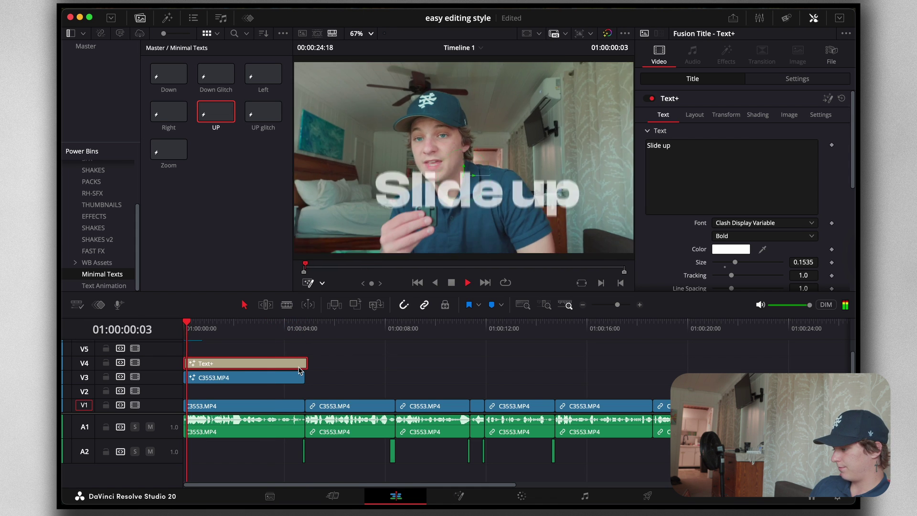
pyautogui.press('space')
pyautogui.press('space')
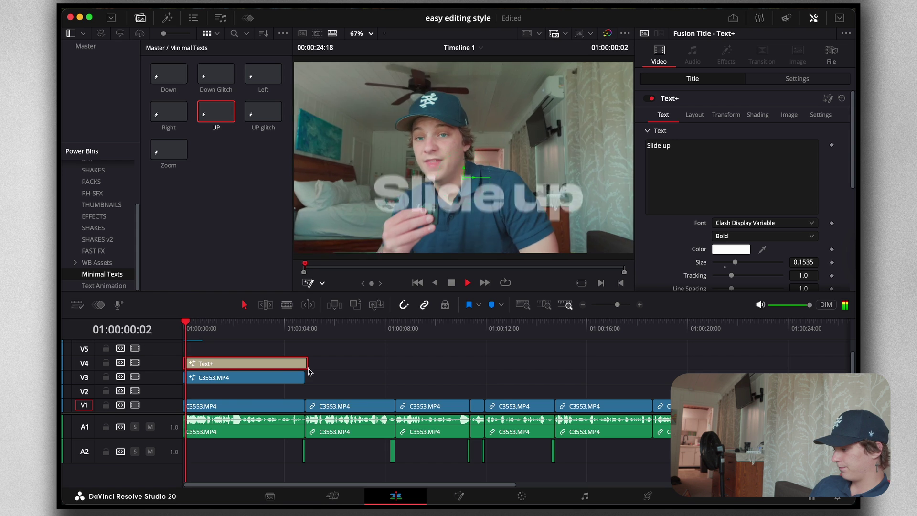
pyautogui.press('space')
pyautogui.press('Home')
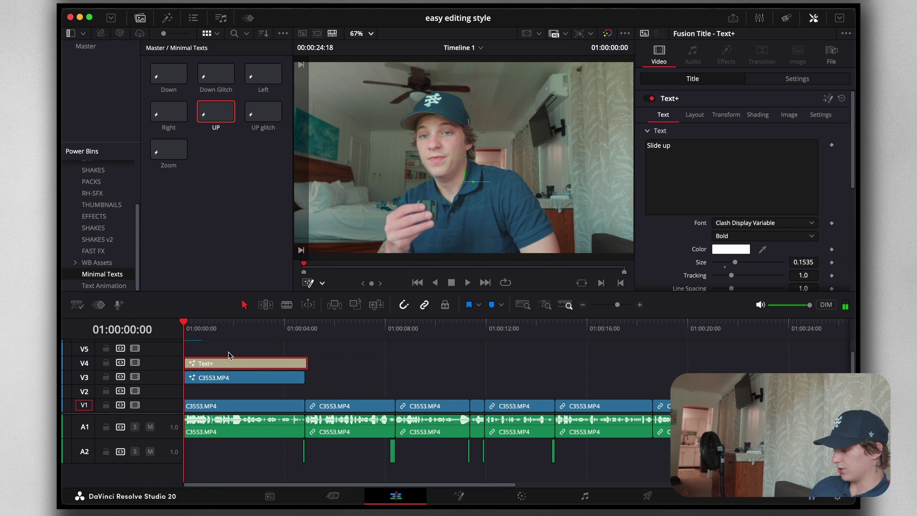
# Play to about one second and reduce the title's text size to 0.1142
pyautogui.press('space')
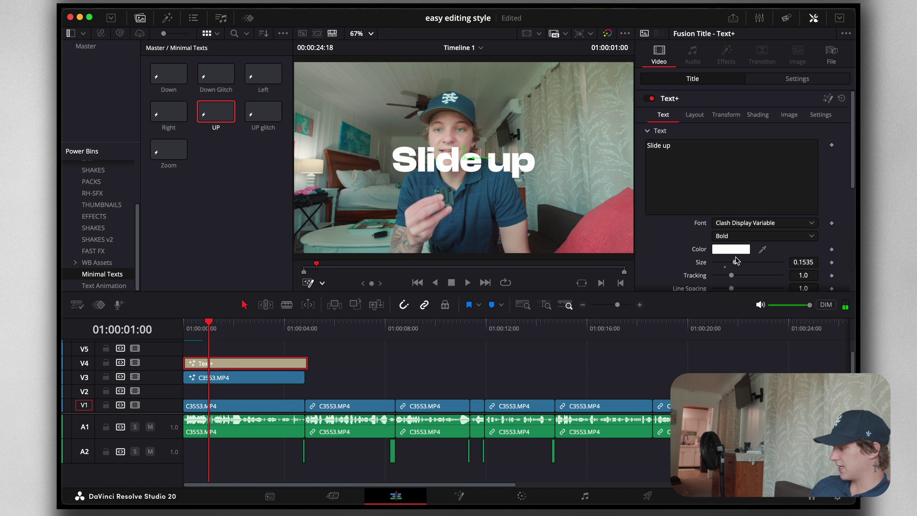
pyautogui.moveTo(732, 262); pyautogui.dragTo(729, 262)
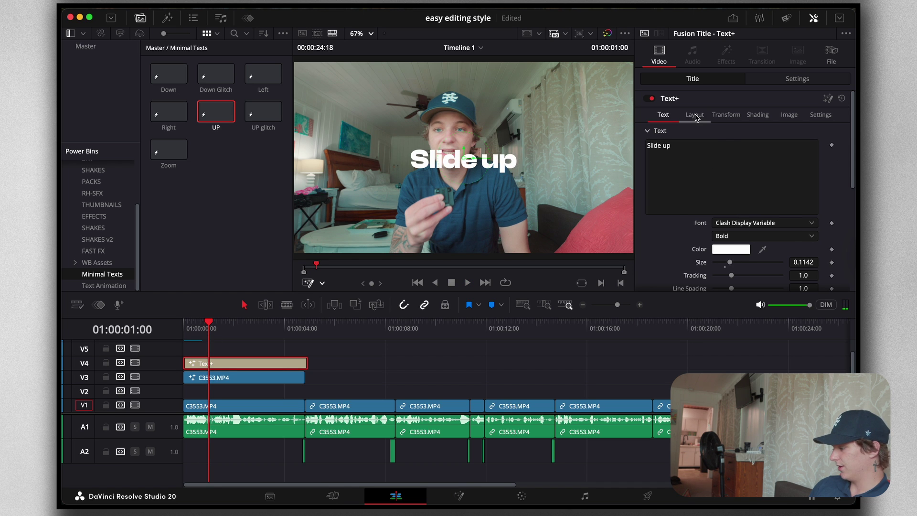
pyautogui.click(695, 117)
pyautogui.click(667, 115)
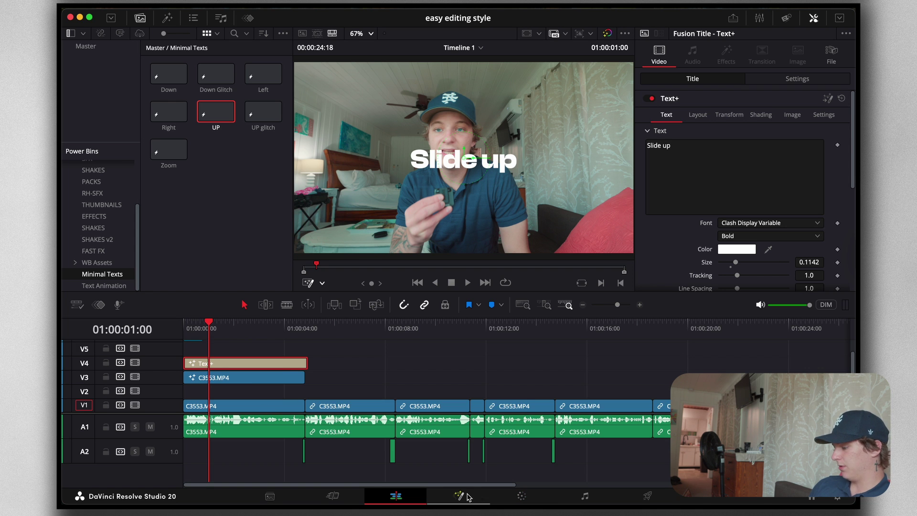
# Open the title in Fusion and add a Drop Shadow node after Transform1
pyautogui.click(467, 495)
pyautogui.hotkey('shift', 'space')
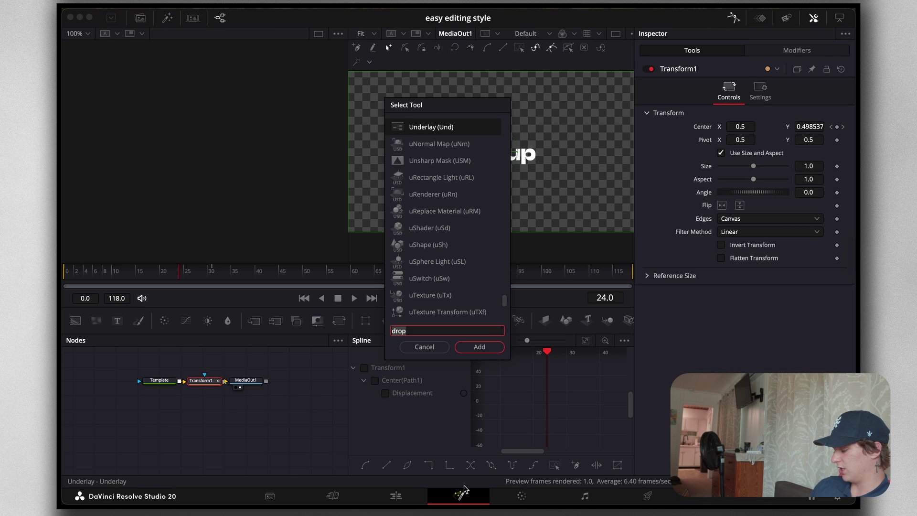
pyautogui.write('drop')
pyautogui.press('Up')
pyautogui.press('Up')
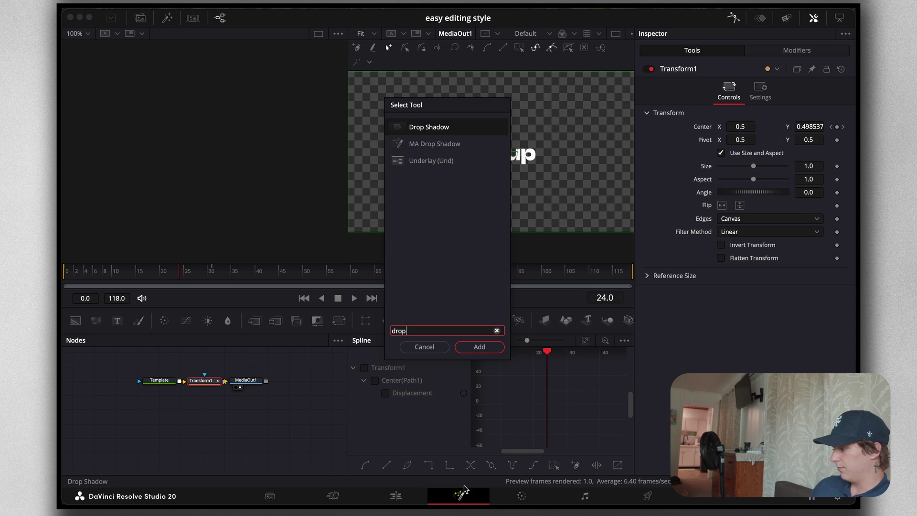
pyautogui.press('Return')
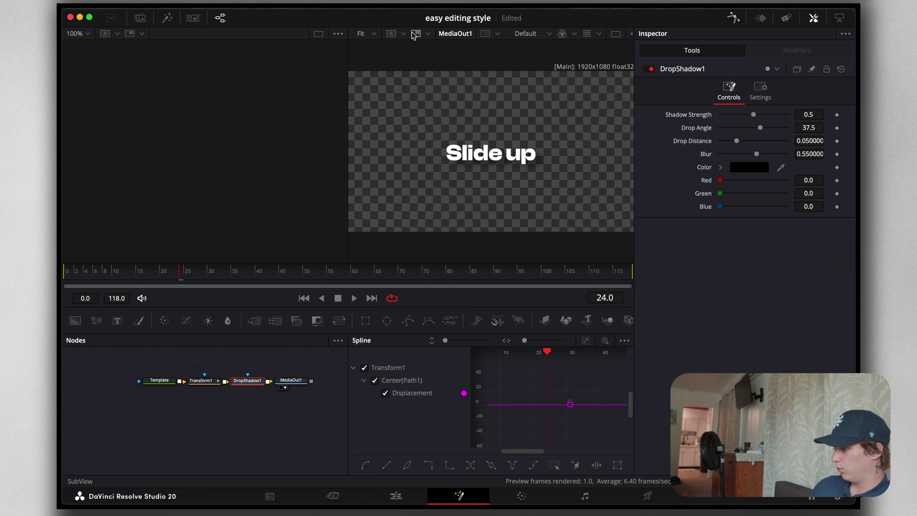
# Set the drop shadow's strength to 0.693, blur to 0.409 and drop distance to 0.0173
pyautogui.click(368, 33)
pyautogui.click(370, 92)
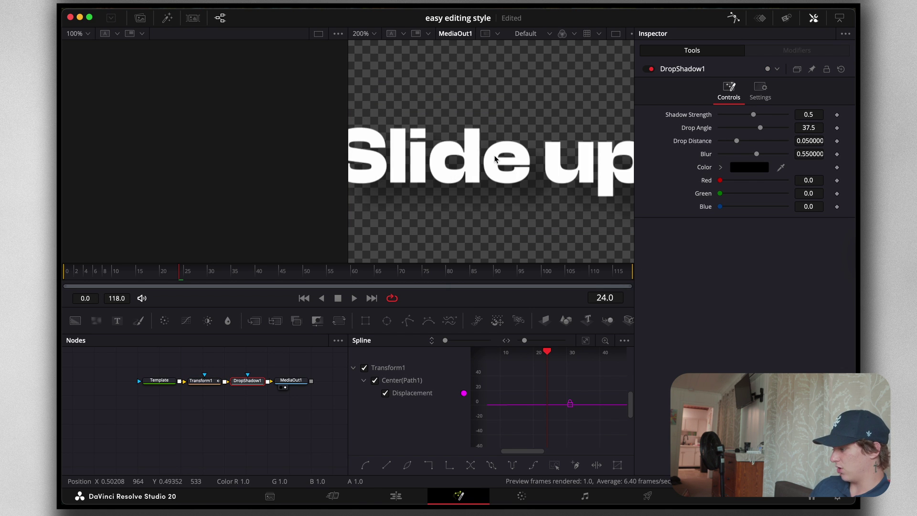
pyautogui.moveTo(753, 116); pyautogui.dragTo(766, 115)
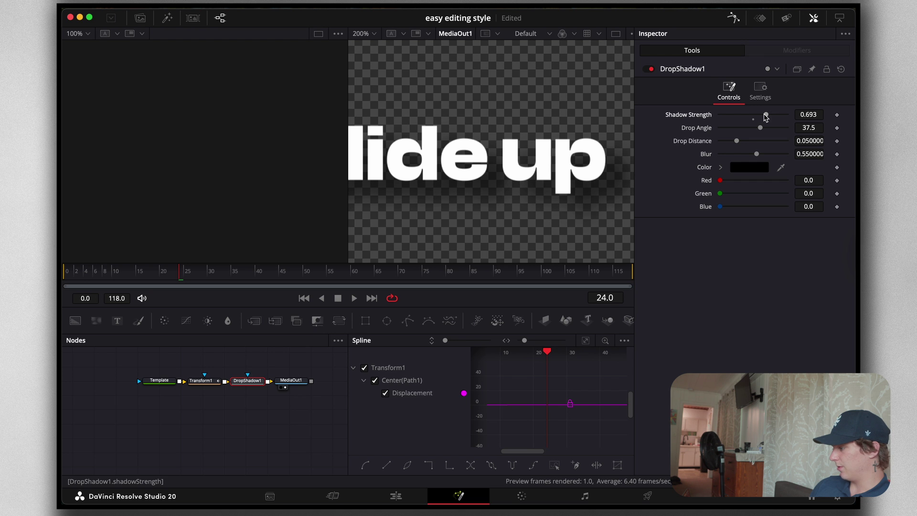
pyautogui.moveTo(757, 154); pyautogui.dragTo(725, 140)
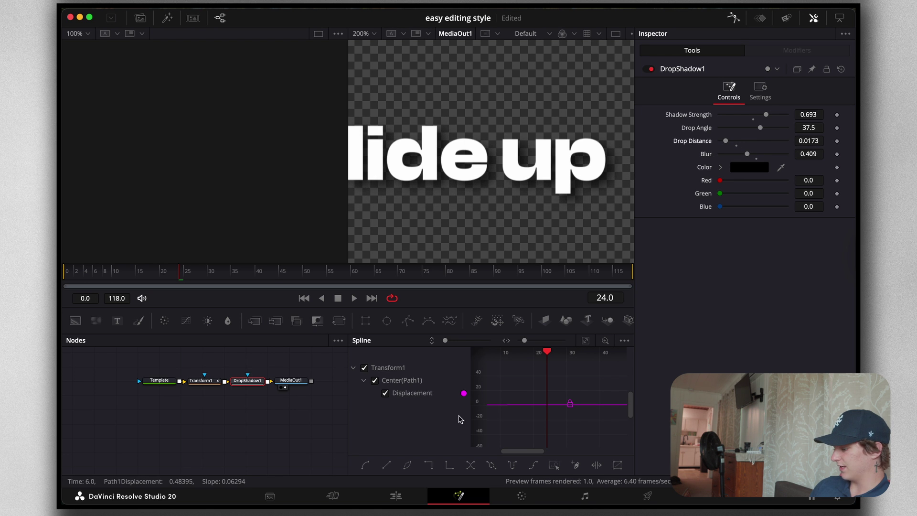
# Return to the Edit page and set the title's layout centre to X 0.208 and Y 0.714
pyautogui.click(396, 496)
pyautogui.click(697, 115)
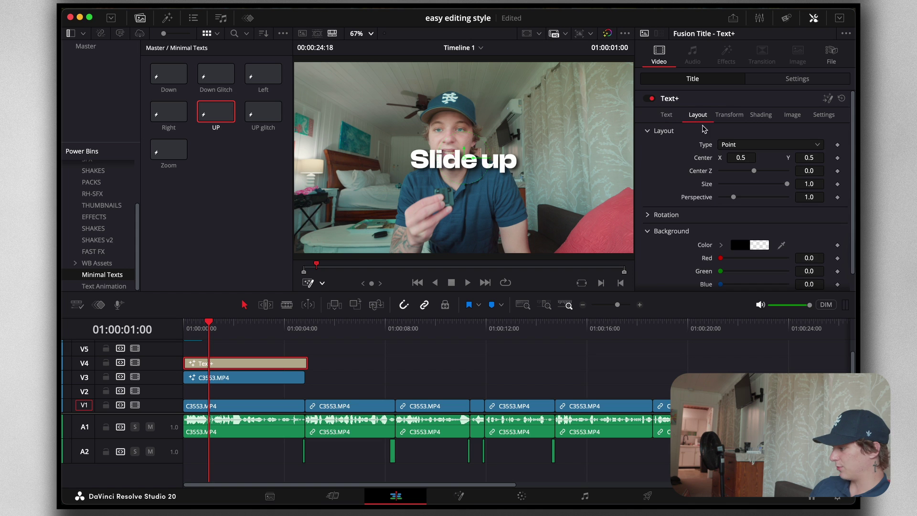
pyautogui.moveTo(741, 164); pyautogui.dragTo(678, 164)
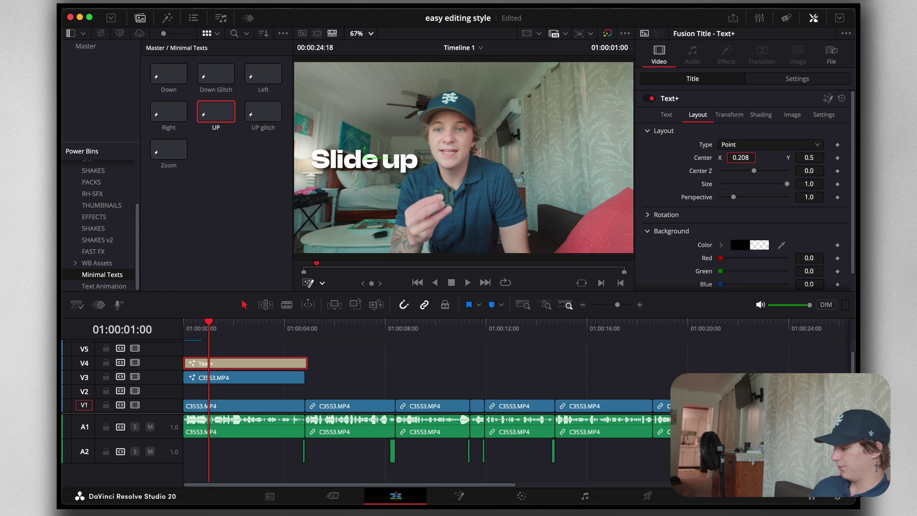
pyautogui.moveTo(812, 158)
pyautogui.mouseDown()
pyautogui.moveTo(824, 158)
pyautogui.moveTo(815, 157)
pyautogui.mouseUp()
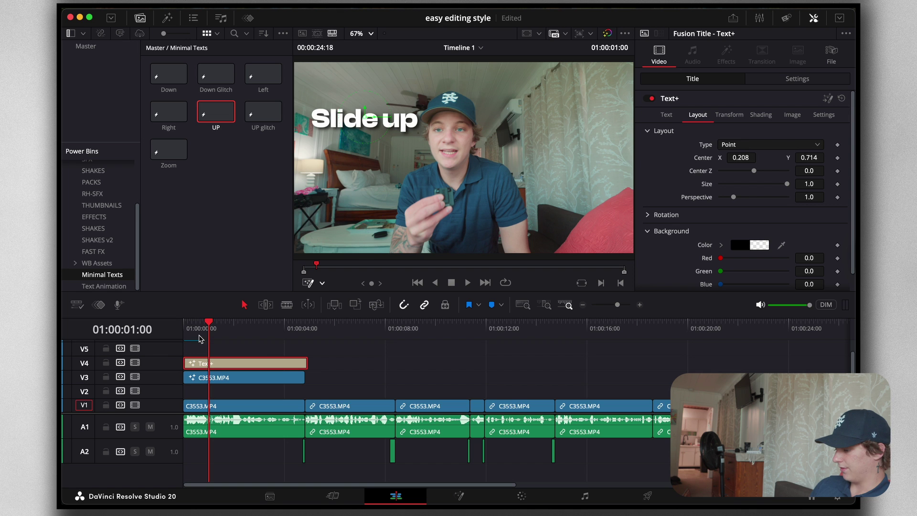
# Play the timeline from the start to check the repositioned title with the zoom effect
pyautogui.moveTo(199, 335); pyautogui.dragTo(164, 340)
pyautogui.press('space')
pyautogui.press('Home')
pyautogui.press('space')
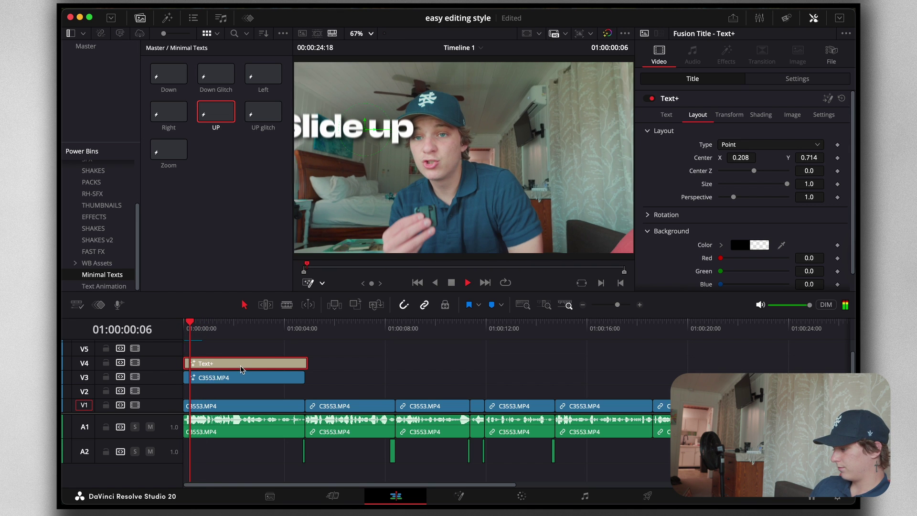
# Change the title's text from the template wording to "This" and go back to the start of the timeline
pyautogui.press('space')
pyautogui.click(670, 114)
pyautogui.moveTo(706, 156); pyautogui.dragTo(582, 143)
pyautogui.write('T')
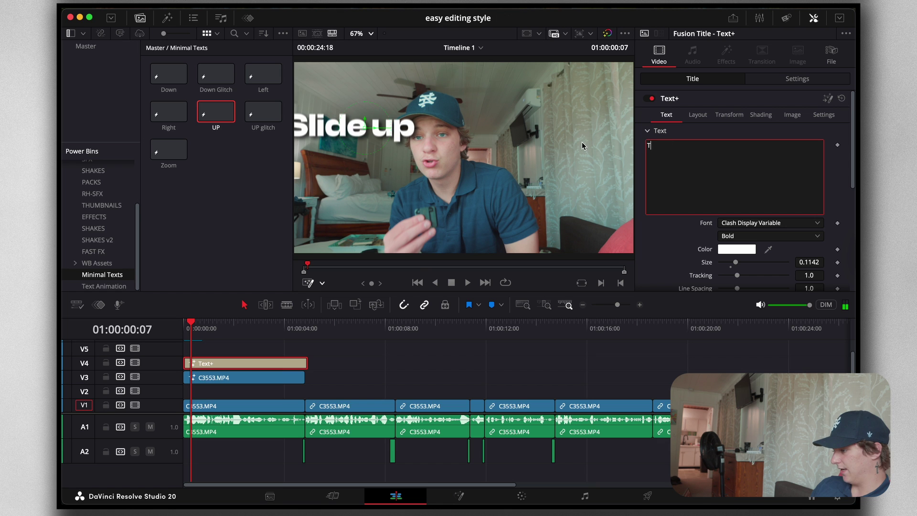
pyautogui.write('his')
pyautogui.click(258, 376)
pyautogui.press('Home')
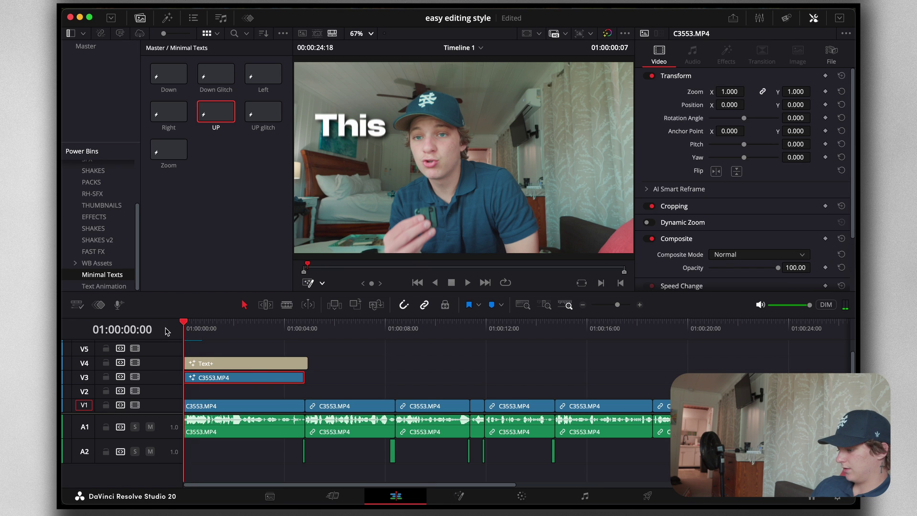
# Duplicate the "This" title onto track V5 starting at 01:00:00:08 and change the copy's text to "Right"
pyautogui.click(270, 364)
pyautogui.press('space')
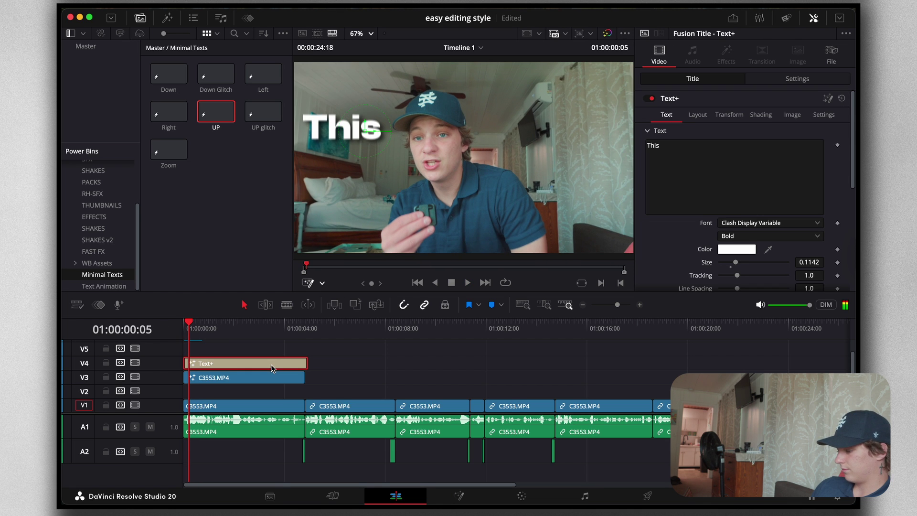
pyautogui.scroll(1, 272, 368)
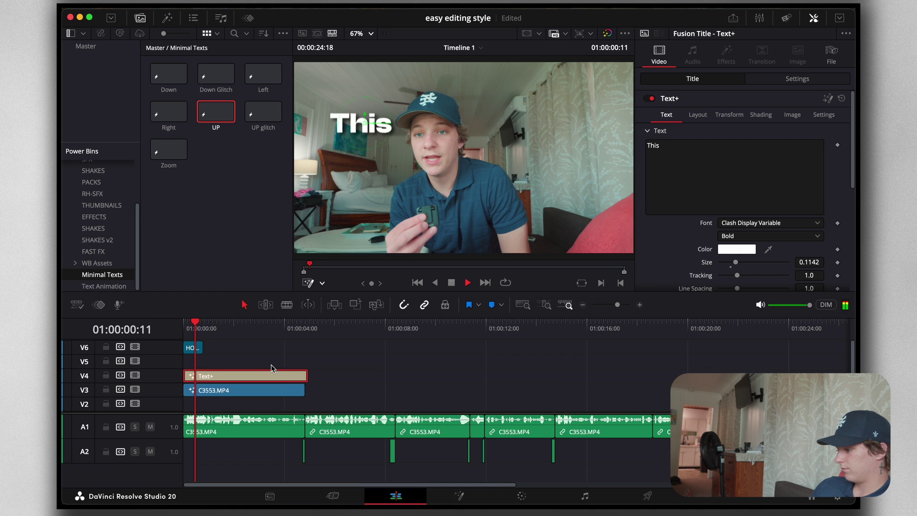
pyautogui.press('space')
pyautogui.press('Home')
pyautogui.press('space')
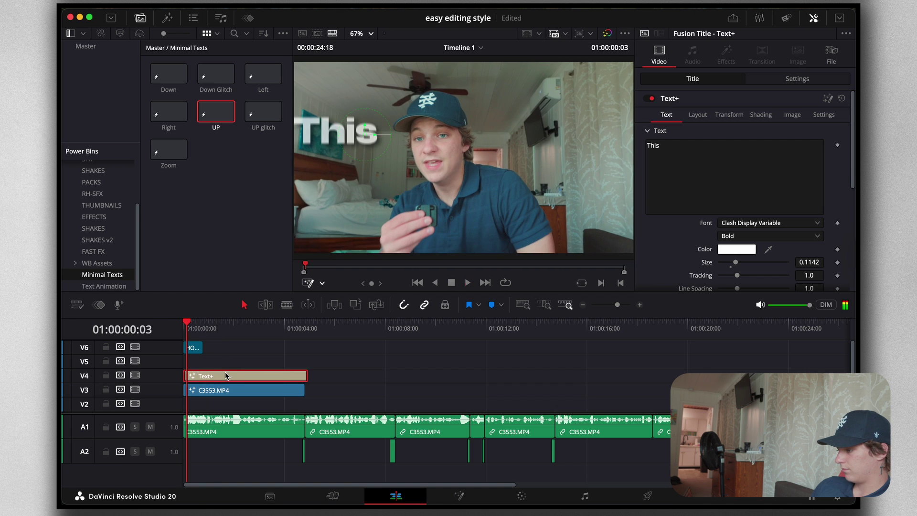
pyautogui.moveTo(226, 377); pyautogui.dragTo(307, 361)
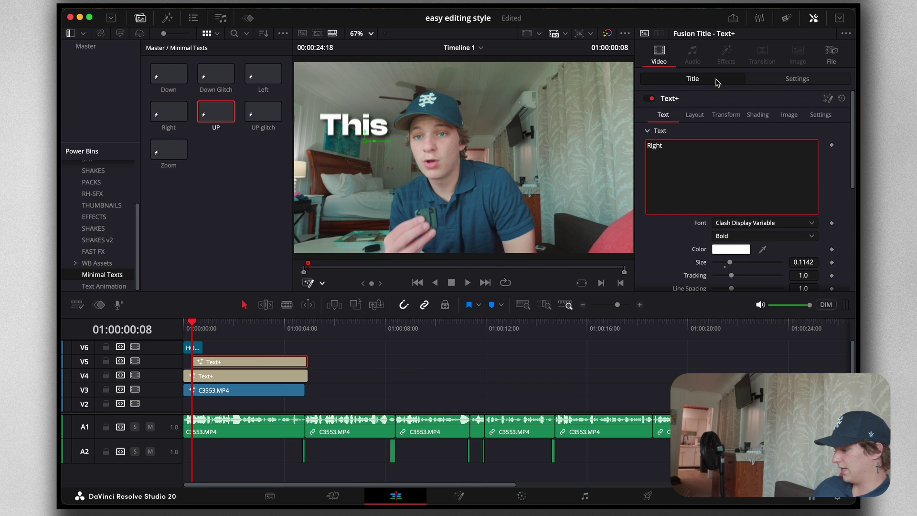
# Place the "Right" title directly beneath "This" by setting its layout centre Y to 0.634
pyautogui.click(229, 365)
pyautogui.press('Right')
pyautogui.press('Right')
pyautogui.press('Right')
pyautogui.press('Right')
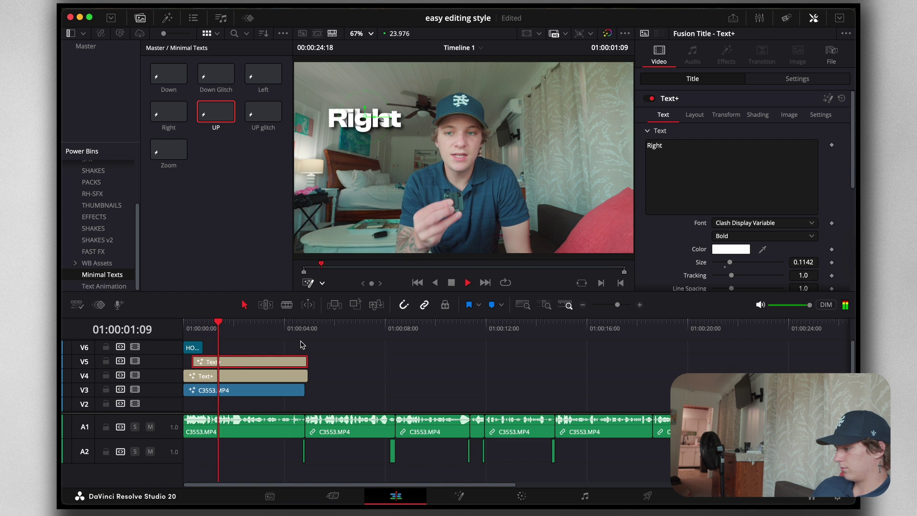
pyautogui.click(695, 115)
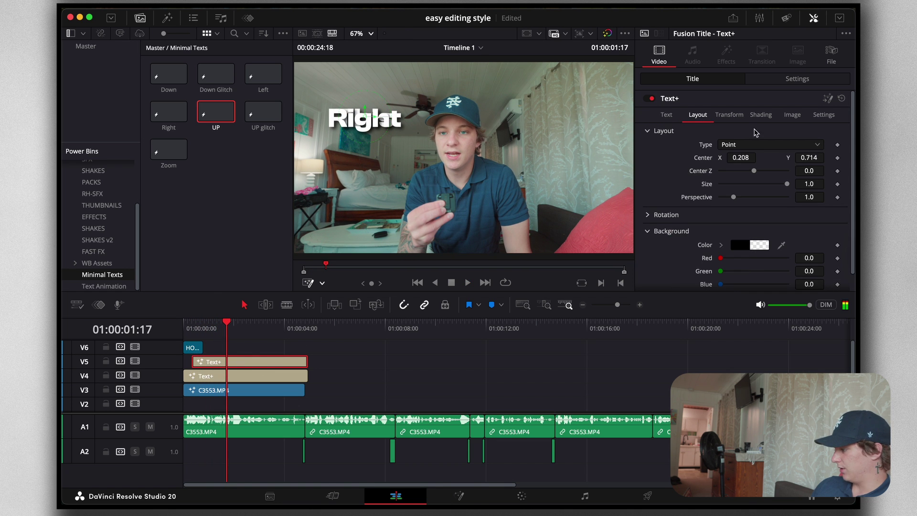
pyautogui.moveTo(808, 158); pyautogui.dragTo(772, 158)
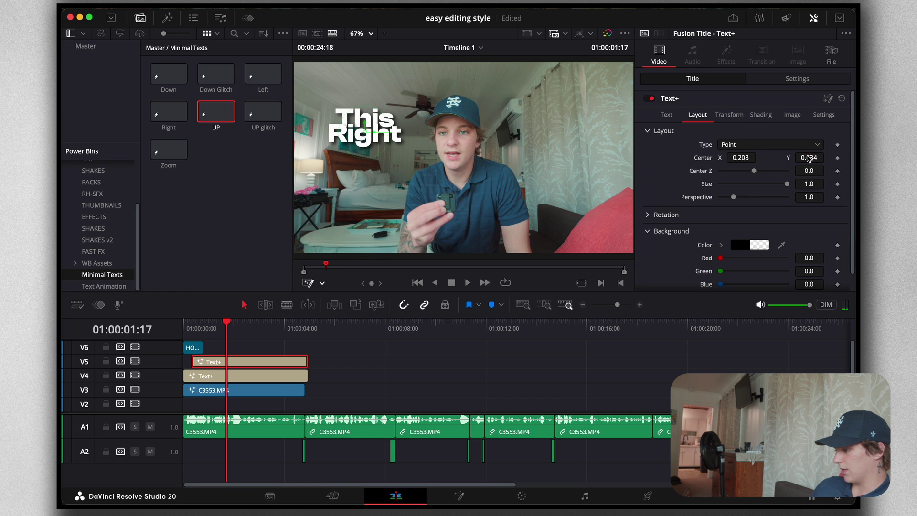
# Duplicate the "Right" title onto track V6 starting at 01:00:00:12 and trim its end to the first speaker clip's end
pyautogui.moveTo(230, 326); pyautogui.dragTo(197, 336)
pyautogui.press('space')
pyautogui.press('space')
pyautogui.press('Home')
pyautogui.press('space')
pyautogui.click(244, 391)
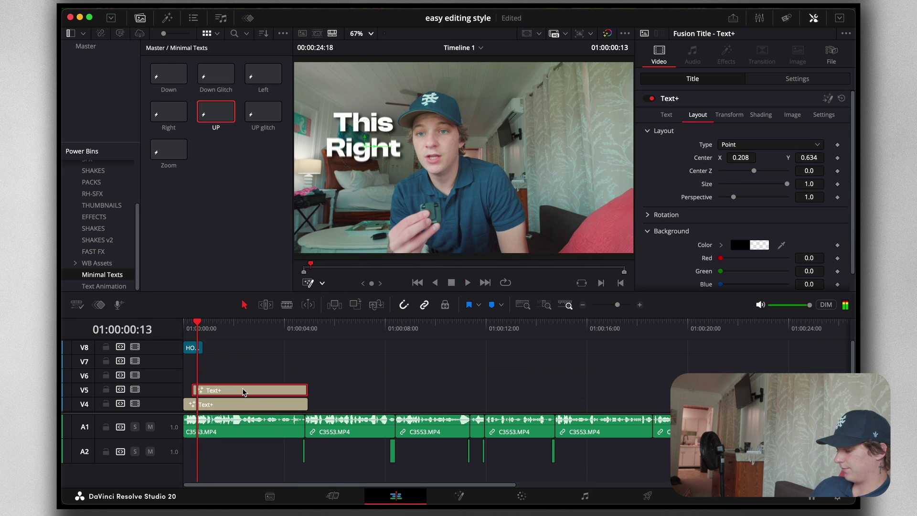
pyautogui.press('Left')
pyautogui.moveTo(244, 391); pyautogui.dragTo(252, 378)
pyautogui.moveTo(312, 374); pyautogui.dragTo(306, 374)
# Change the V6 title's text to "Here" and set its layout centre Y to 0.547
pyautogui.click(280, 375)
pyautogui.tripleClick(683, 143)
pyautogui.write('Here')
pyautogui.click(250, 376)
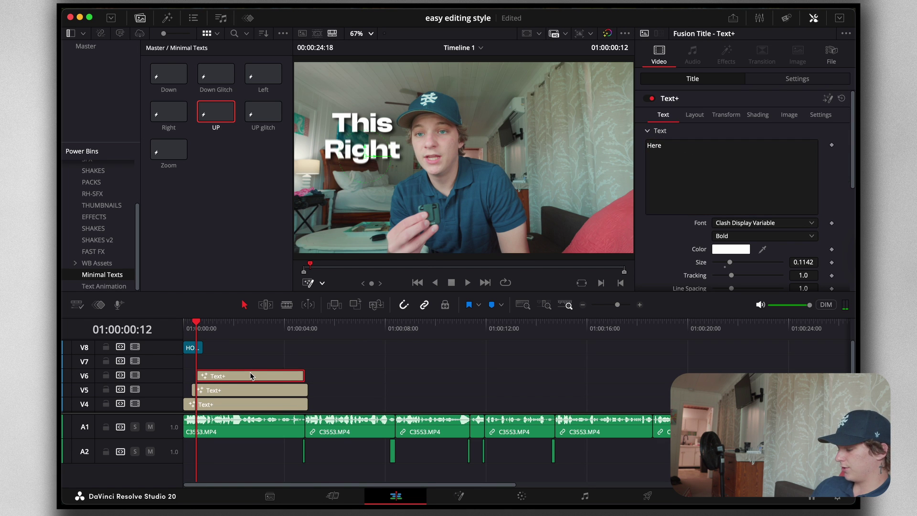
pyautogui.press('space')
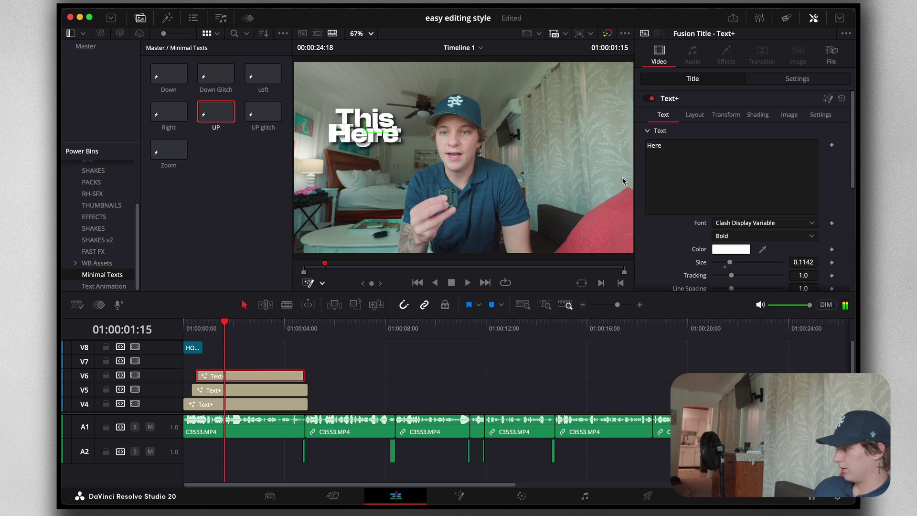
pyautogui.click(696, 115)
pyautogui.moveTo(812, 157); pyautogui.dragTo(805, 158)
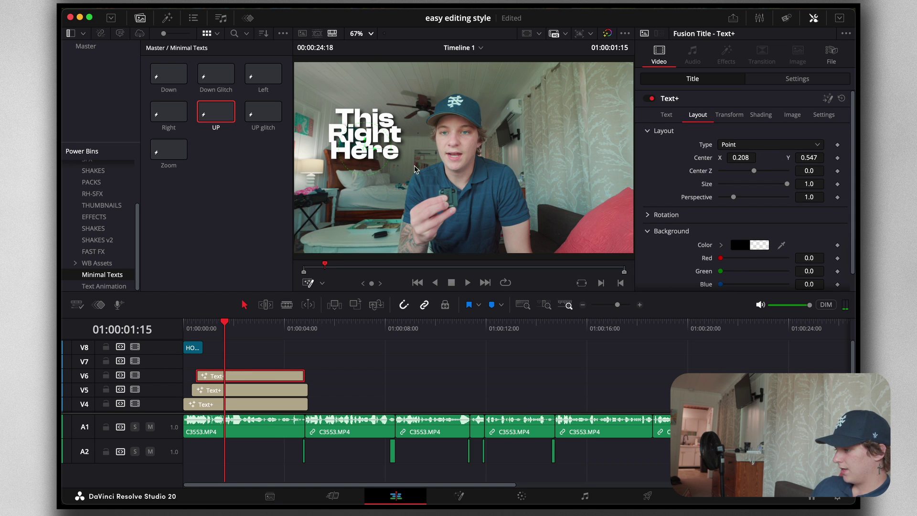
# Disable the "Here" title and open the "Right" title in Fusion with the viewer at 200%
pyautogui.scroll(5, 370, 144)
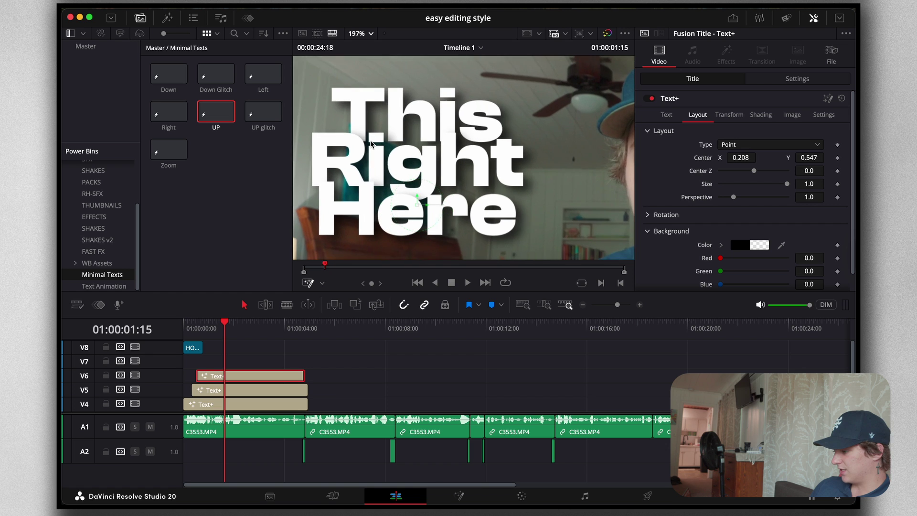
pyautogui.scroll(-2, 371, 143)
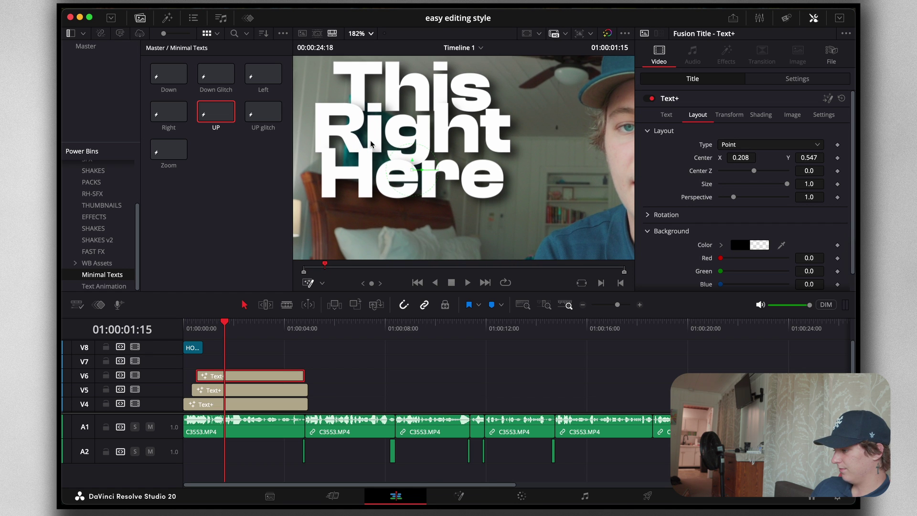
pyautogui.scroll(2, 370, 143)
pyautogui.press('d')
pyautogui.click(252, 390)
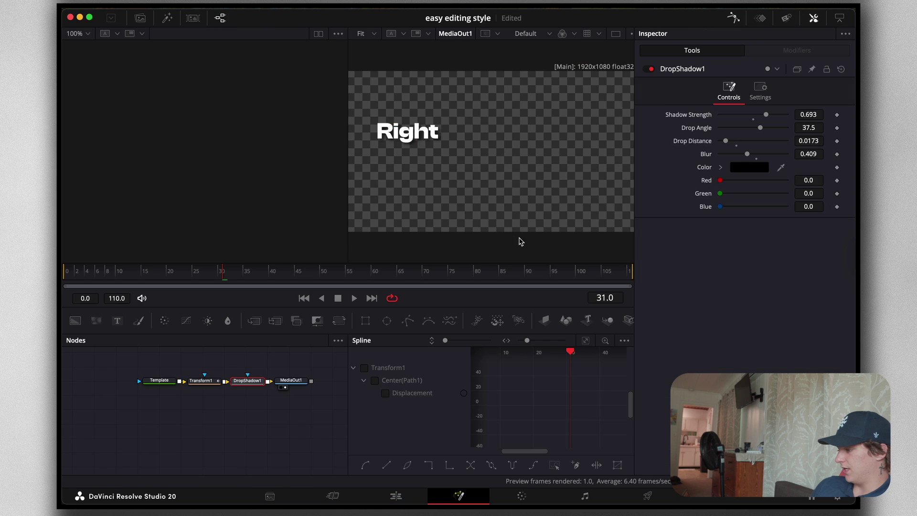
pyautogui.hotkey('shift', '5')
pyautogui.click(366, 34)
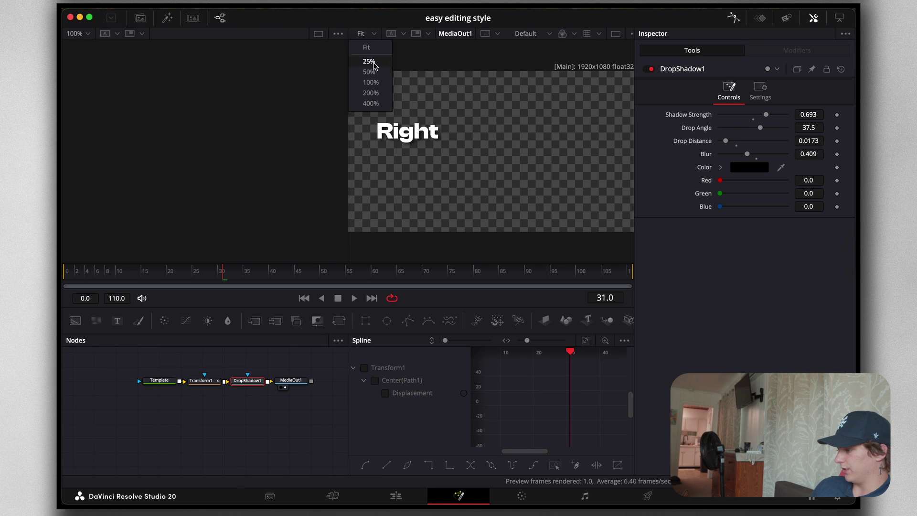
pyautogui.click(370, 99)
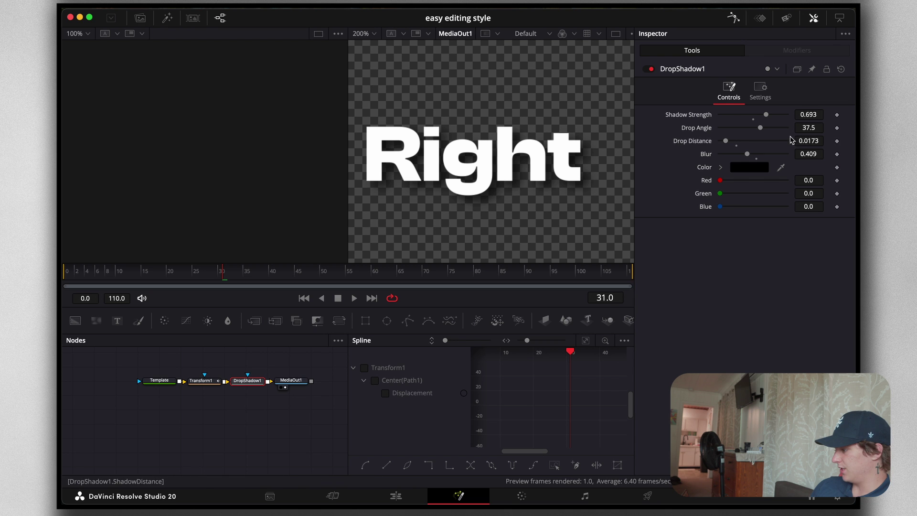
# Set the "Right" title's drop shadow angle to -107.0 and drop distance to 0.0157, checking the result on the Edit page
pyautogui.moveTo(725, 144)
pyautogui.mouseDown()
pyautogui.moveTo(703, 142)
pyautogui.moveTo(797, 131)
pyautogui.moveTo(736, 137)
pyautogui.mouseUp()
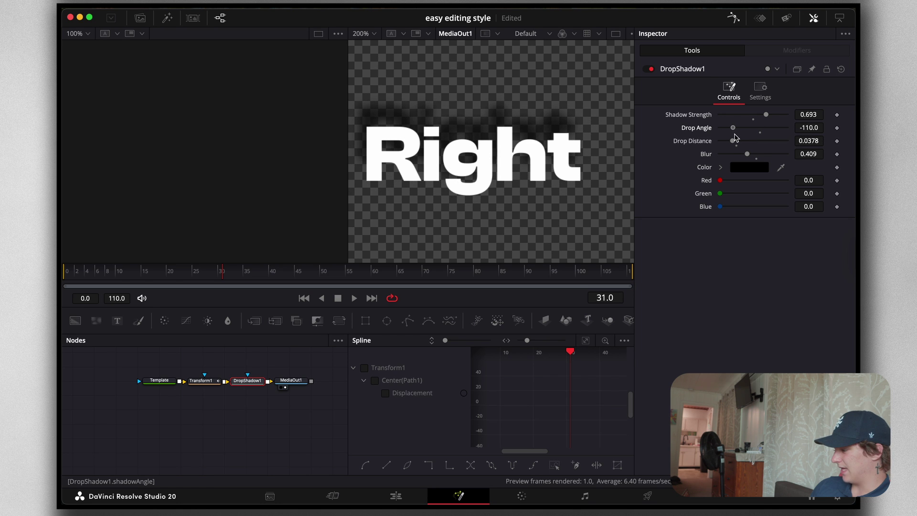
pyautogui.moveTo(733, 141); pyautogui.dragTo(730, 146)
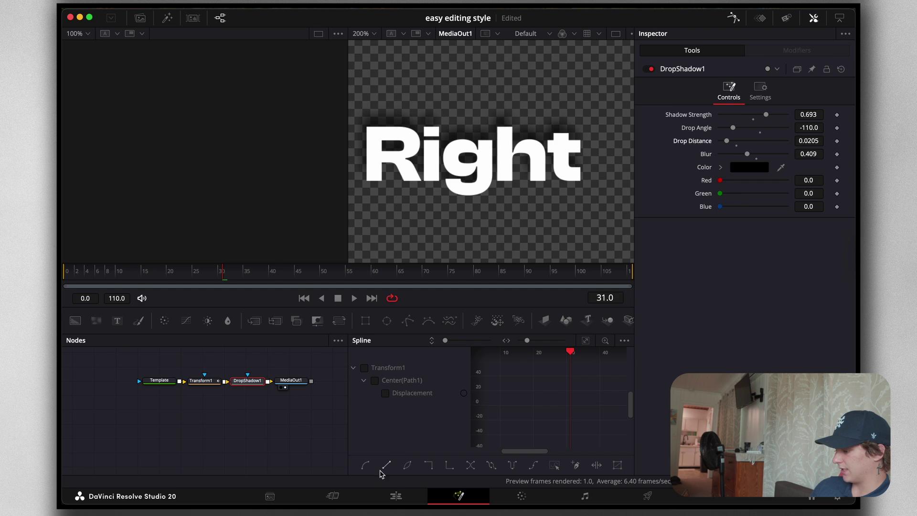
pyautogui.click(393, 496)
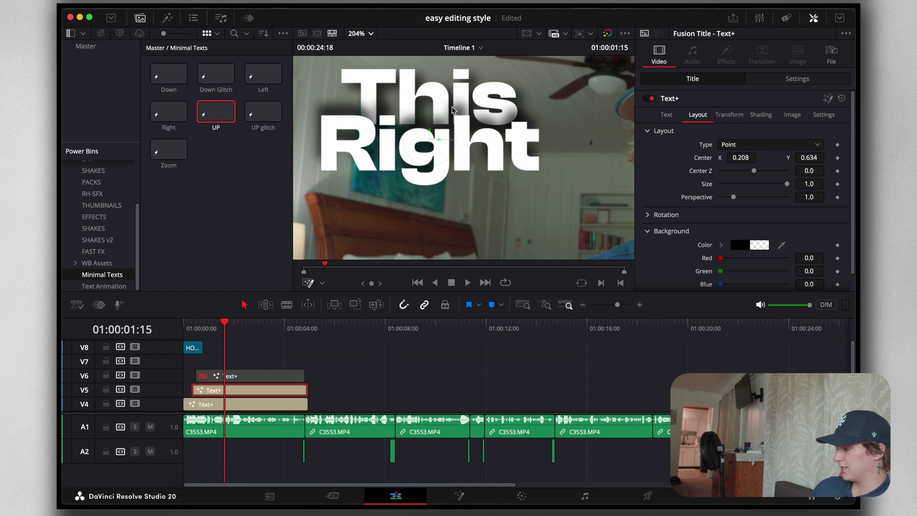
pyautogui.scroll(2, 453, 111)
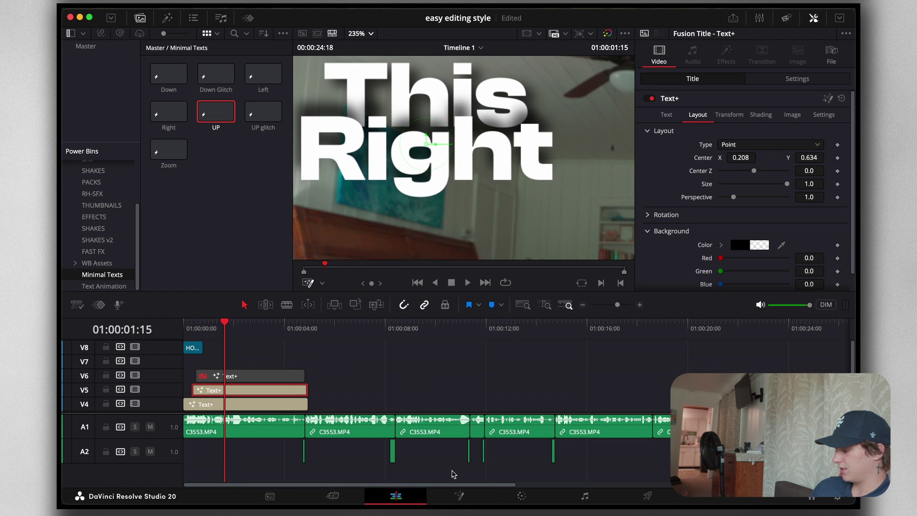
pyautogui.click(459, 496)
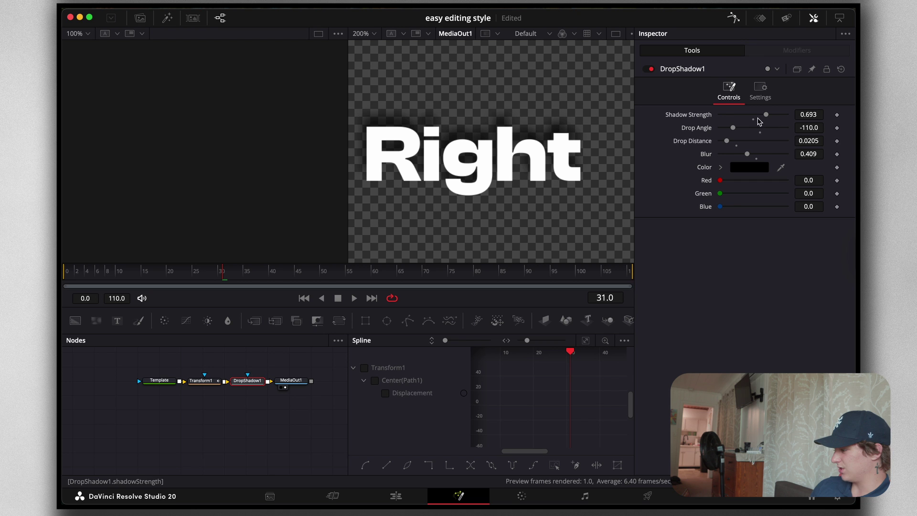
pyautogui.moveTo(730, 141); pyautogui.dragTo(727, 140)
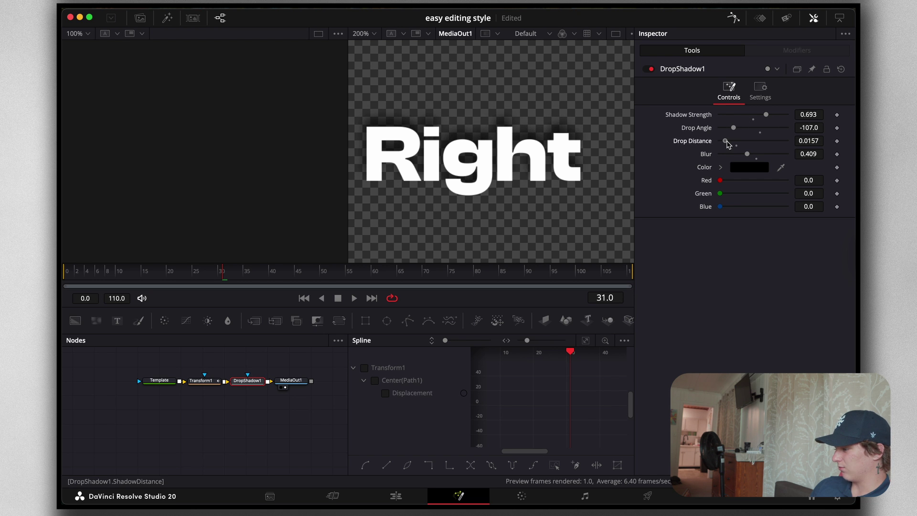
pyautogui.click(395, 496)
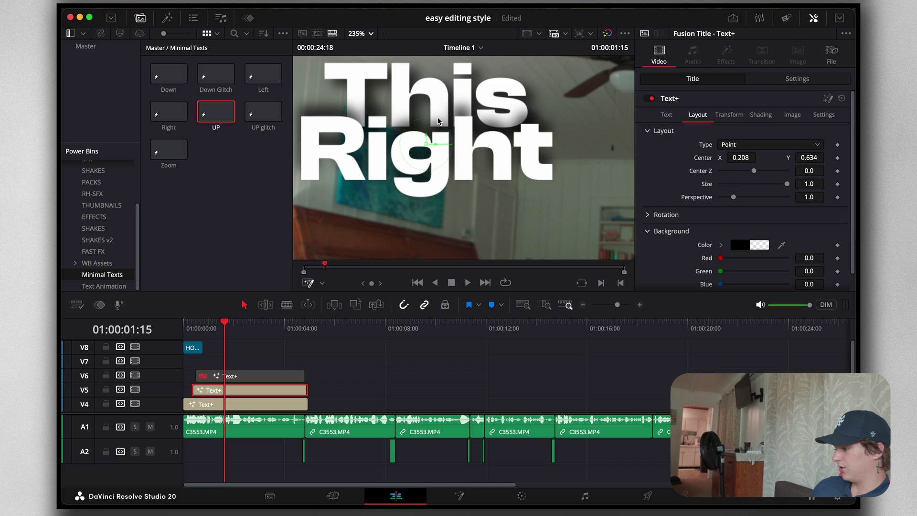
pyautogui.hscroll(-3, 438, 122)
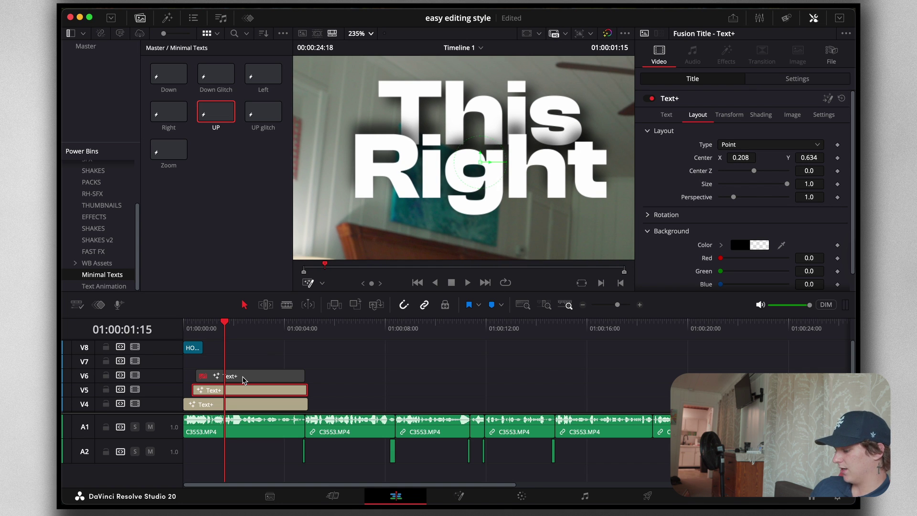
# Re-enable the "Here" title and, in Fusion, set its drop shadow angle to -98.0 and drop distance to 0.0094
pyautogui.click(244, 379)
pyautogui.press('d')
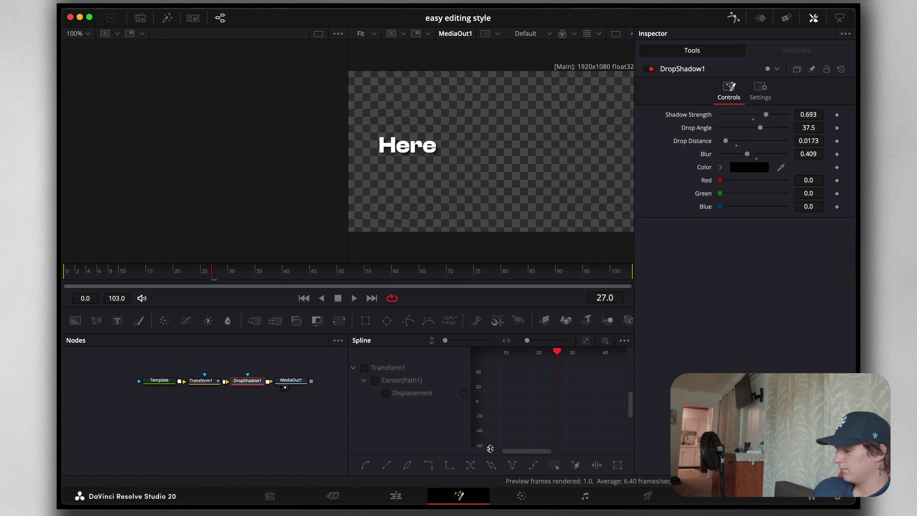
pyautogui.click(364, 34)
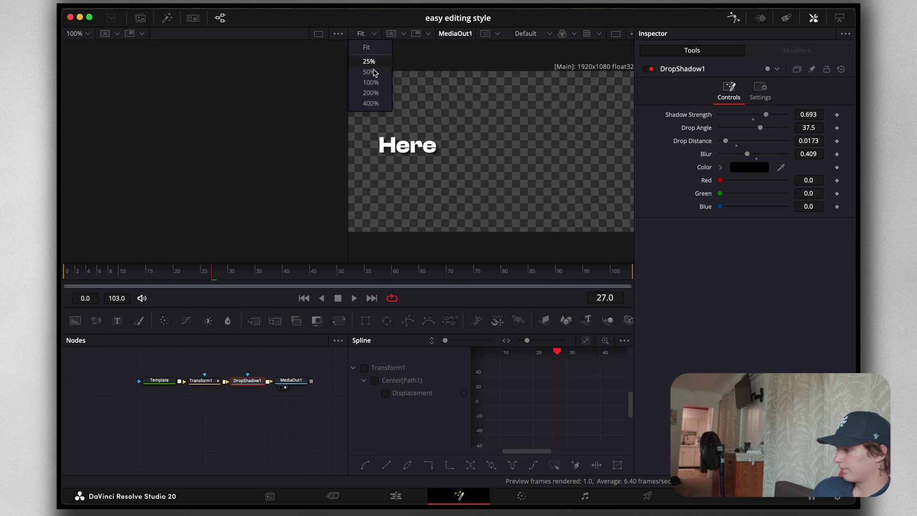
pyautogui.click(371, 93)
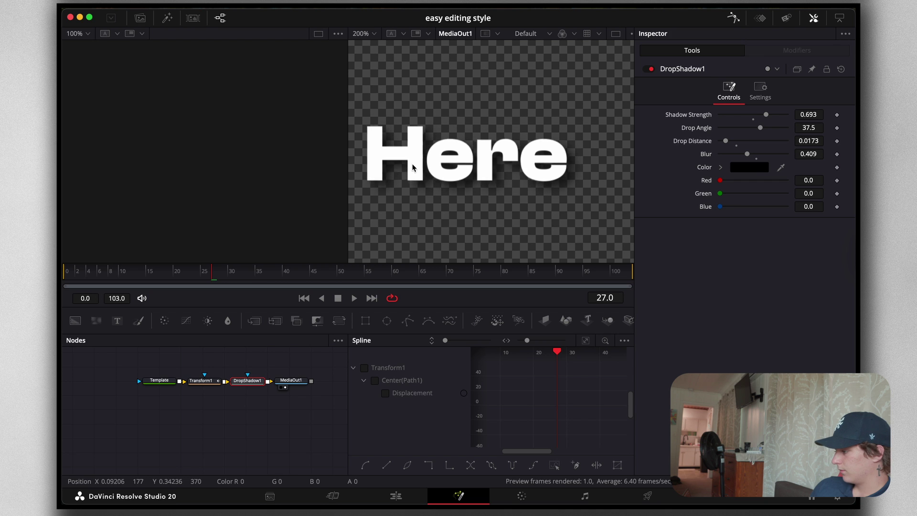
pyautogui.moveTo(725, 141)
pyautogui.mouseDown()
pyautogui.moveTo(746, 142)
pyautogui.moveTo(728, 141)
pyautogui.moveTo(746, 129)
pyautogui.moveTo(722, 142)
pyautogui.mouseUp()
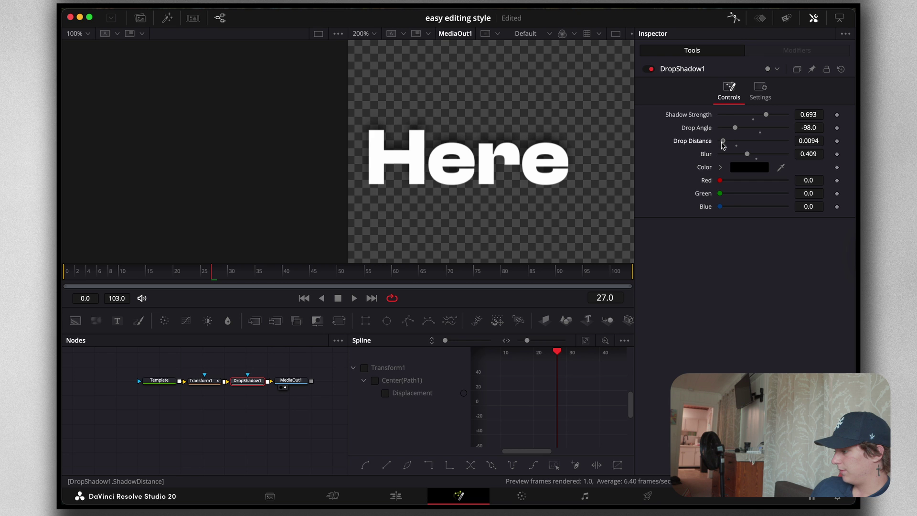
pyautogui.click(396, 497)
# Set the "Right" title's drop shadow distance to 0.0142 in Fusion, disabling the "Here" title meanwhile and re-enabling it on the Edit page
pyautogui.click(366, 33)
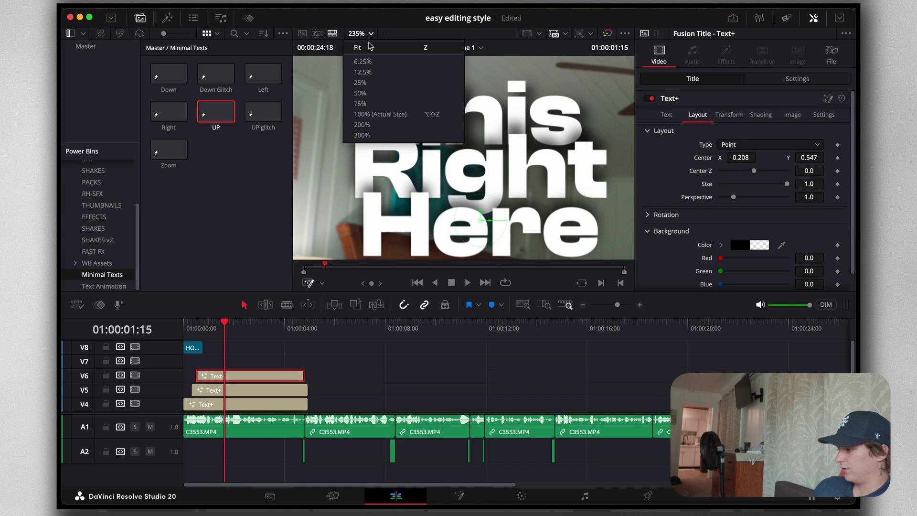
pyautogui.click(364, 47)
pyautogui.scroll(6, 382, 152)
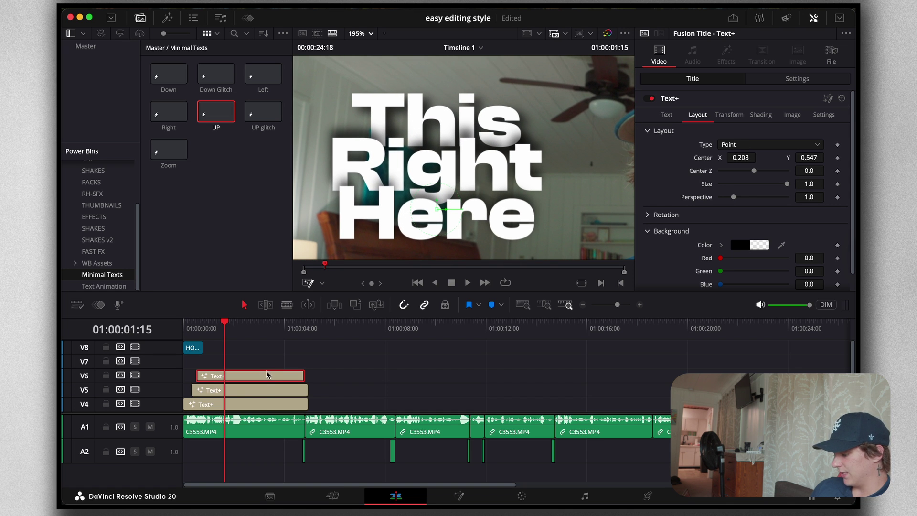
pyautogui.press('d')
pyautogui.click(262, 392)
pyautogui.click(459, 496)
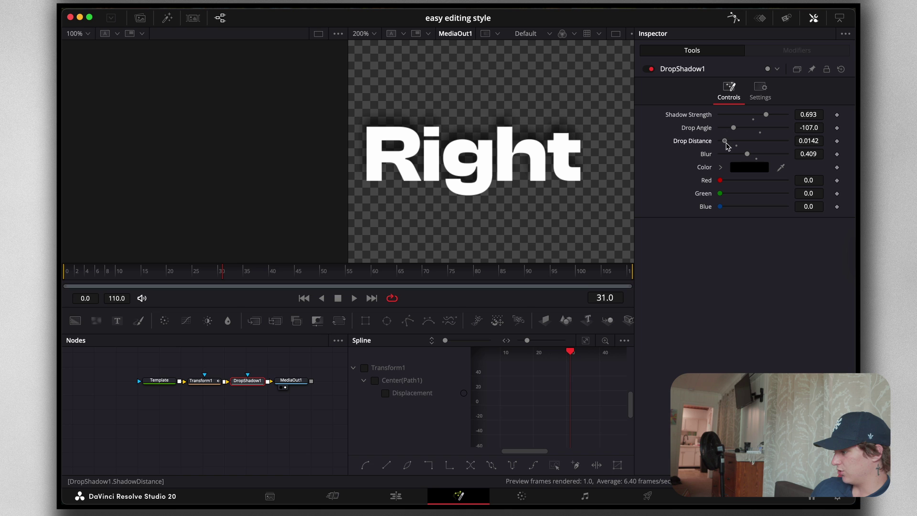
pyautogui.click(395, 496)
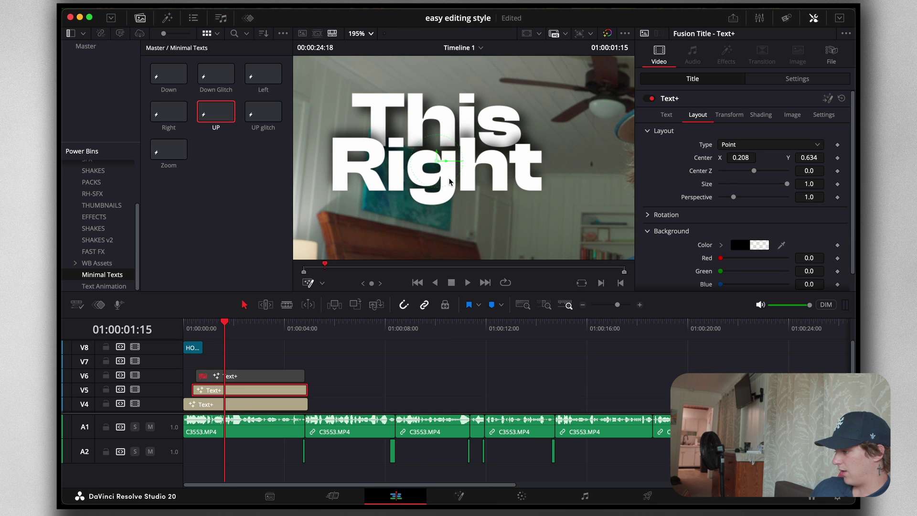
pyautogui.click(243, 377)
pyautogui.press('d')
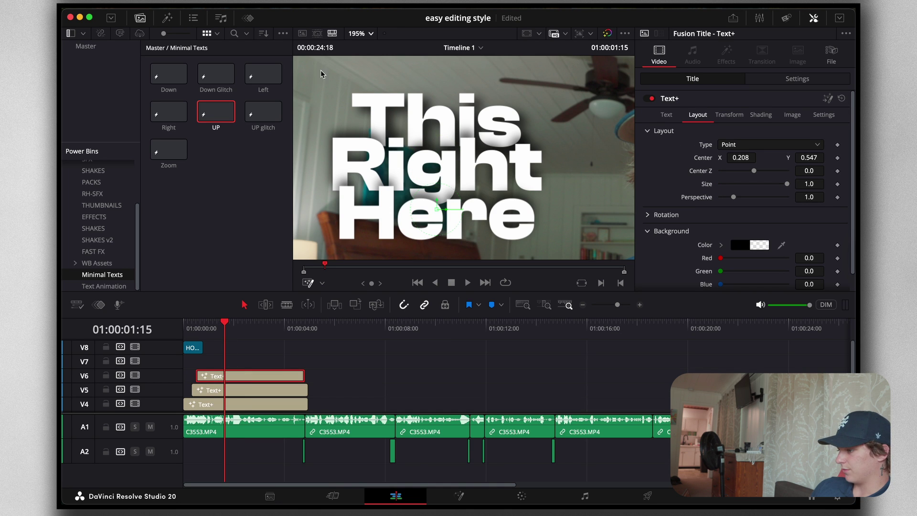
# Fit the frame in the viewer and play the stacked title animation from the start of the timeline
pyautogui.click(371, 33)
pyautogui.click(357, 47)
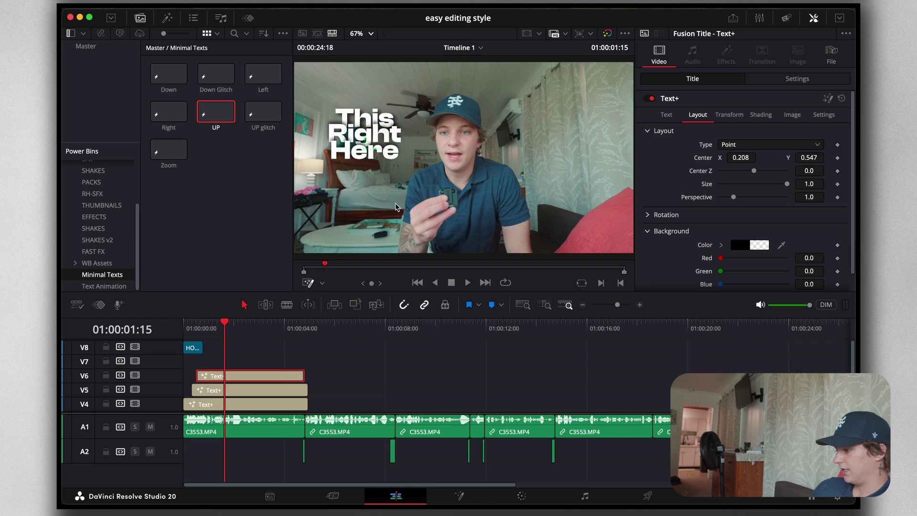
pyautogui.press('Home')
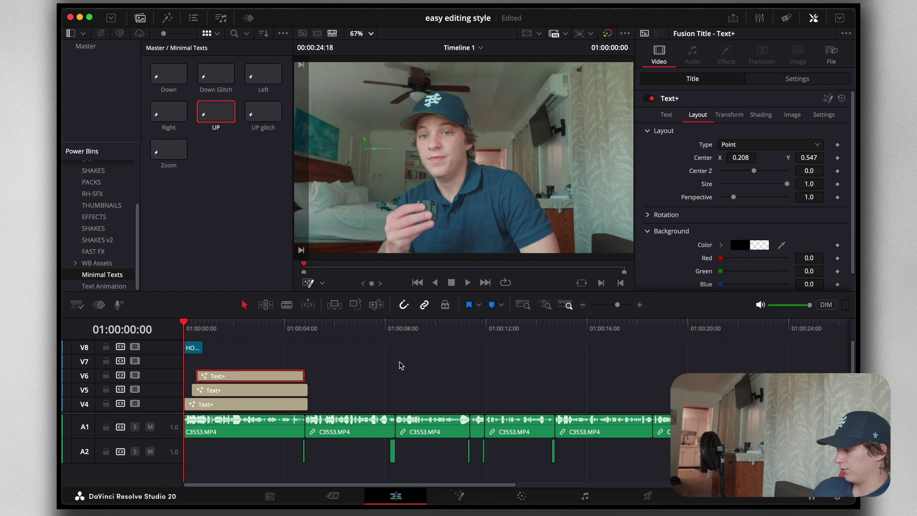
pyautogui.click(401, 367)
pyautogui.press('space')
pyautogui.press('space')
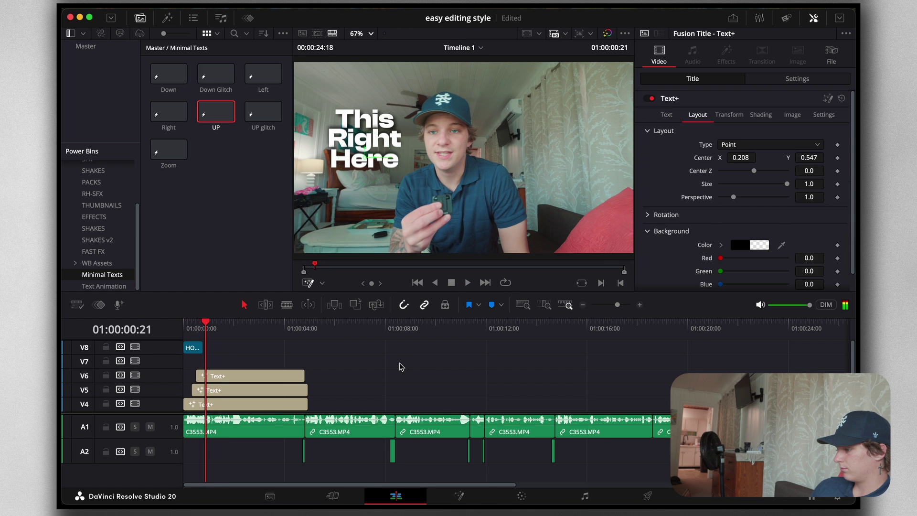
pyautogui.press('Home')
pyautogui.press('space')
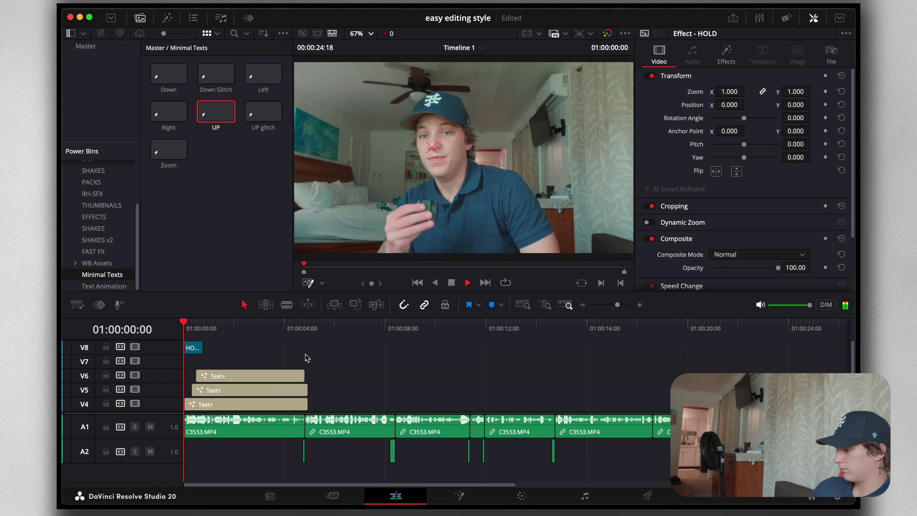
pyautogui.press('space')
pyautogui.scroll(-3, 322, 370)
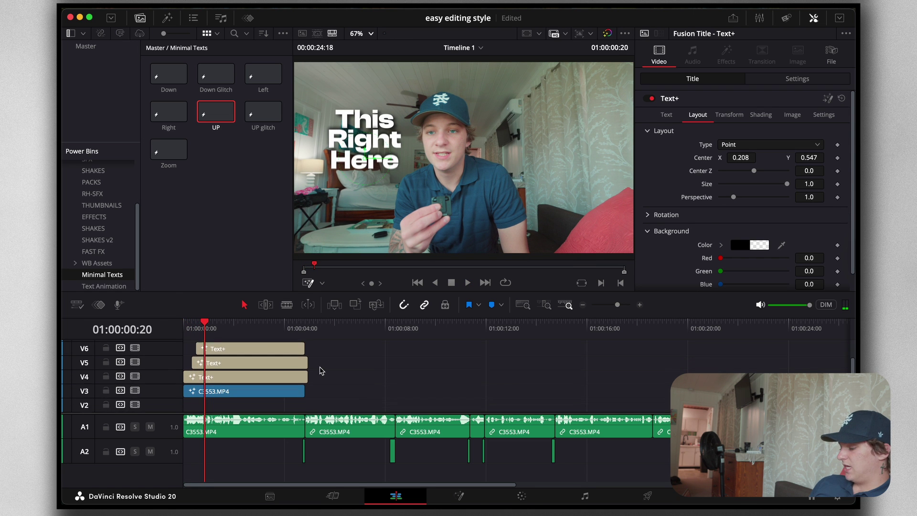
# Split the three stacked titles at 01:00:02:07 and delete the parts after the cut
pyautogui.press('space')
pyautogui.click(639, 304)
pyautogui.press('space')
pyautogui.moveTo(241, 328); pyautogui.dragTo(198, 330)
pyautogui.press('space')
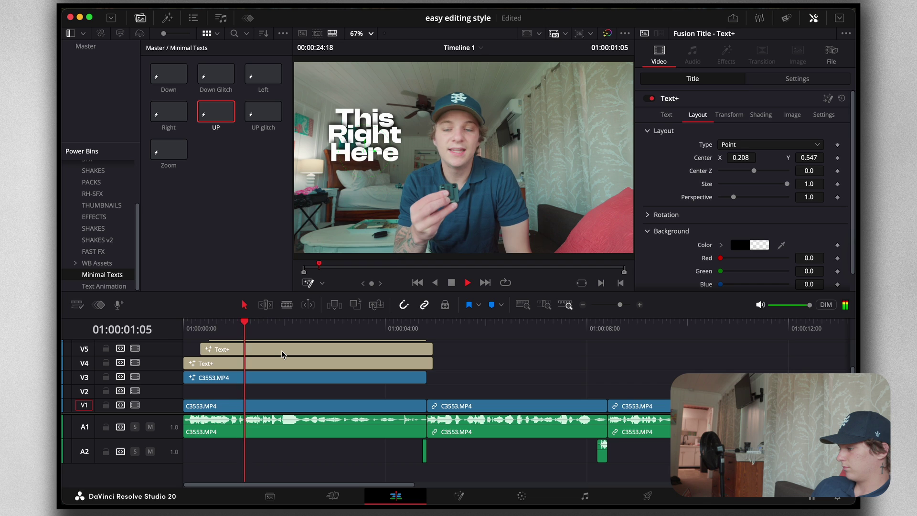
pyautogui.press('space')
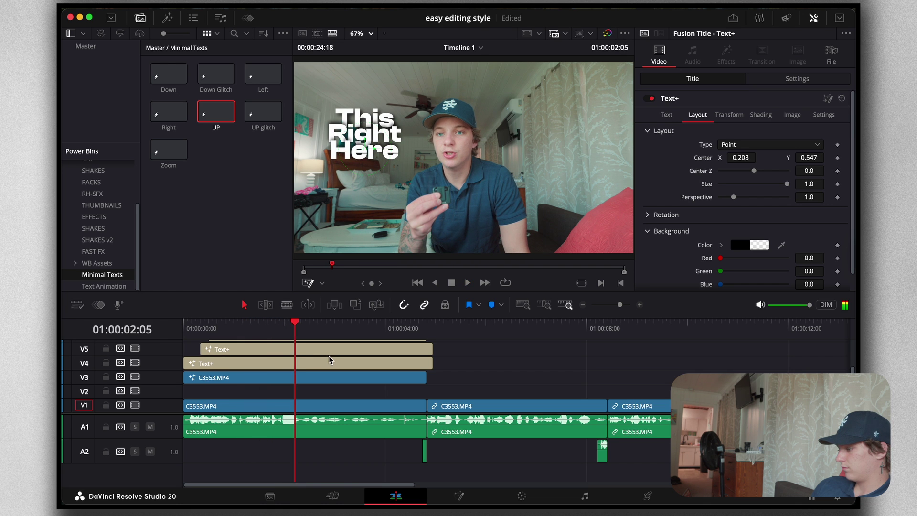
pyautogui.scroll(2, 350, 379)
pyautogui.moveTo(458, 363); pyautogui.dragTo(396, 396)
pyautogui.press('super+b')
pyautogui.moveTo(457, 362); pyautogui.dragTo(403, 396)
pyautogui.press('BackSpace')
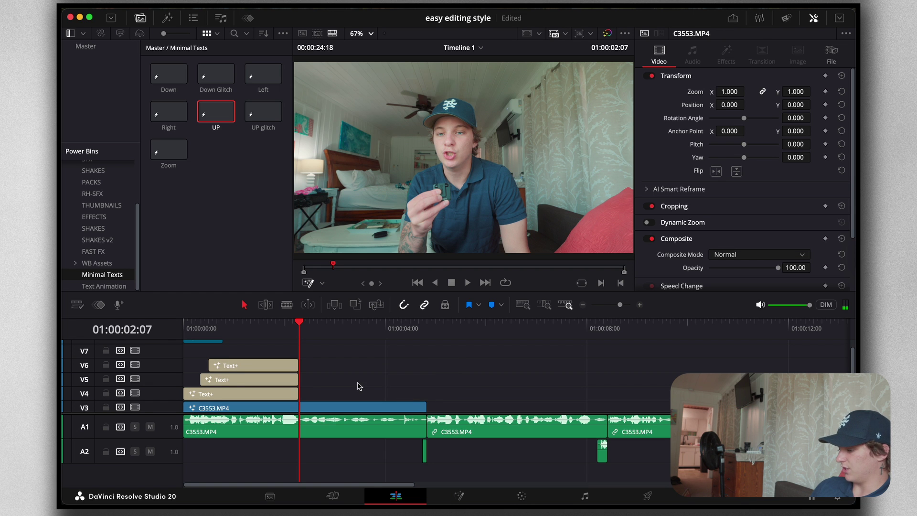
# Duplicate the "This" title onto V7, starting at 01:00:00:19 and trimmed to end with the other titles
pyautogui.scroll(1, 359, 386)
pyautogui.press('Home')
pyautogui.click(196, 348)
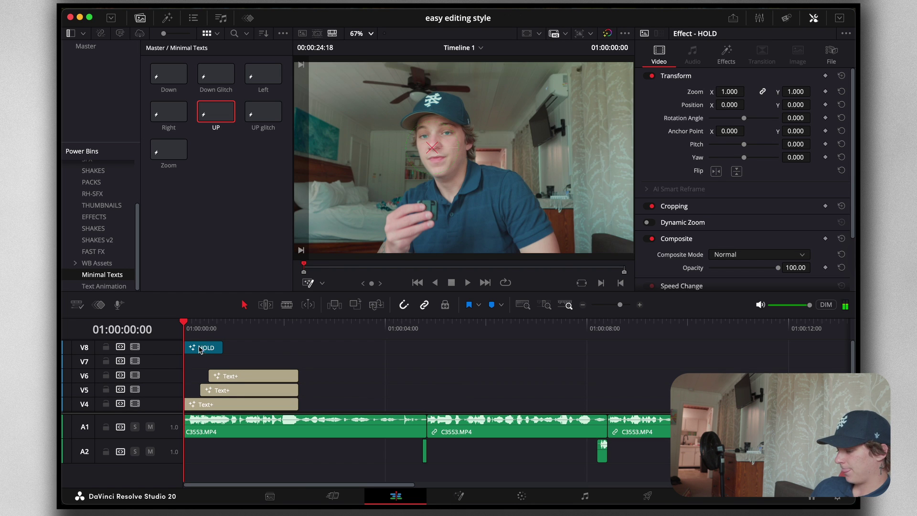
pyautogui.press('space')
pyautogui.click(257, 358)
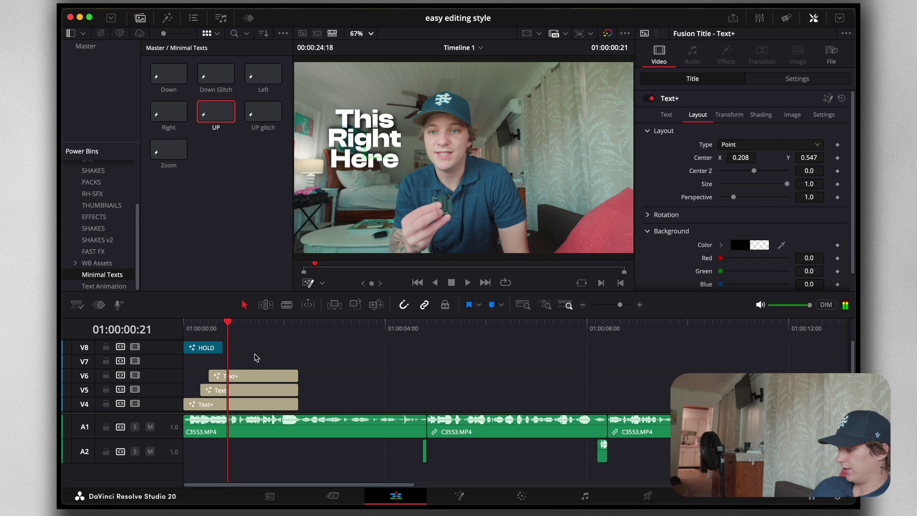
pyautogui.click(217, 332)
pyautogui.press('Right')
pyautogui.press('Right')
pyautogui.press('Right')
pyautogui.press('Right')
pyautogui.press('Left')
pyautogui.click(236, 404)
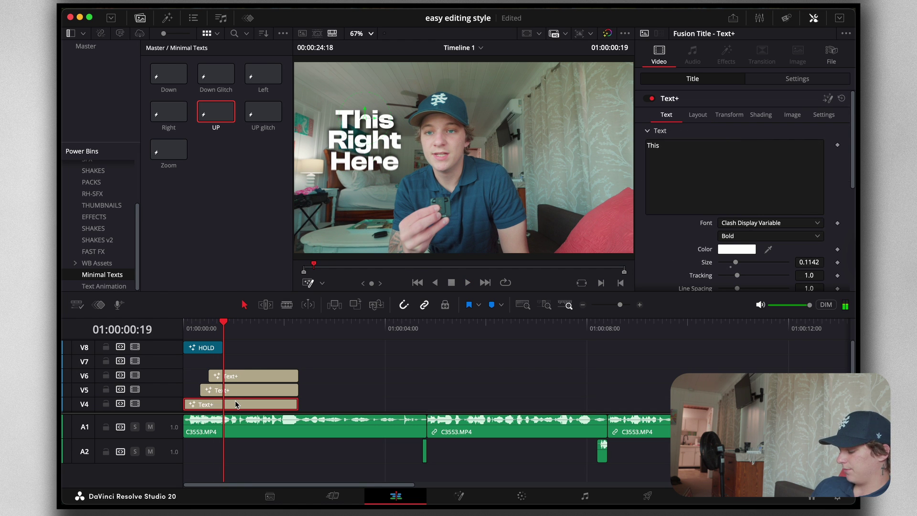
pyautogui.moveTo(235, 404); pyautogui.dragTo(276, 361)
pyautogui.moveTo(334, 360); pyautogui.dragTo(297, 361)
# Change the V7 title's text to "Is the", set its center X to 0.689 and play it back
pyautogui.write('s')
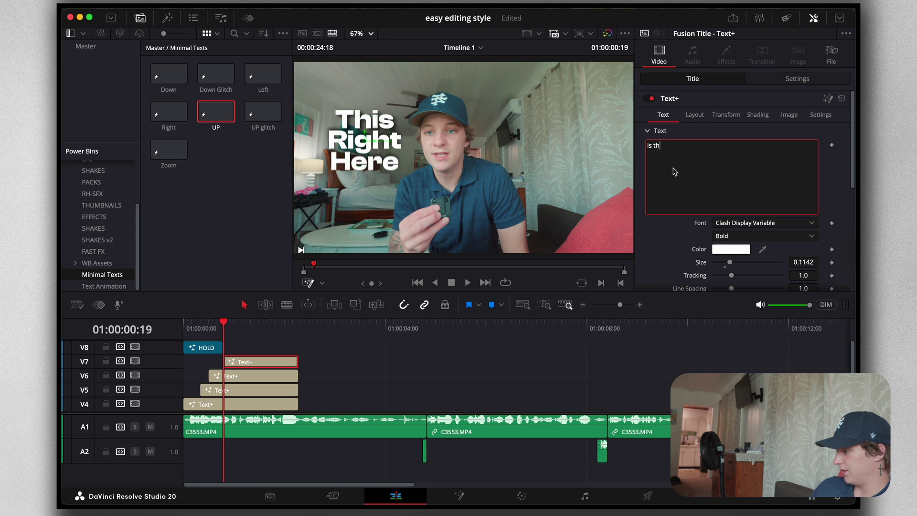
pyautogui.write('the')
pyautogui.click(256, 362)
pyautogui.press('space')
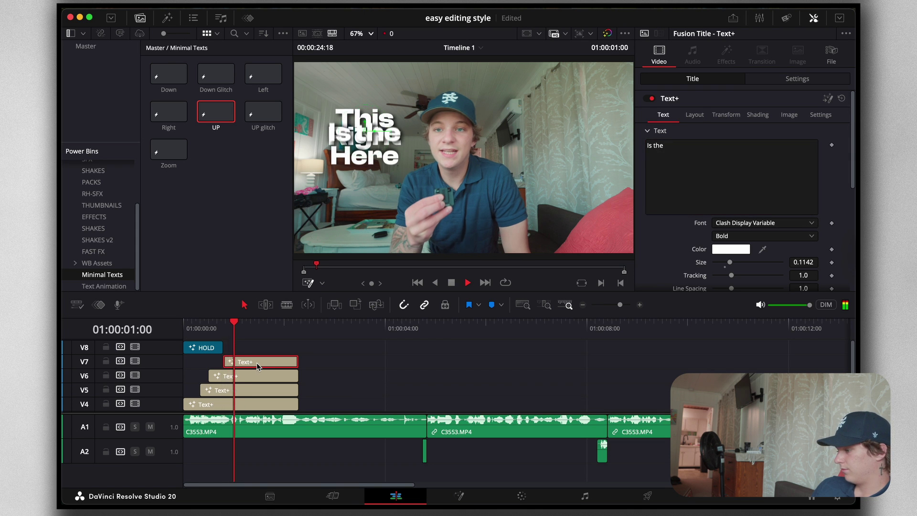
pyautogui.click(695, 115)
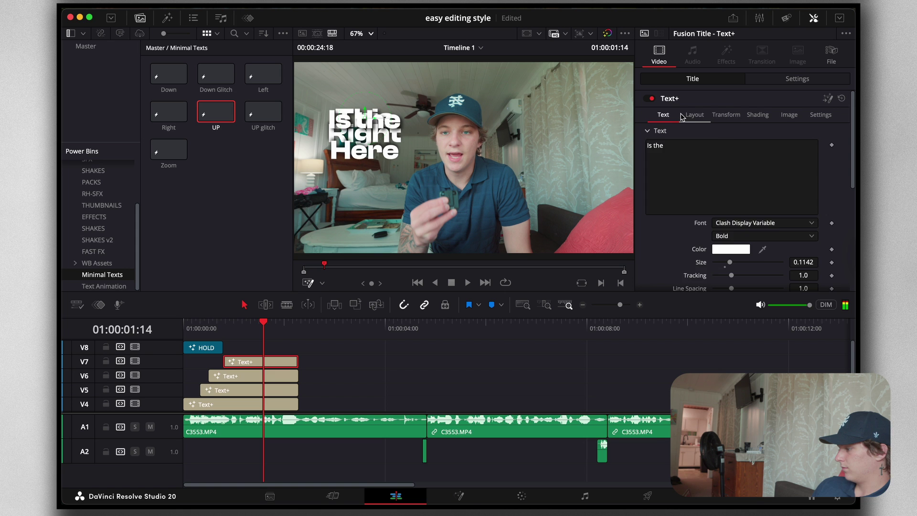
pyautogui.moveTo(741, 158); pyautogui.dragTo(759, 157)
pyautogui.click(227, 331)
pyautogui.press('space')
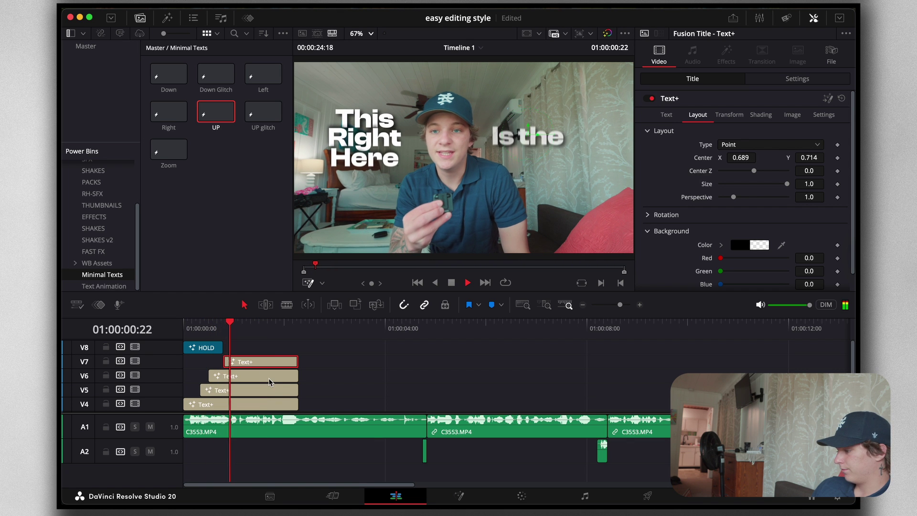
# Convert the "Is the" title into a compound clip named Compound Clip 1 and play it
pyautogui.click(225, 330)
pyautogui.rightClick(254, 361)
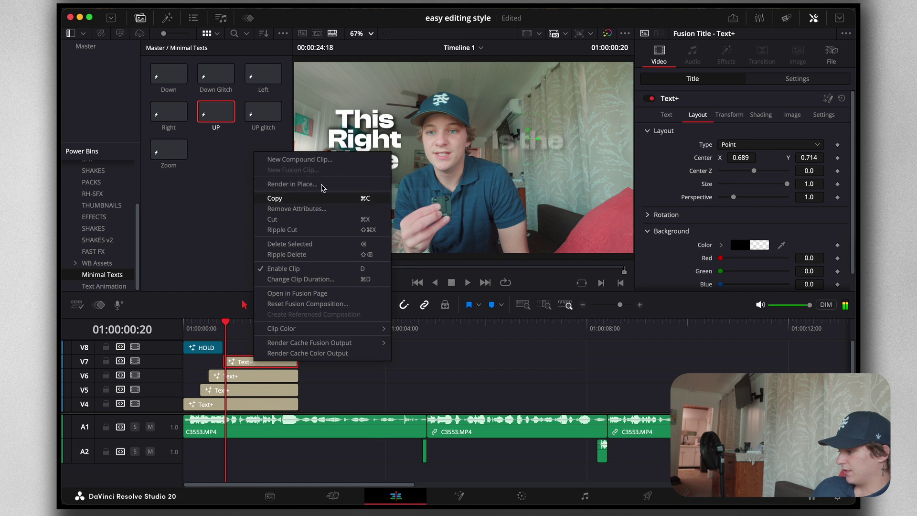
pyautogui.click(299, 159)
pyautogui.click(526, 273)
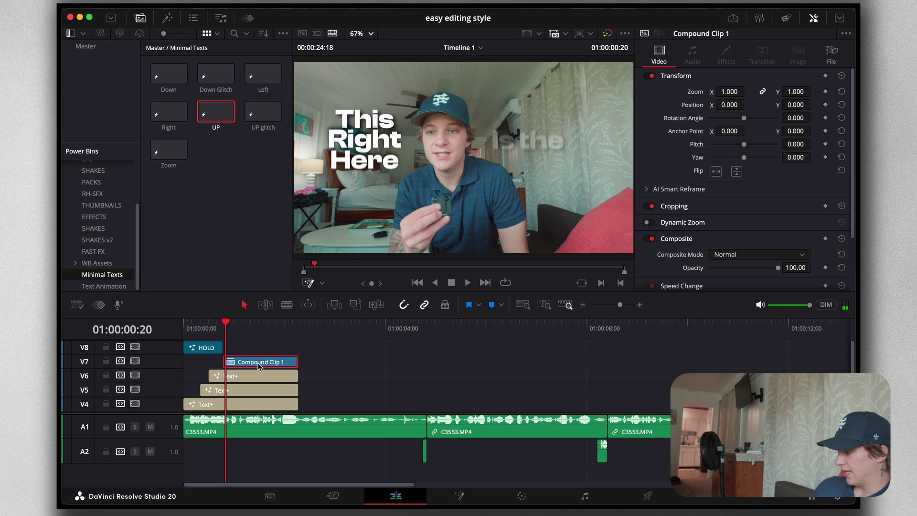
pyautogui.press('space')
pyautogui.press('space')
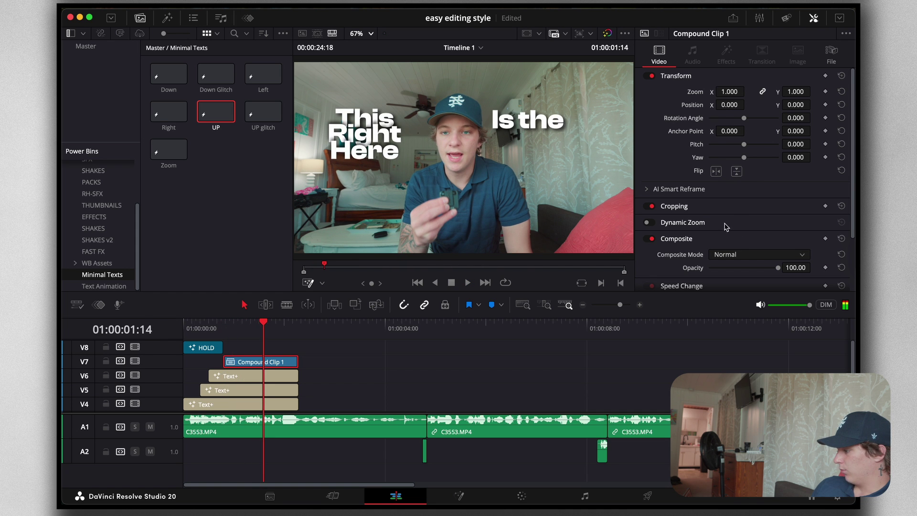
# Crop the compound clip's right side by 659.5 so only "Is" remains, with crop softness set to -3.820
pyautogui.click(714, 210)
pyautogui.moveTo(710, 235); pyautogui.dragTo(735, 236)
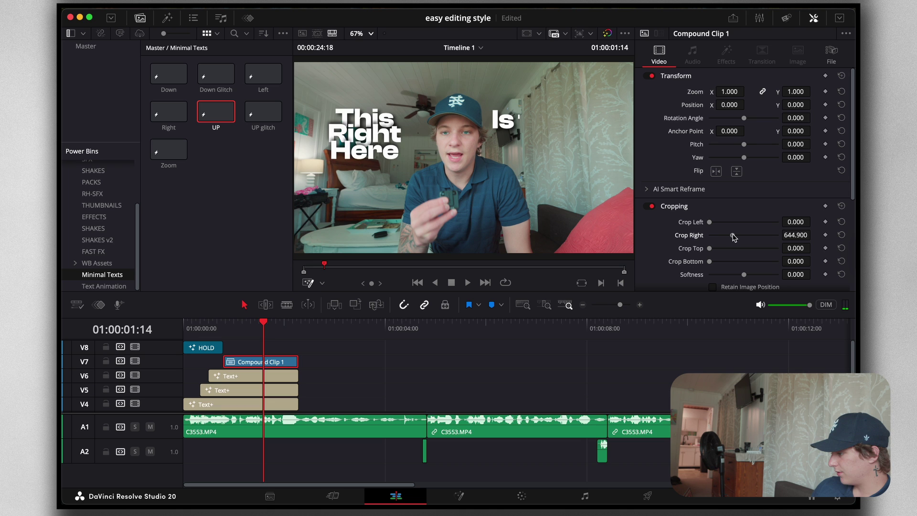
pyautogui.scroll(6, 525, 129)
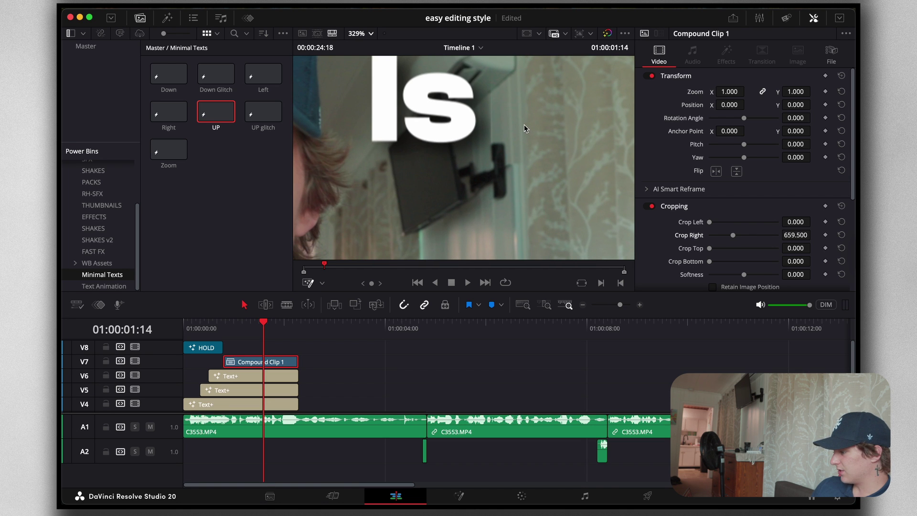
pyautogui.moveTo(747, 278); pyautogui.dragTo(744, 280)
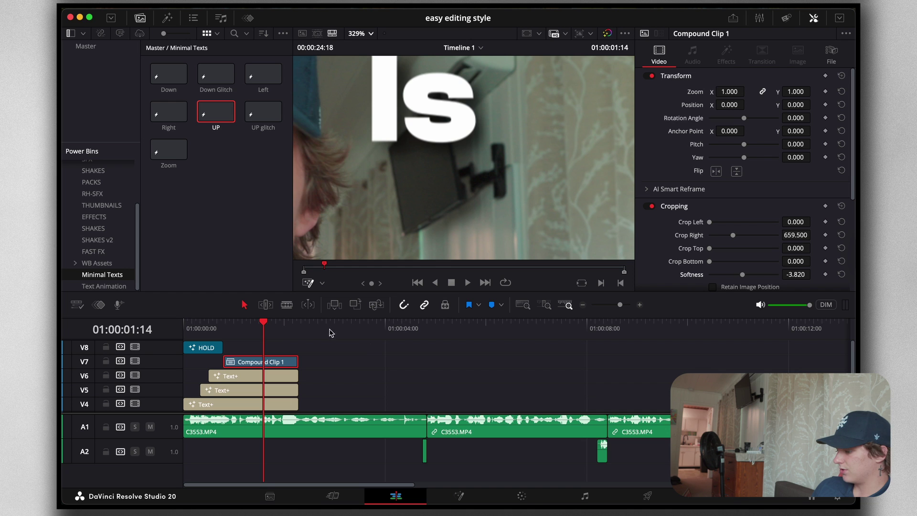
# Split the compound clip at 01:00:00:22 and set the second part's right crop to 0
pyautogui.click(226, 328)
pyautogui.press('Right')
pyautogui.press('Right')
pyautogui.press('Right')
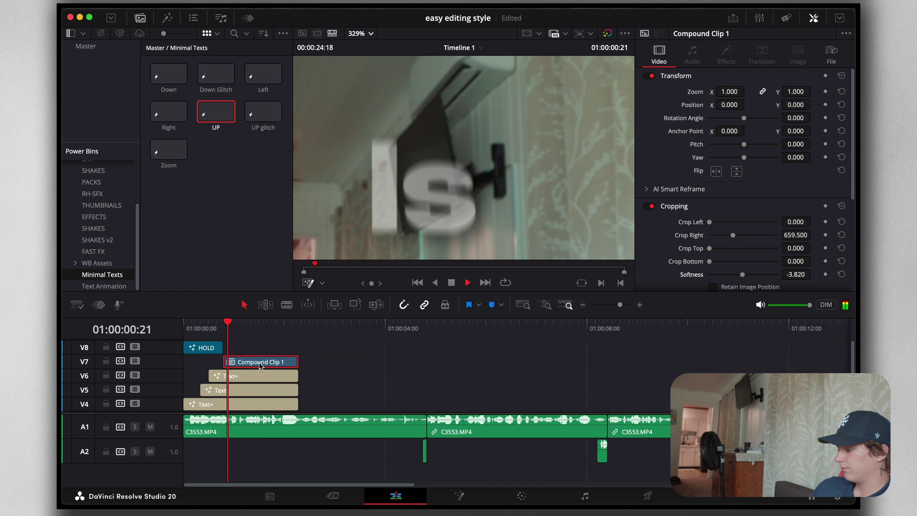
pyautogui.press('Left')
pyautogui.press('Right')
pyautogui.press('super+b')
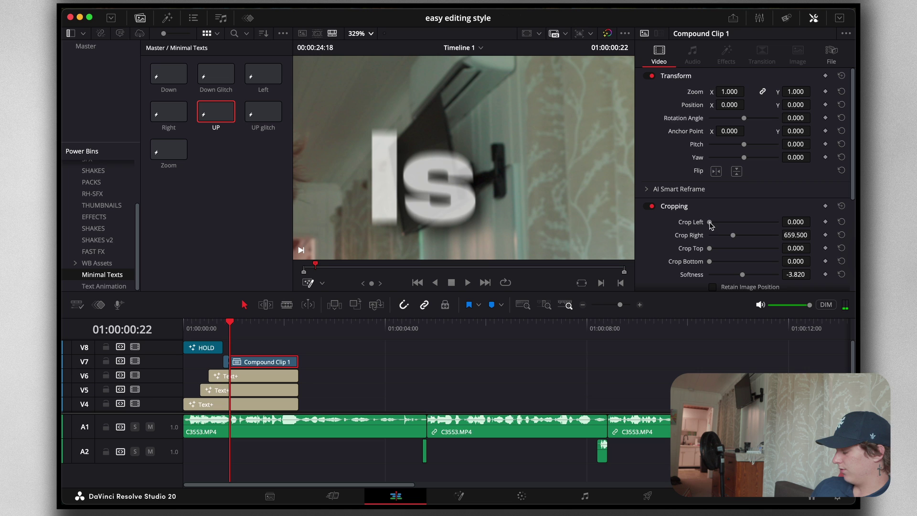
pyautogui.moveTo(731, 237); pyautogui.dragTo(617, 268)
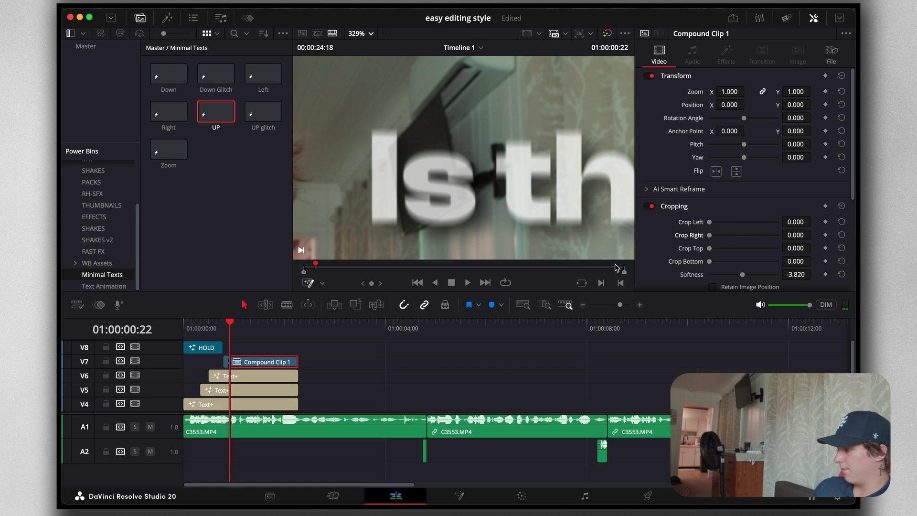
# Fit the frame in the viewer and play the "Is the" word-by-word reveal
pyautogui.click(373, 34)
pyautogui.click(374, 47)
pyautogui.moveTo(229, 327); pyautogui.dragTo(184, 327)
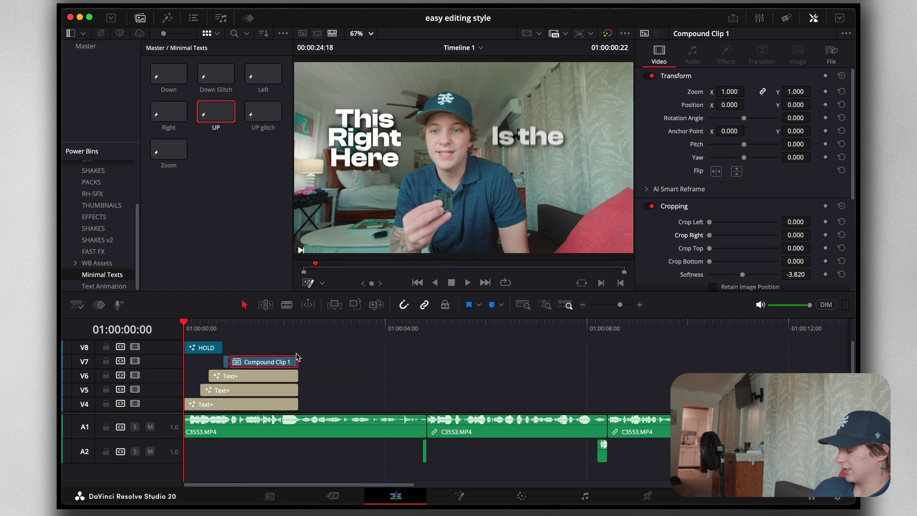
pyautogui.press('space')
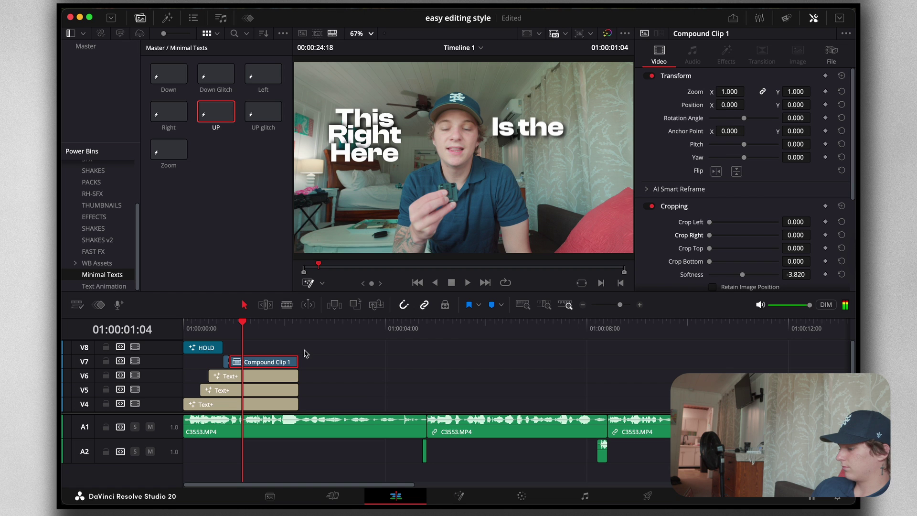
pyautogui.press('Home')
pyautogui.press('Right')
pyautogui.press('Right')
pyautogui.moveTo(226, 331); pyautogui.dragTo(217, 330)
pyautogui.press('space')
pyautogui.press('space')
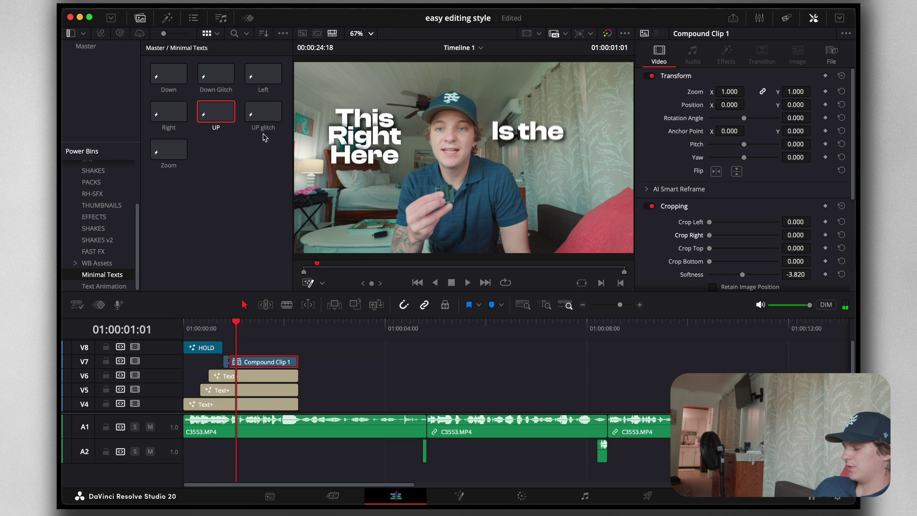
# Add the UP glitch title on V7 at 01:00:02:20 and preview it over black with the V3 and V1 clips disabled
pyautogui.moveTo(263, 114); pyautogui.dragTo(328, 358)
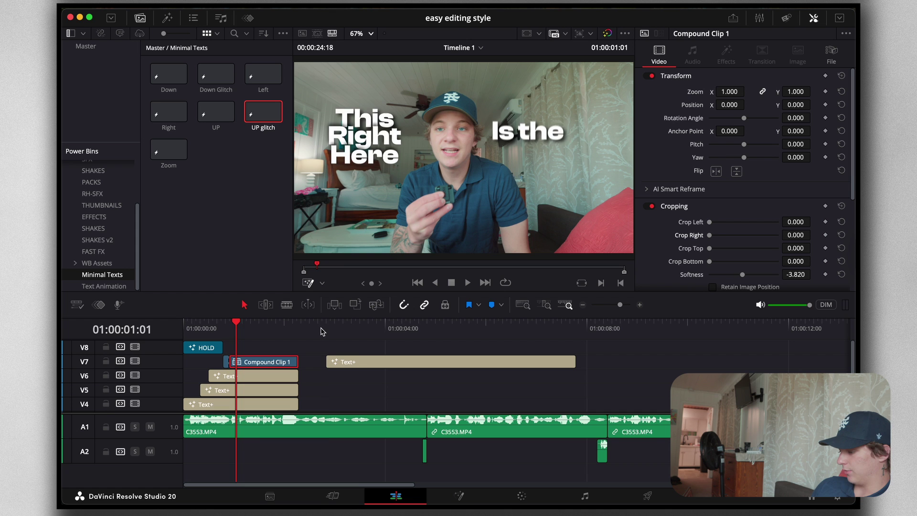
pyautogui.click(326, 330)
pyautogui.scroll(-3, 353, 382)
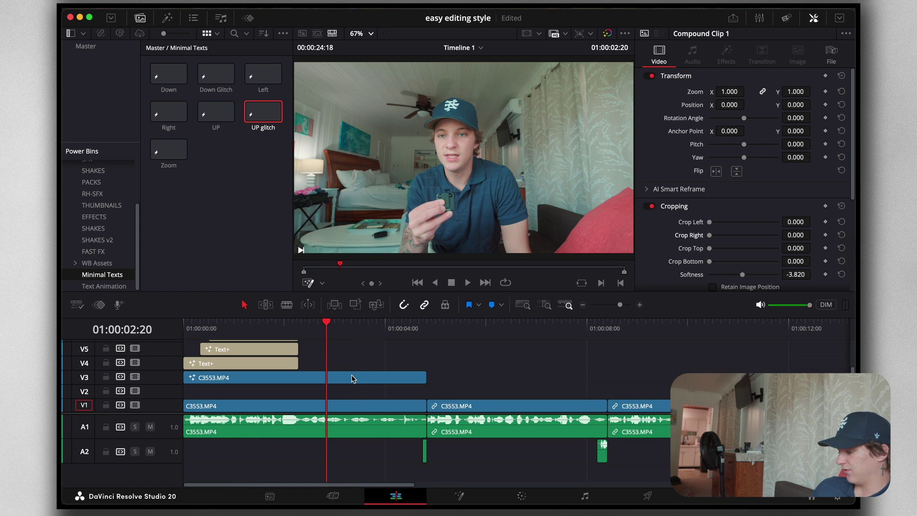
pyautogui.click(352, 378)
pyautogui.press('d')
pyautogui.click(352, 407)
pyautogui.press('d')
pyautogui.scroll(4, 356, 357)
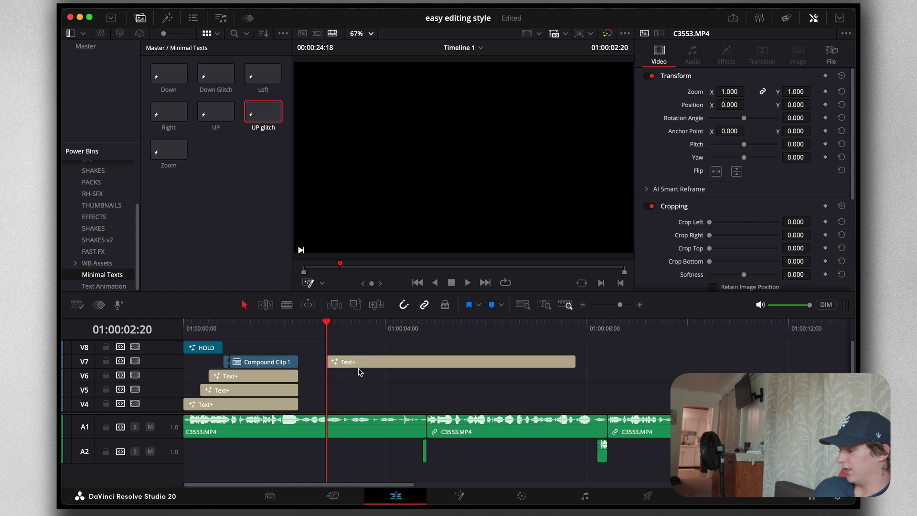
pyautogui.click(352, 361)
pyautogui.press('space')
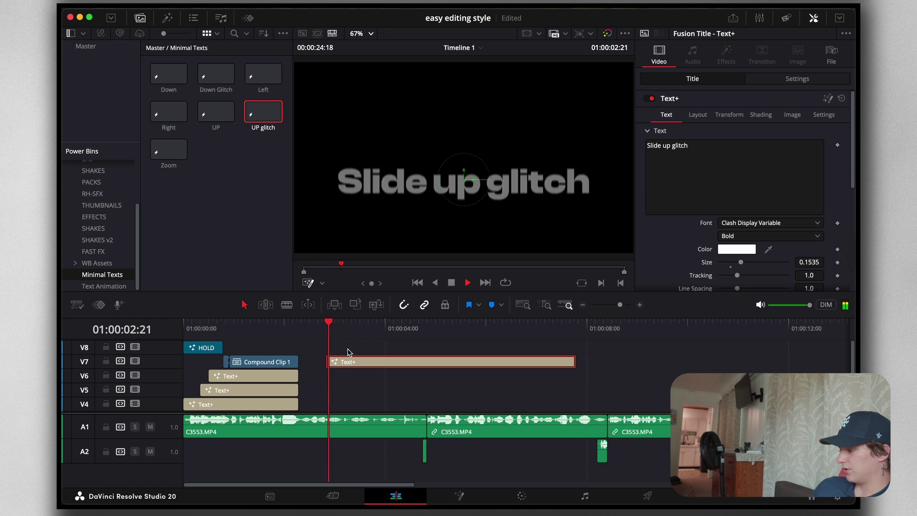
pyautogui.press('space')
# Re-enable the V3 and V1 clips and move the UP glitch title to V8, starting about 2 seconds in
pyautogui.rightClick(389, 323)
pyautogui.scroll(-3, 368, 379)
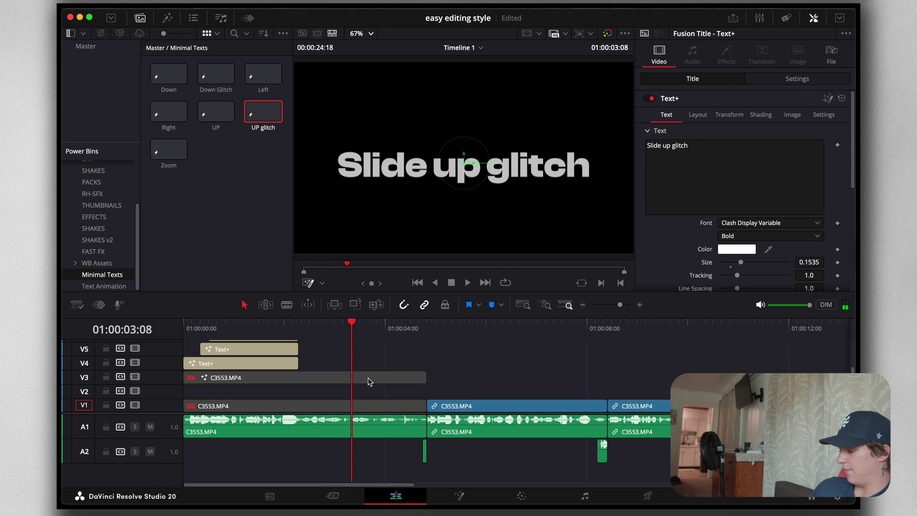
pyautogui.click(366, 381)
pyautogui.scroll(3, 364, 389)
pyautogui.moveTo(361, 367); pyautogui.dragTo(320, 352)
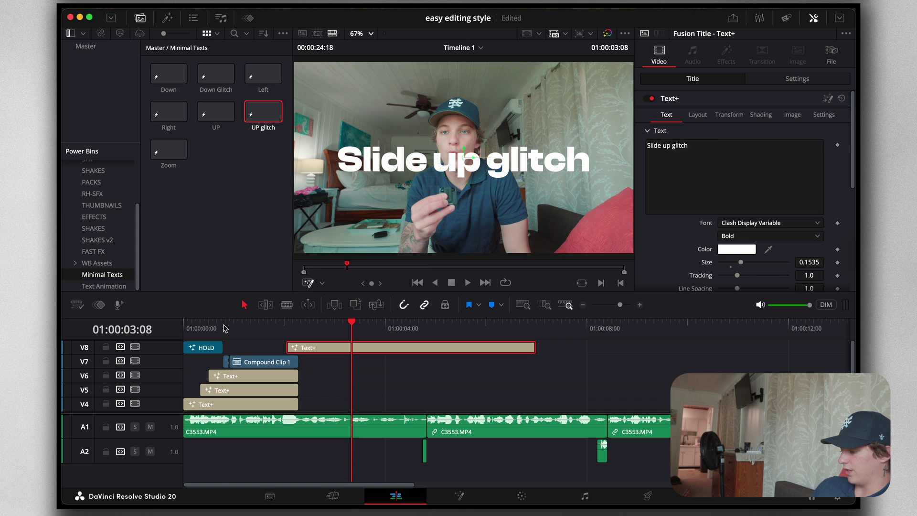
# Copy the size 0.1142 from the "Here" title and apply it to the UP glitch title on V8
pyautogui.click(224, 329)
pyautogui.click(240, 376)
pyautogui.click(666, 114)
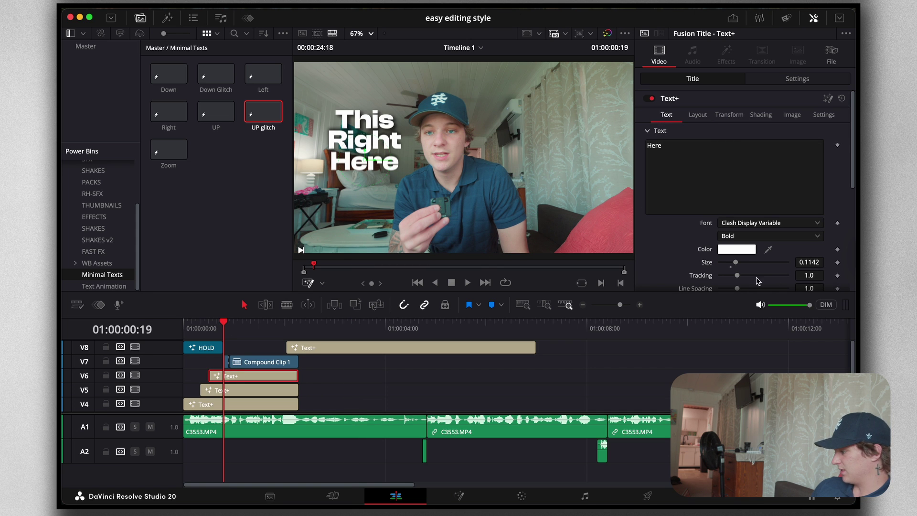
pyautogui.click(812, 263)
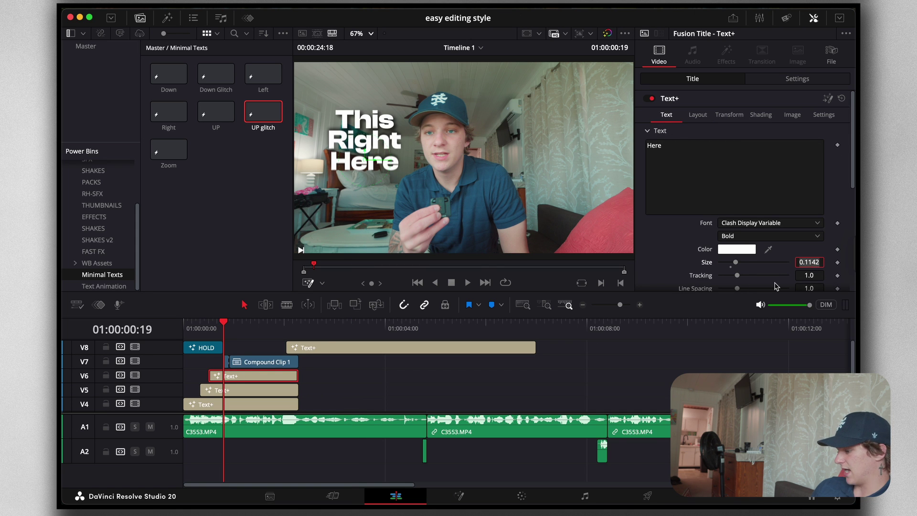
pyautogui.click(329, 346)
pyautogui.click(377, 371)
# Move the UP glitch title earlier on V8 so it starts at 01:00:01:04
pyautogui.moveTo(318, 350); pyautogui.dragTo(282, 351)
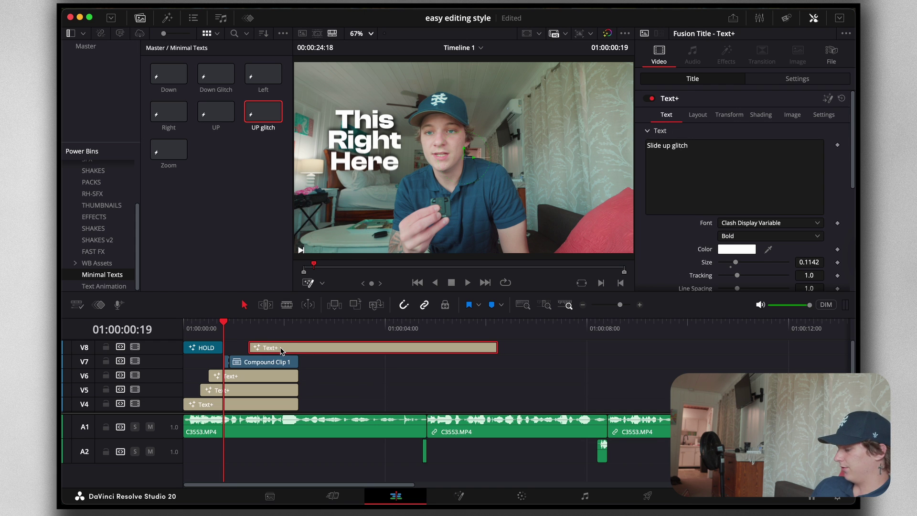
pyautogui.click(639, 306)
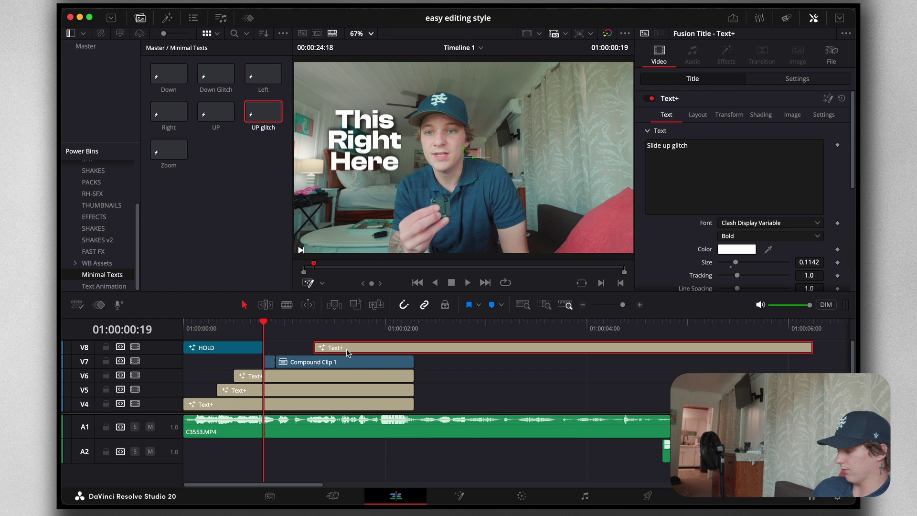
pyautogui.press('space')
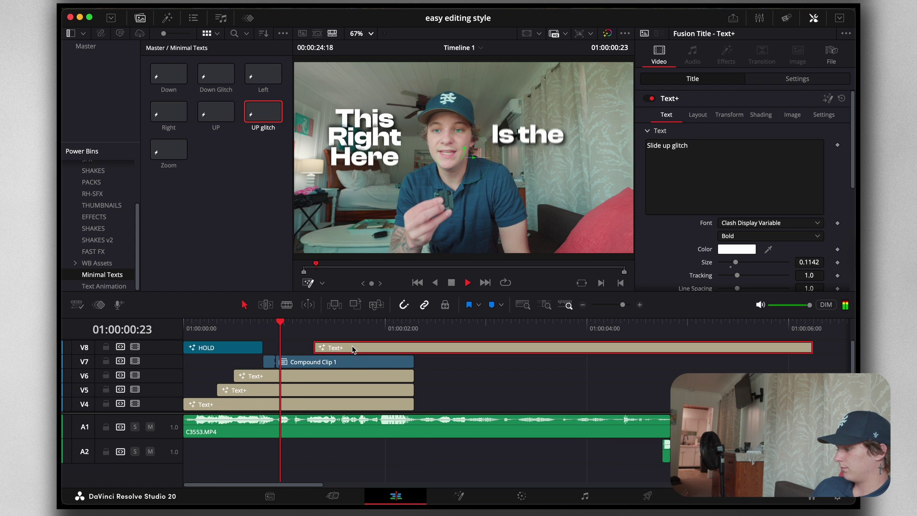
pyautogui.press('space')
pyautogui.moveTo(348, 349); pyautogui.dragTo(336, 349)
# Change the UP glitch title's text to "Cleanest" and trim its end to line up with the titles below
pyautogui.moveTo(749, 145); pyautogui.dragTo(557, 143)
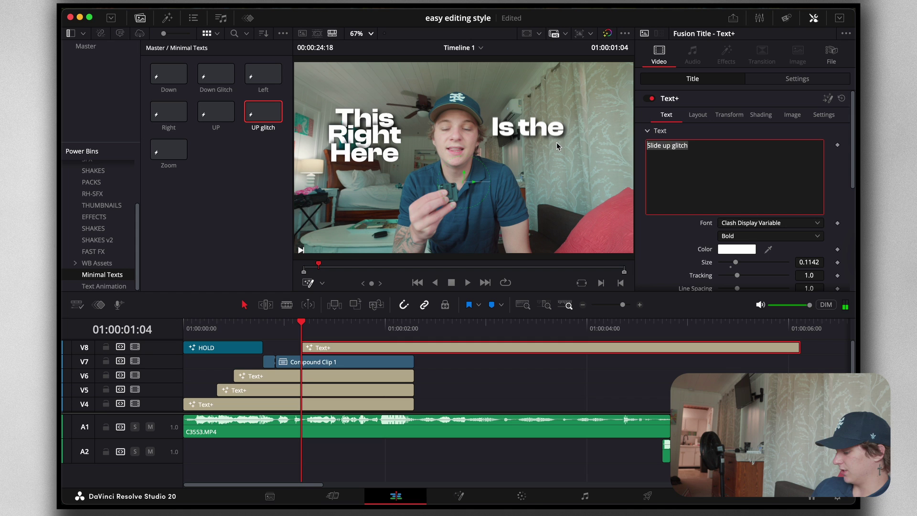
pyautogui.write('Cleanest')
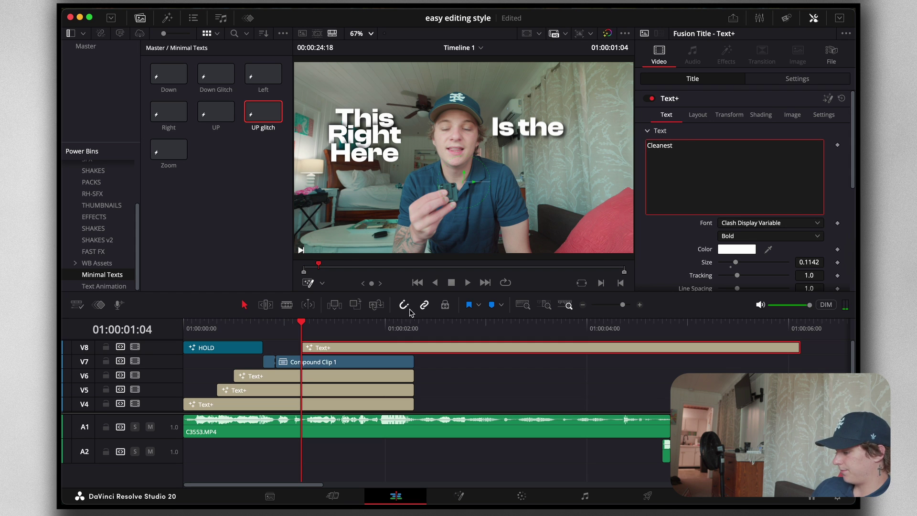
pyautogui.click(386, 353)
pyautogui.moveTo(800, 351); pyautogui.dragTo(412, 351)
# Play the new title, and position "Cleanest" beside the speaker with layout center X 0.735, Y 0.597
pyautogui.press('space')
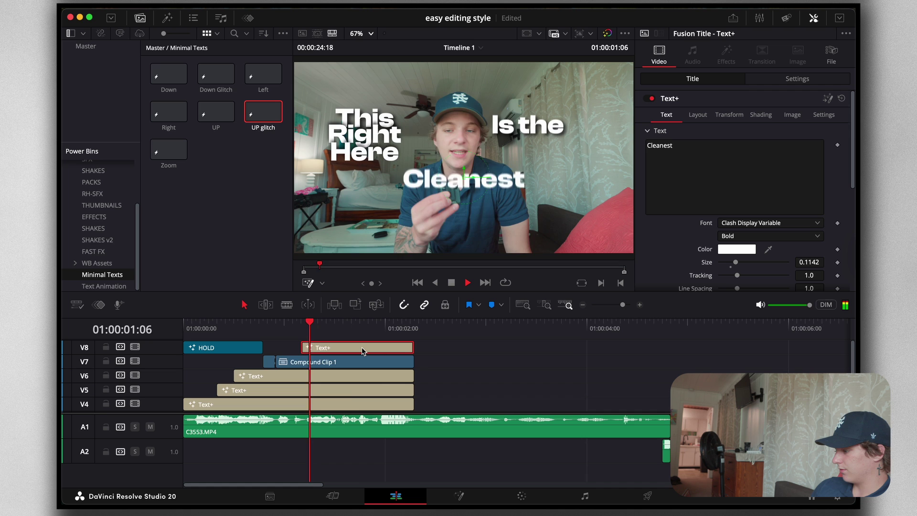
pyautogui.press('space')
pyautogui.click(697, 116)
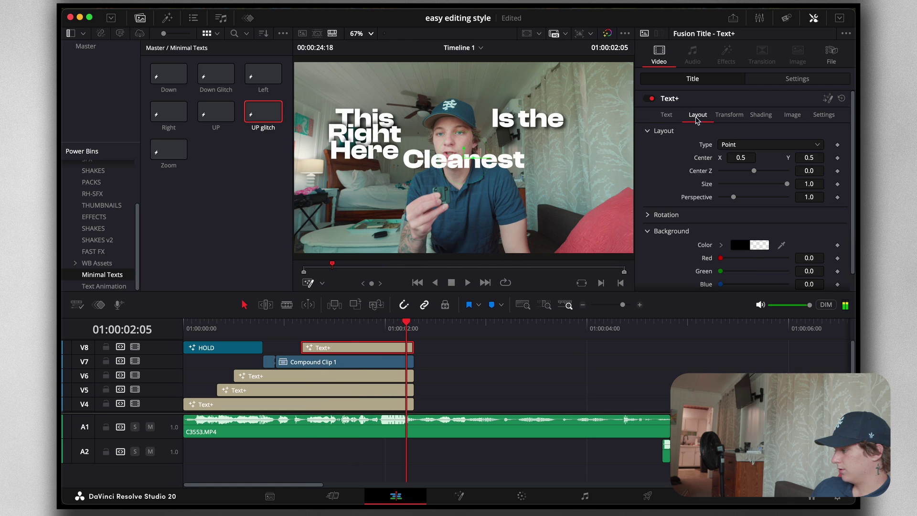
pyautogui.moveTo(738, 159); pyautogui.dragTo(857, 159)
# Disable the "Cleanest" title and compound clip, and copy the DropShadow node from the "Here" title's Fusion composition
pyautogui.press('d')
pyautogui.click(378, 360)
pyautogui.press('d')
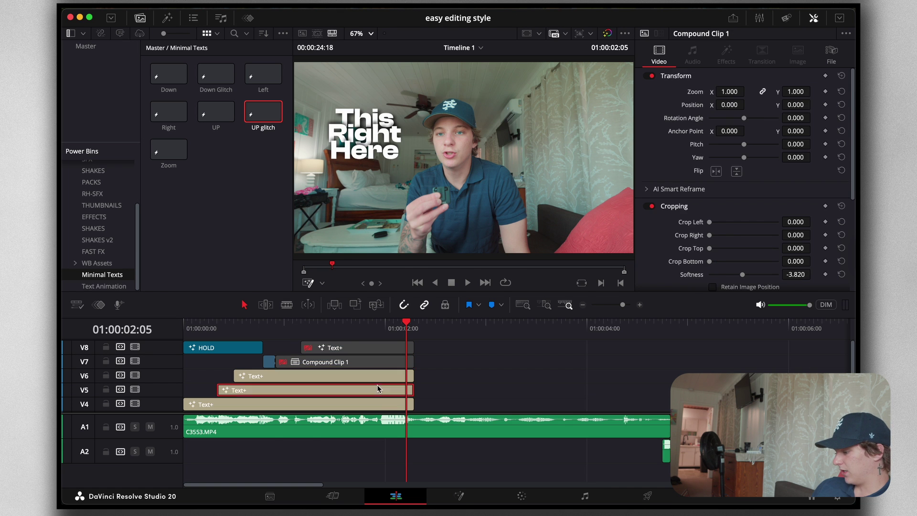
pyautogui.click(459, 496)
pyautogui.click(247, 380)
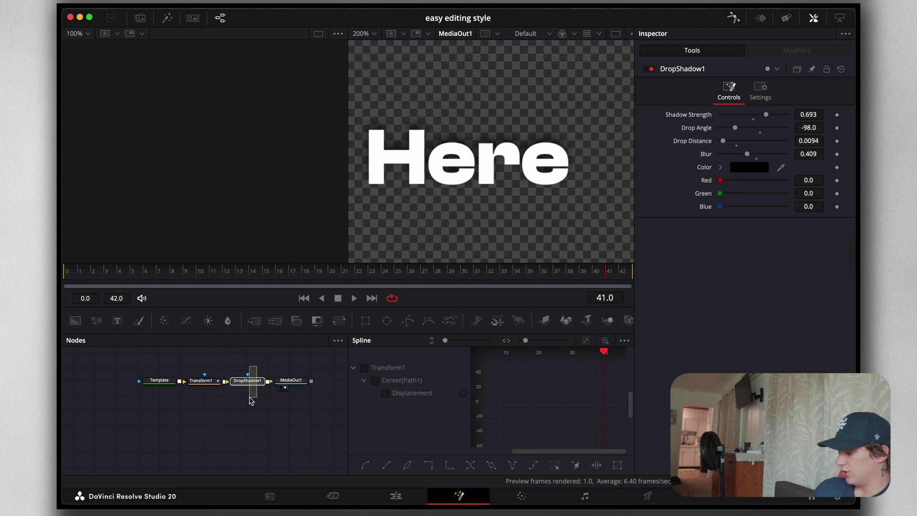
pyautogui.click(396, 495)
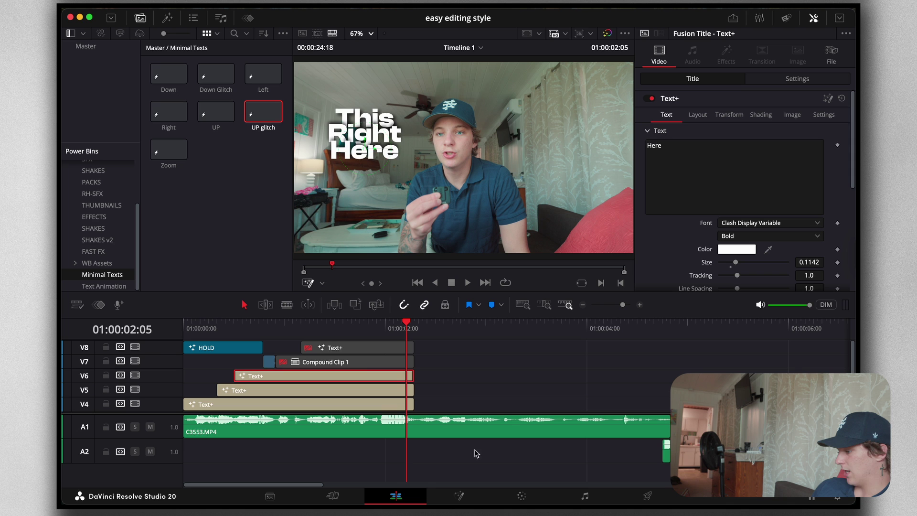
# Re-enable the "Cleanest" title and paste the drop shadow after Transform1 in its Fusion composition
pyautogui.click(394, 353)
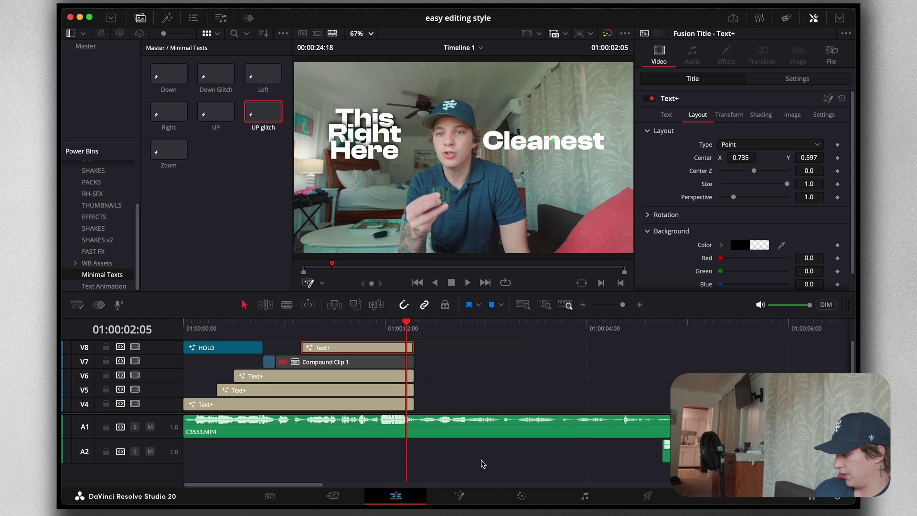
pyautogui.hotkey('shift', '5')
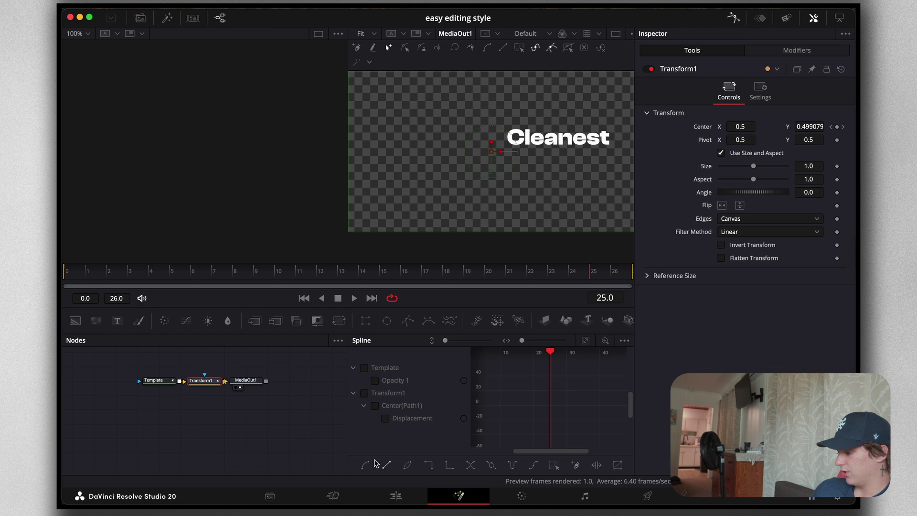
pyautogui.click(396, 497)
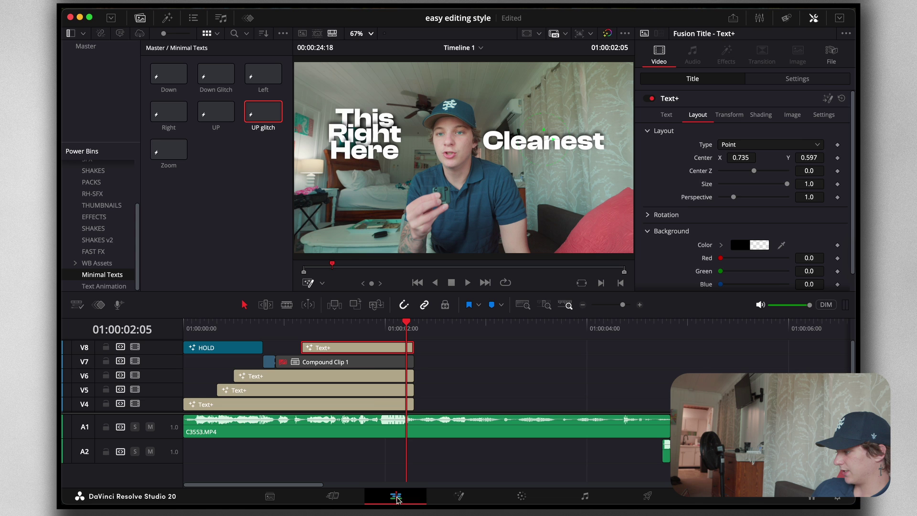
# Re-enable the compound clip, play the reveal, and set the "Cleanest" title's center to X 0.737, Y 0.635
pyautogui.click(373, 361)
pyautogui.press('d')
pyautogui.moveTo(386, 327); pyautogui.dragTo(285, 325)
pyautogui.press('space')
pyautogui.click(338, 348)
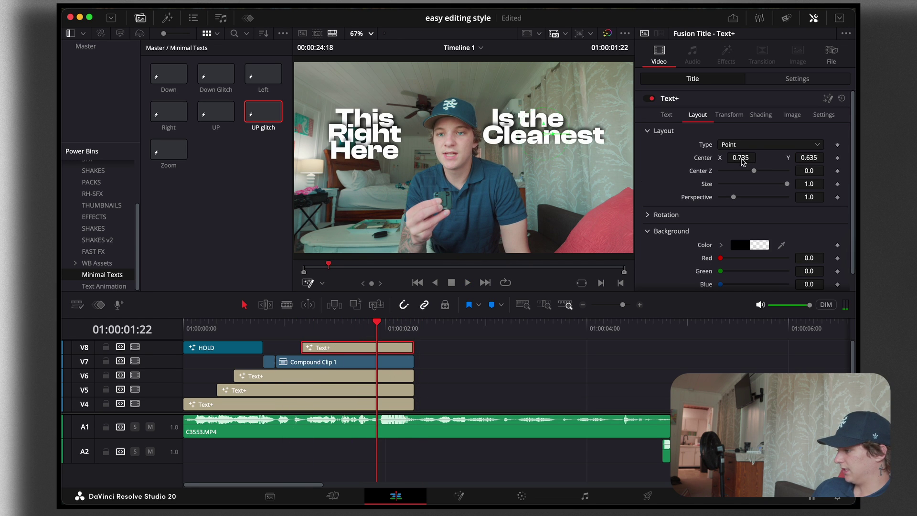
pyautogui.moveTo(742, 159); pyautogui.dragTo(742, 159)
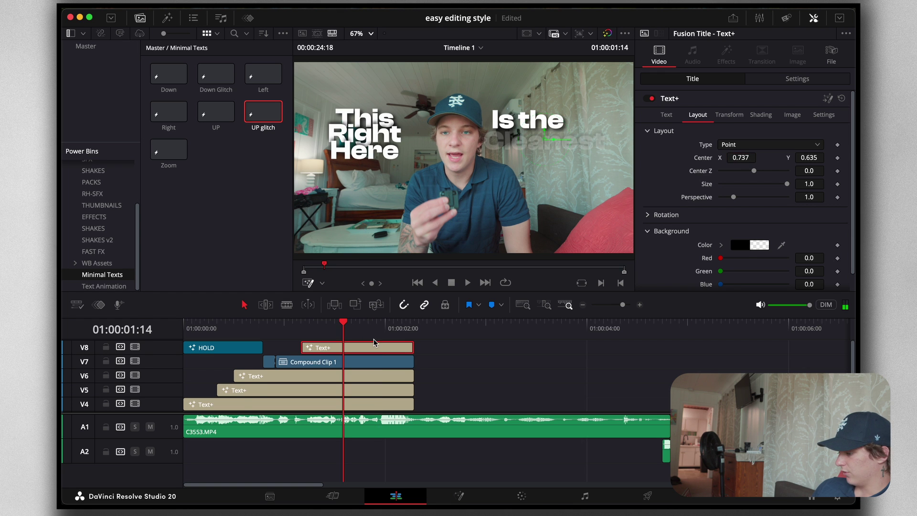
# Duplicate the "Cleanest" title onto V9 starting at 01:00:01:14, ending with the other titles, and change its text to "Editing"
pyautogui.moveTo(375, 342); pyautogui.dragTo(408, 345)
pyautogui.click(391, 346)
pyautogui.moveTo(700, 158); pyautogui.dragTo(598, 137)
pyautogui.write('Editing')
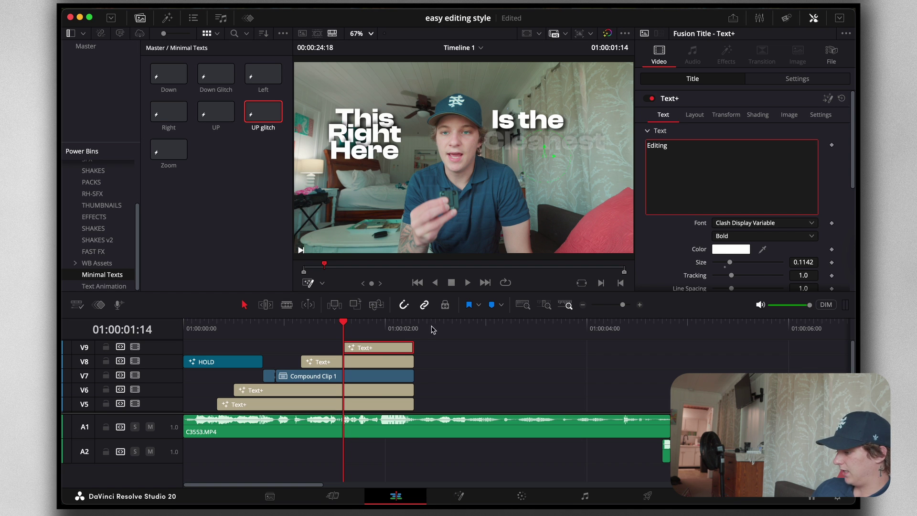
# Play the "Editing" title and position it under "Cleanest" with layout center X 0.745, Y 0.562
pyautogui.click(383, 350)
pyautogui.press('space')
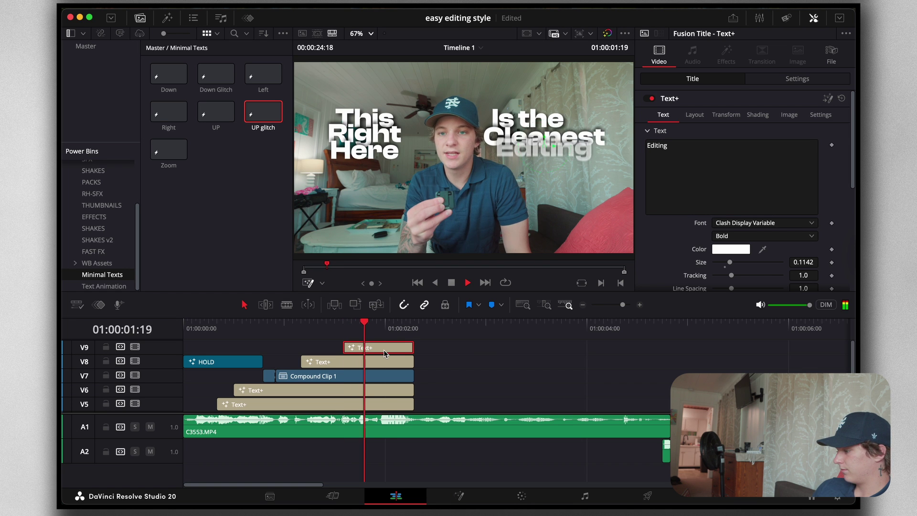
pyautogui.moveTo(394, 326)
pyautogui.mouseDown()
pyautogui.moveTo(372, 329)
pyautogui.moveTo(386, 333)
pyautogui.mouseUp()
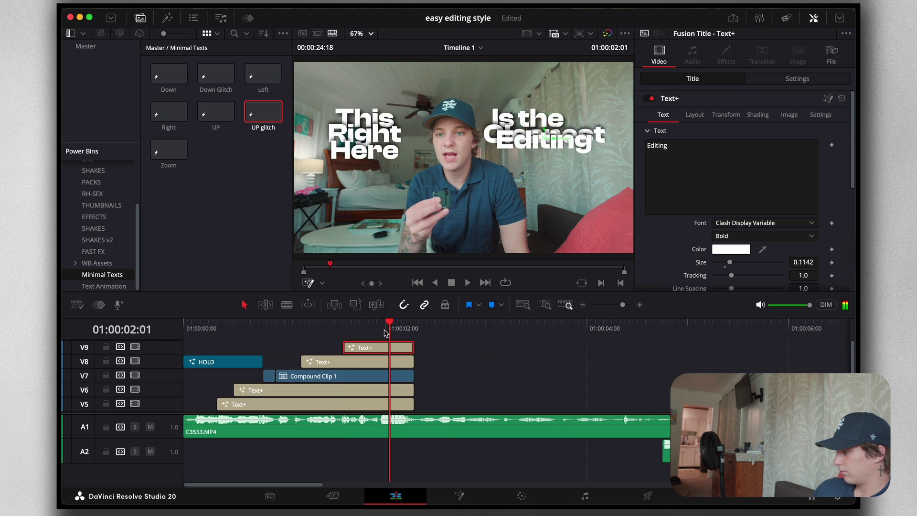
pyautogui.click(701, 117)
pyautogui.press('Right')
pyautogui.press('Right')
pyautogui.press('Right')
pyautogui.press('Right')
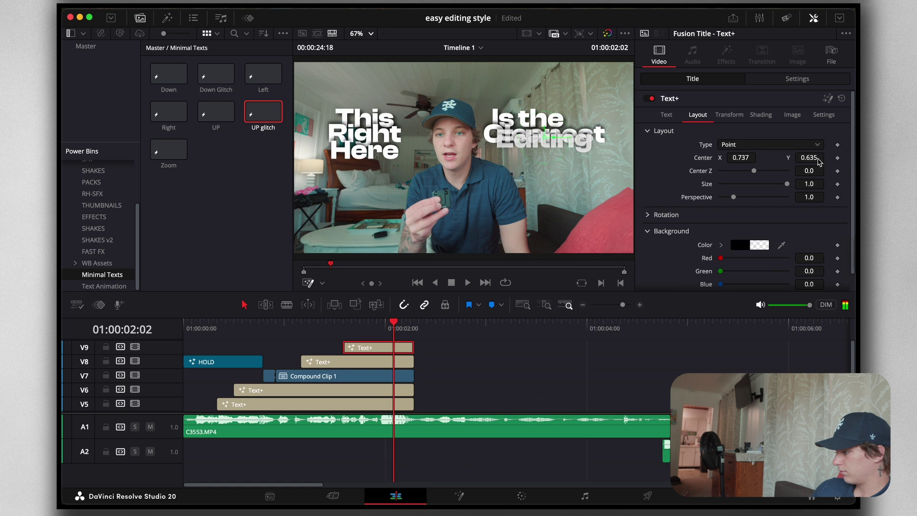
pyautogui.moveTo(816, 157); pyautogui.dragTo(803, 160)
pyautogui.moveTo(741, 157); pyautogui.dragTo(747, 157)
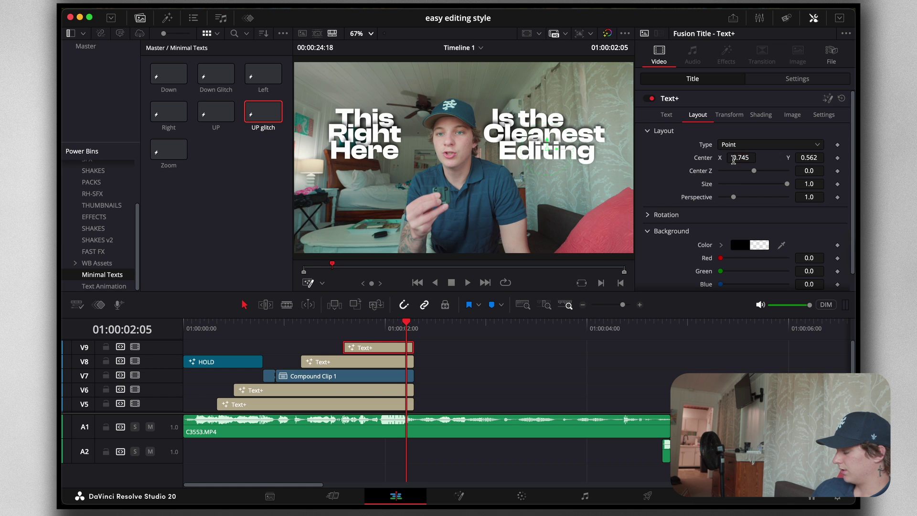
# Copy one of the "This Right Here" titles onto V10 from 01:00:01:18, trimmed to end with the other titles
pyautogui.moveTo(370, 327)
pyautogui.mouseDown()
pyautogui.moveTo(346, 331)
pyautogui.moveTo(358, 337)
pyautogui.mouseUp()
pyautogui.press('Right')
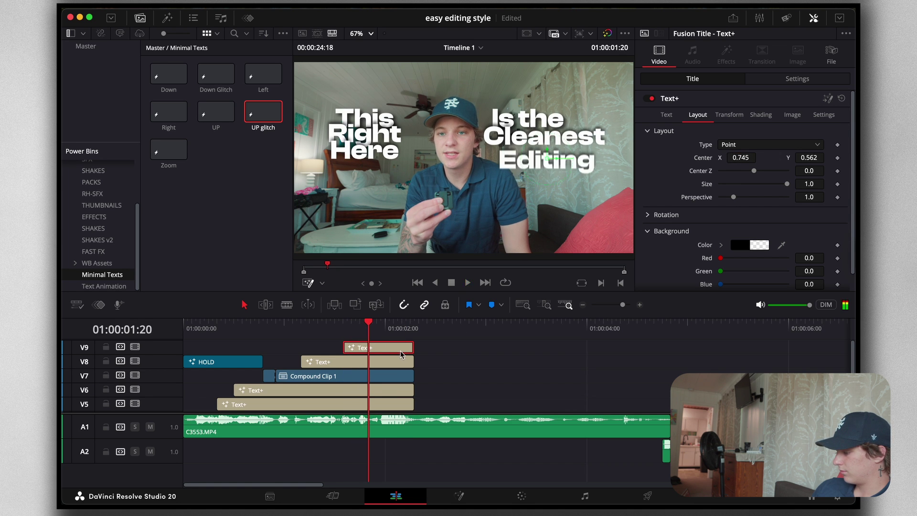
pyautogui.scroll(-3, 391, 353)
pyautogui.click(340, 372)
pyautogui.moveTo(331, 372); pyautogui.dragTo(431, 353)
pyautogui.moveTo(556, 348); pyautogui.dragTo(401, 348)
# Change the text of the V10 title to "Styled"
pyautogui.click(760, 178)
pyautogui.press('super+a')
pyautogui.write('Sty')
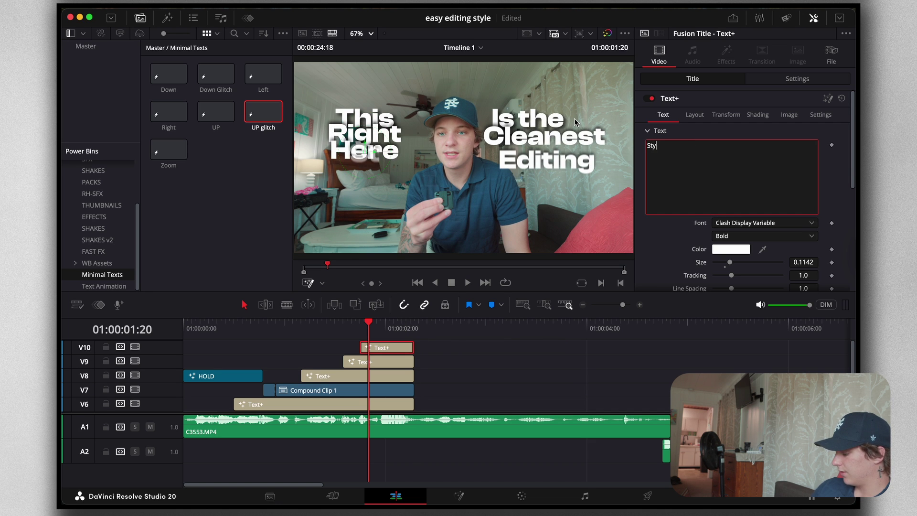
pyautogui.write('led')
pyautogui.click(389, 350)
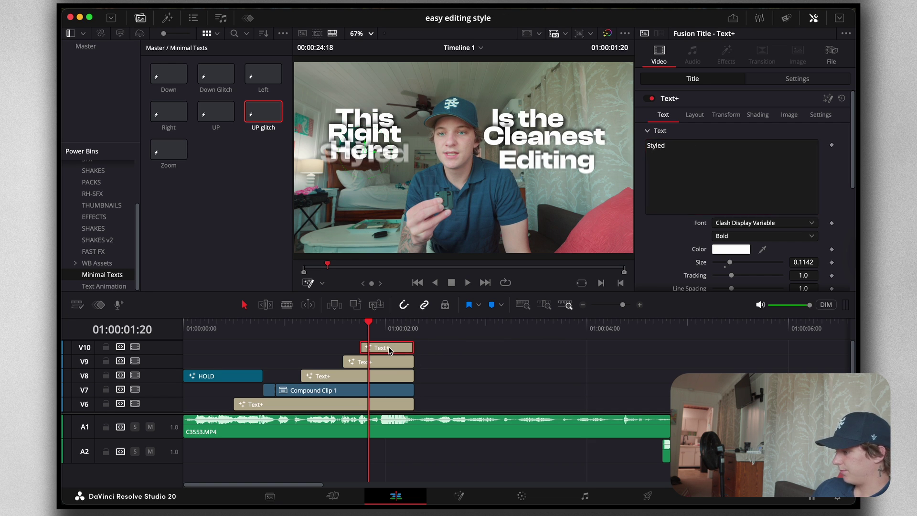
# Play the "Styled" title and position it under "Editing" with layout center X 0.794, Y 0.493
pyautogui.press('space')
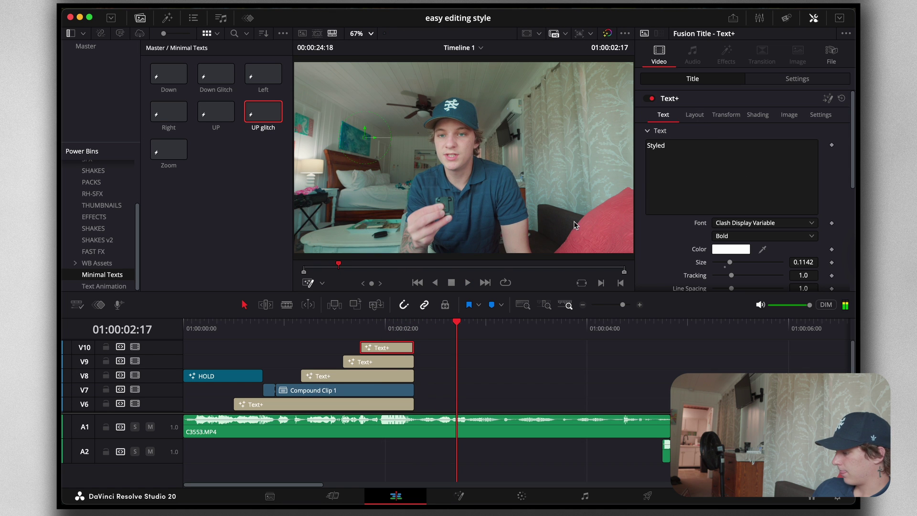
pyautogui.click(403, 328)
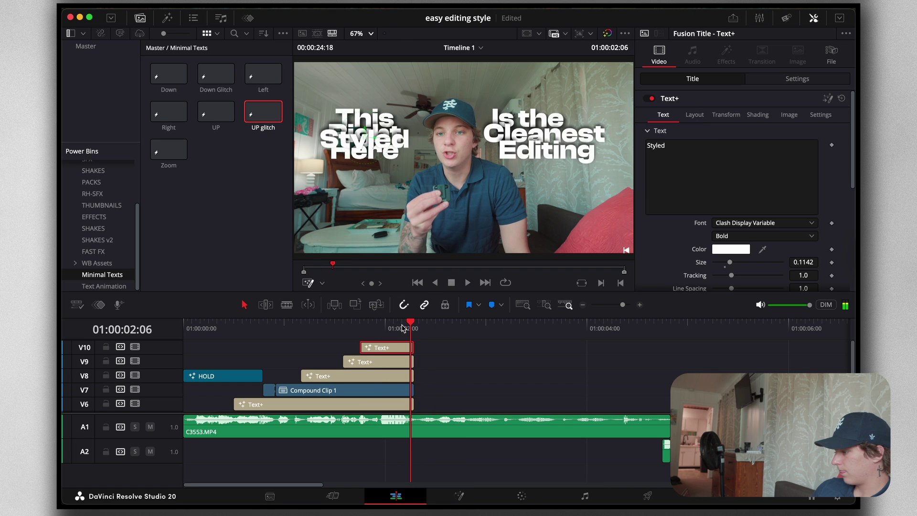
pyautogui.click(698, 115)
pyautogui.moveTo(741, 162)
pyautogui.mouseDown()
pyautogui.moveTo(810, 162)
pyautogui.moveTo(749, 160)
pyautogui.mouseUp()
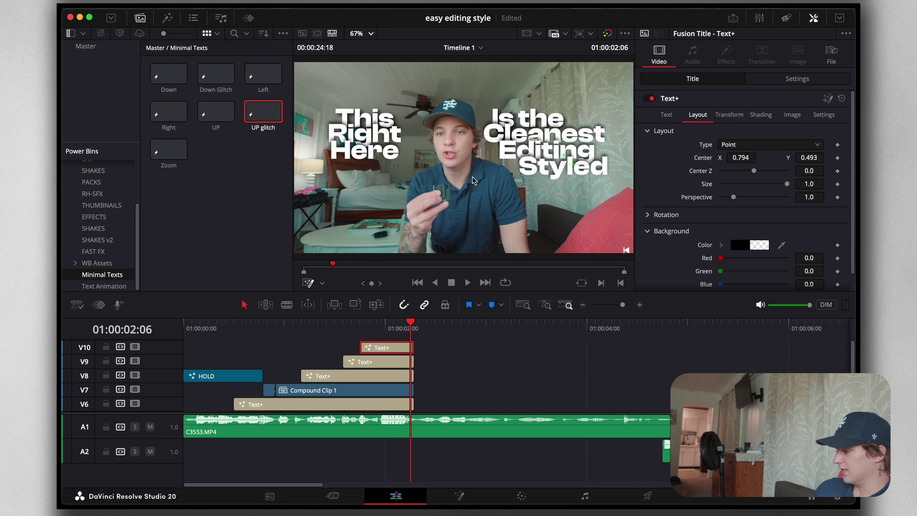
# Trim the start of the V3 speaker clip to 01:00:01:04 and move the clip to V11 above the titles
pyautogui.scroll(-5, 374, 388)
pyautogui.click(300, 329)
pyautogui.click(323, 374)
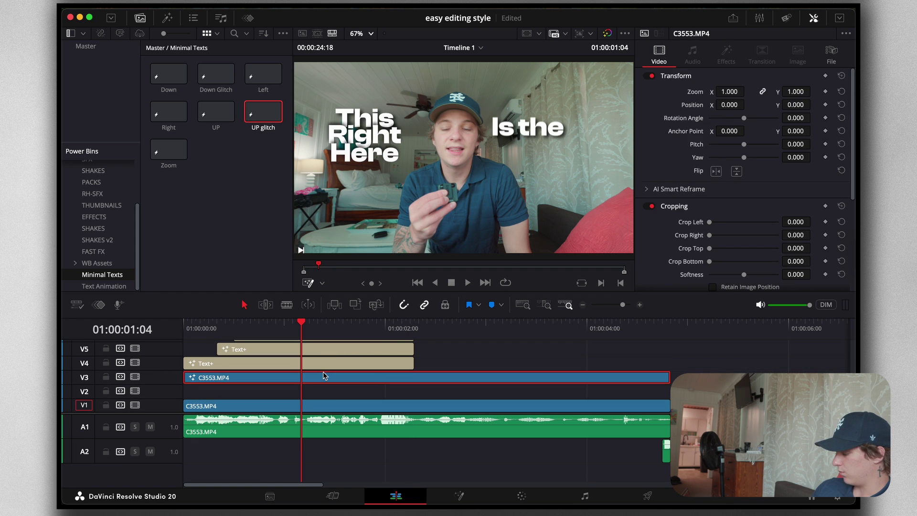
pyautogui.hotkey('shift', '[')
pyautogui.click(342, 382)
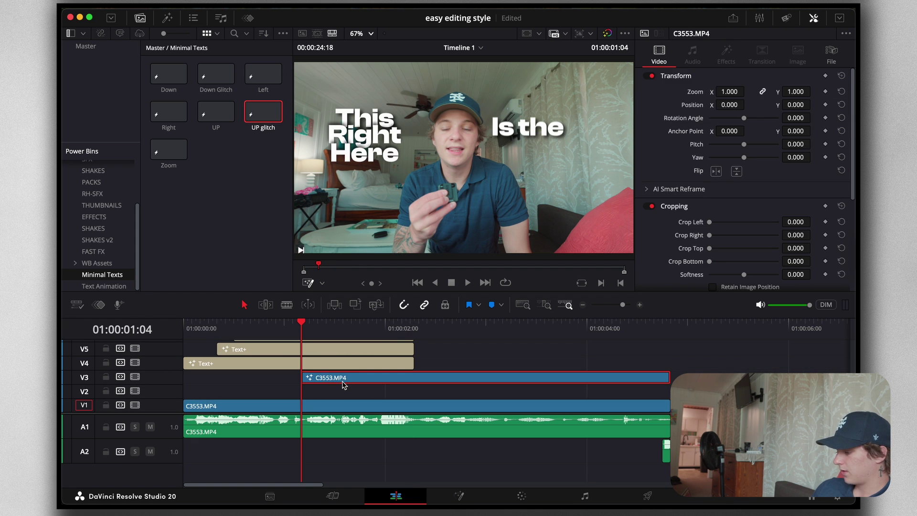
pyautogui.moveTo(342, 378); pyautogui.dragTo(341, 337)
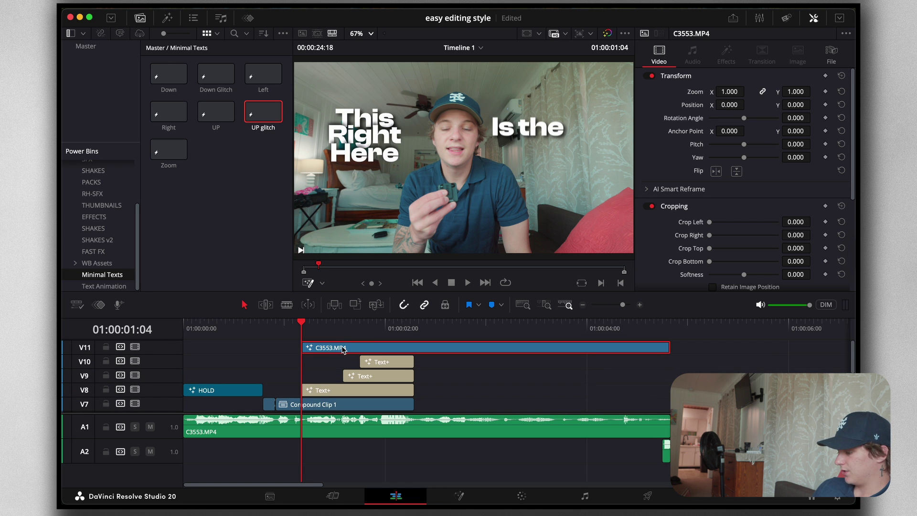
# Play the title reveal behind the speaker layer, inspect it up close, and fit the frame in the viewer again
pyautogui.press('space')
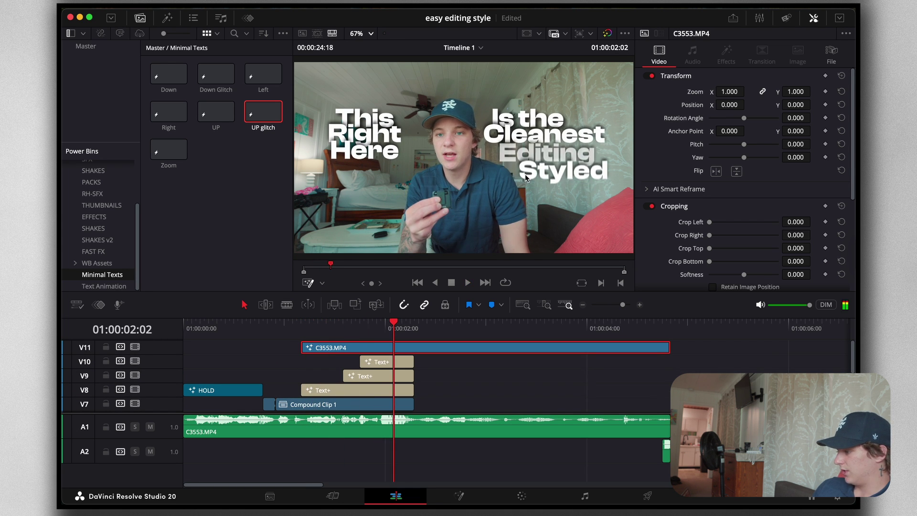
pyautogui.moveTo(368, 336); pyautogui.dragTo(360, 331)
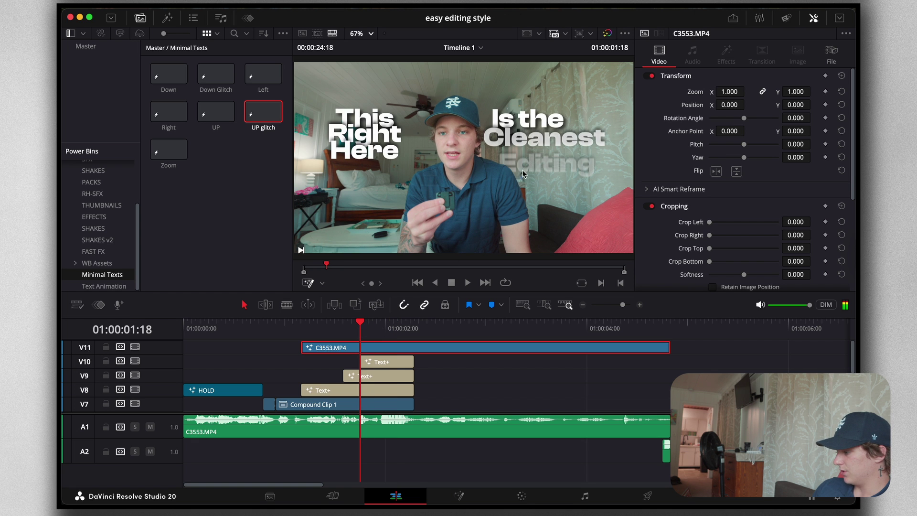
pyautogui.scroll(3, 504, 172)
pyautogui.scroll(1, 503, 172)
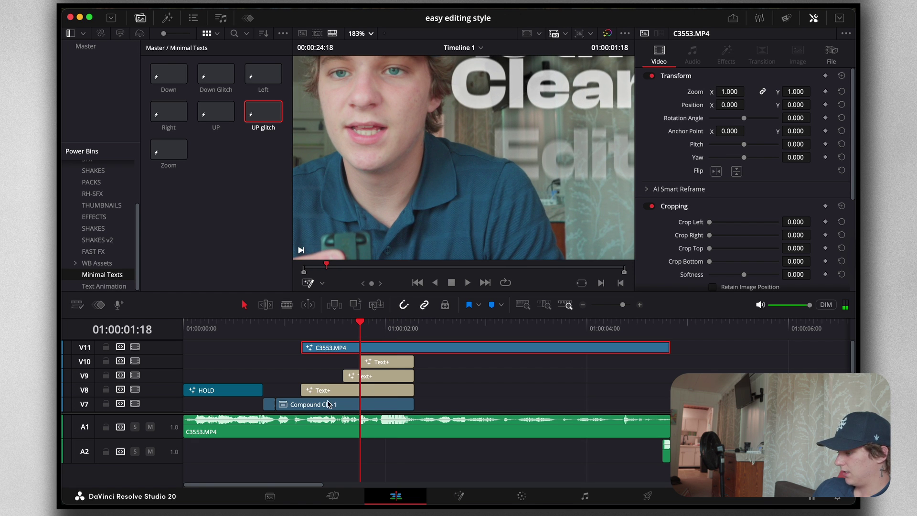
pyautogui.click(364, 34)
pyautogui.click(359, 58)
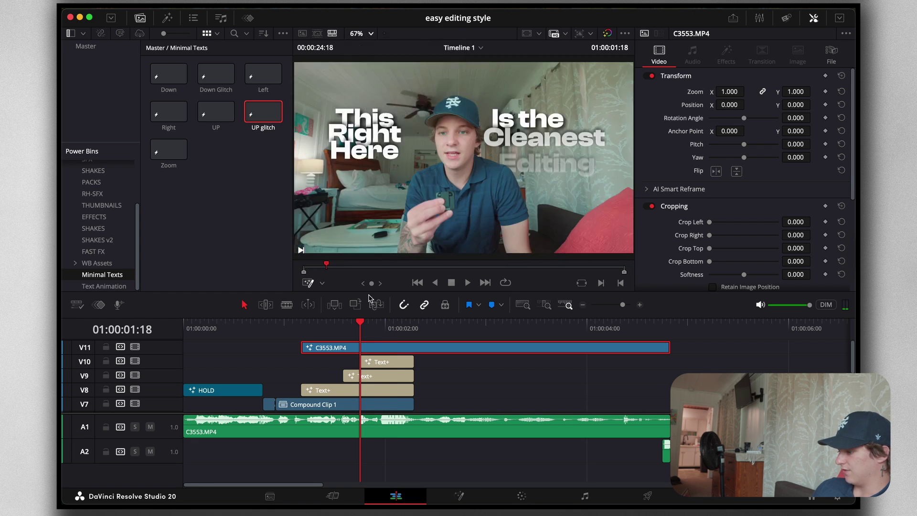
# Play the title reveal from the start and check the frames around 01:00:02:02
pyautogui.moveTo(360, 325); pyautogui.dragTo(131, 355)
pyautogui.press('space')
pyautogui.scroll(-5, 438, 394)
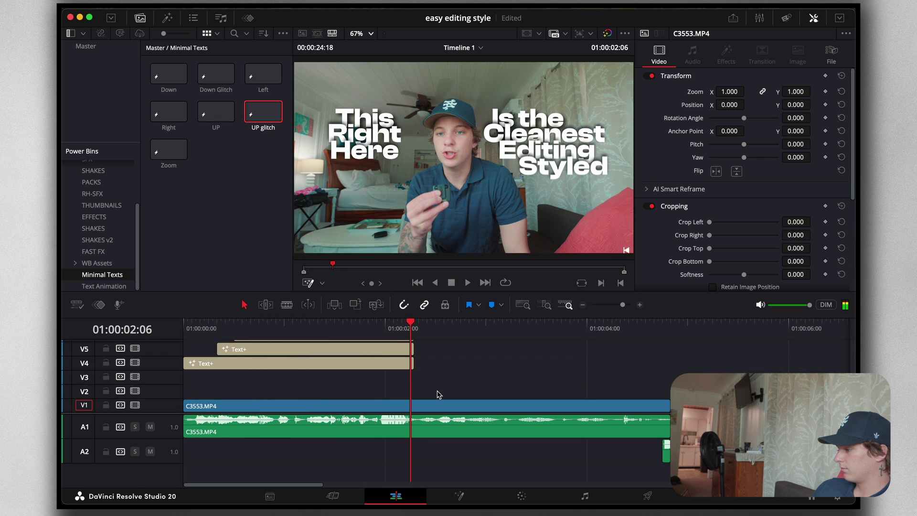
pyautogui.moveTo(401, 335)
pyautogui.mouseDown()
pyautogui.moveTo(365, 330)
pyautogui.moveTo(390, 331)
pyautogui.mouseUp()
pyautogui.scroll(5, 426, 360)
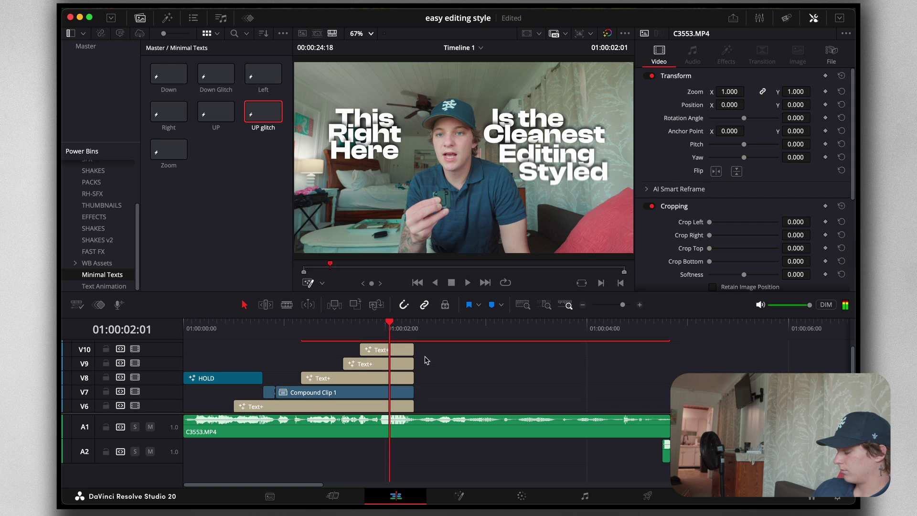
pyautogui.press('Right')
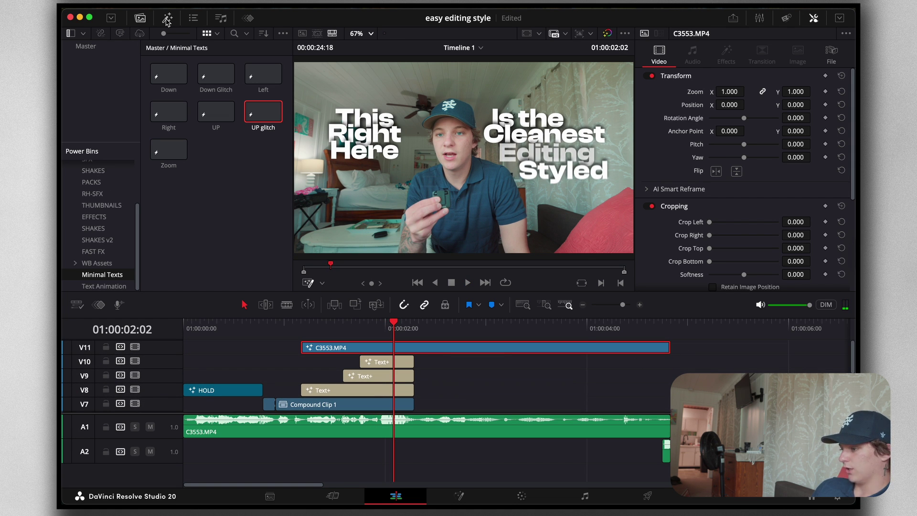
# Add the MAGIC ZOOM effect from the EFFECTS power bin on V12 at 01:00:02:00 and play it
pyautogui.click(168, 19)
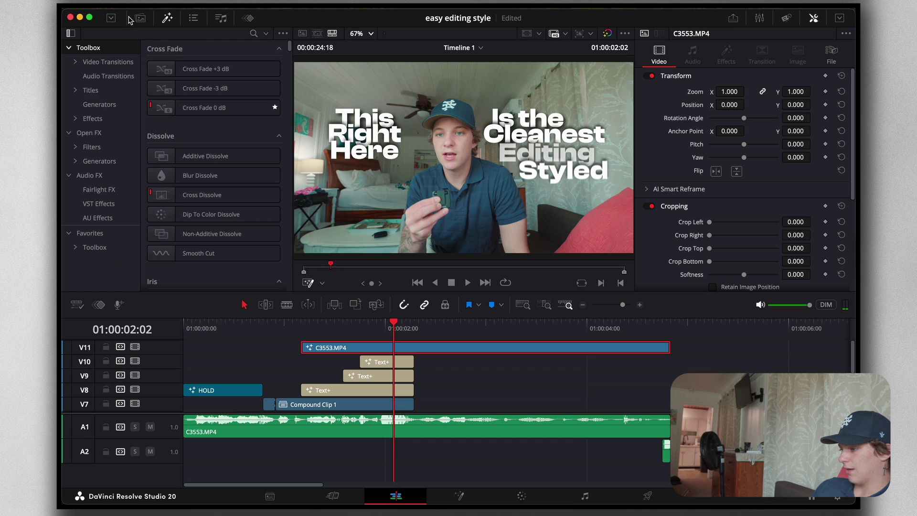
pyautogui.click(140, 18)
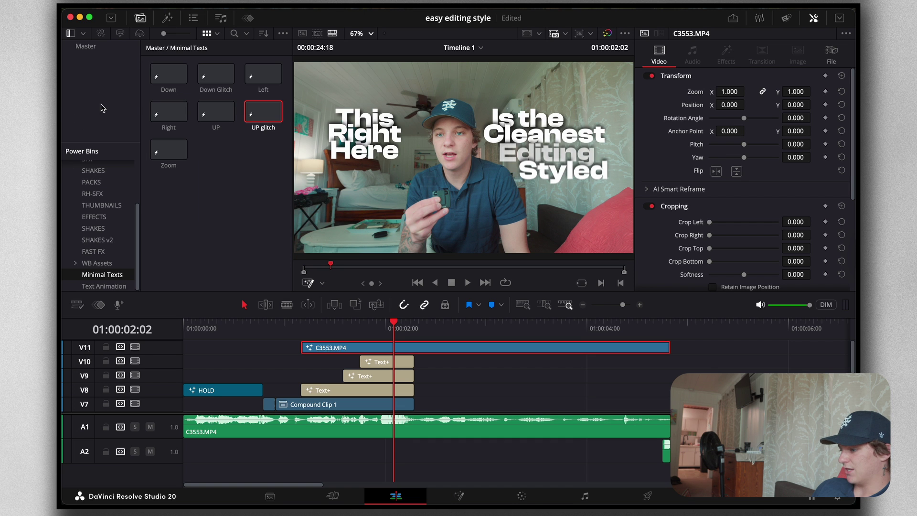
pyautogui.scroll(5, 104, 187)
pyautogui.click(101, 180)
pyautogui.click(89, 168)
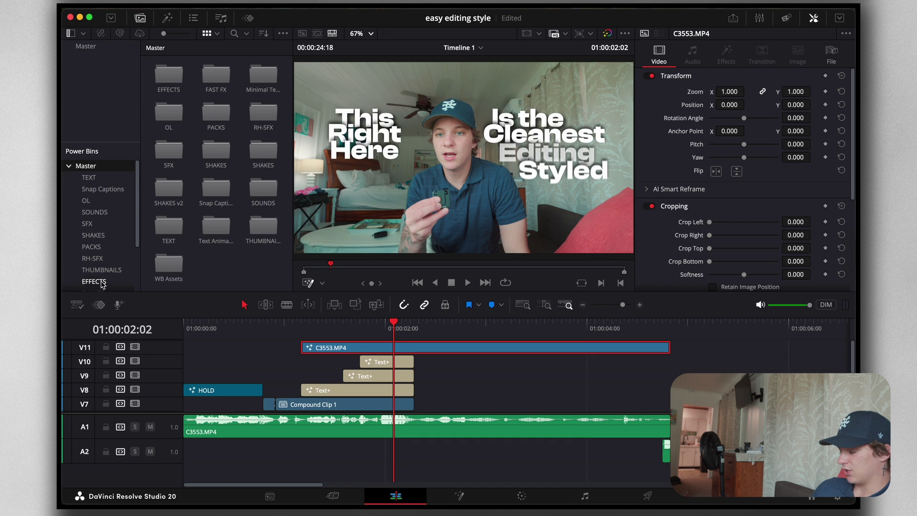
pyautogui.click(94, 281)
pyautogui.moveTo(540, 384); pyautogui.dragTo(416, 347)
pyautogui.click(385, 329)
pyautogui.press('space')
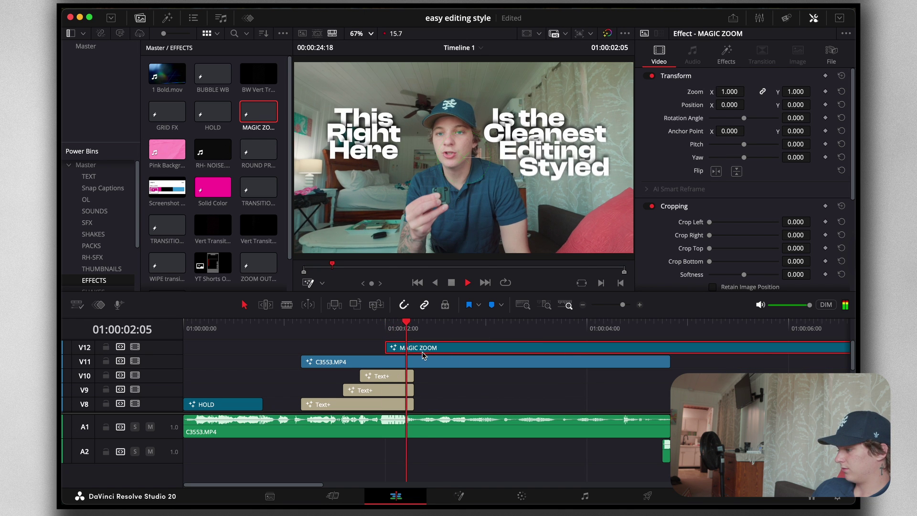
# Move the MAGIC ZOOM effect earlier to start at 01:00:01:20 and play the result
pyautogui.click(389, 327)
pyautogui.moveTo(409, 343); pyautogui.dragTo(392, 347)
pyautogui.click(357, 327)
pyautogui.press('space')
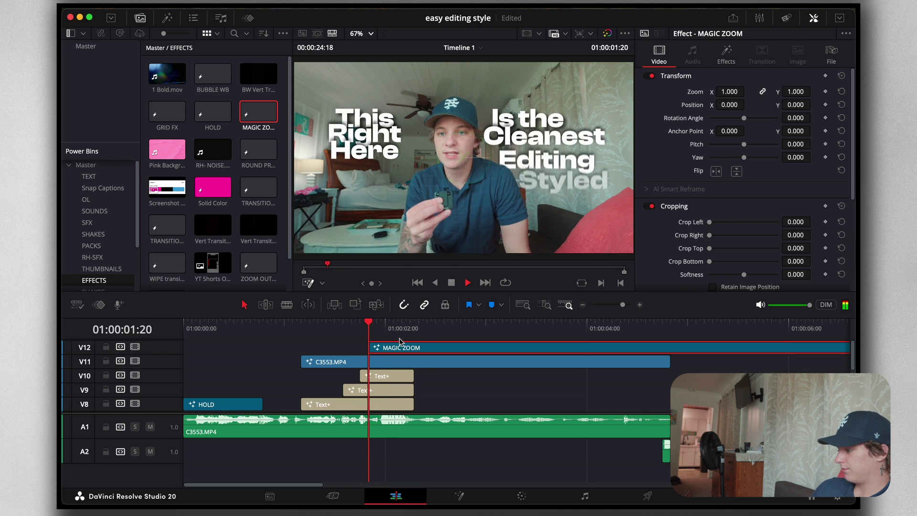
pyautogui.press('space')
# Enlarge the video tracks and add fade-outs of about 3 frames to the ends of the stacked Text+ titles up to V10
pyautogui.scroll(-3, 442, 373)
pyautogui.scroll(-2, 441, 373)
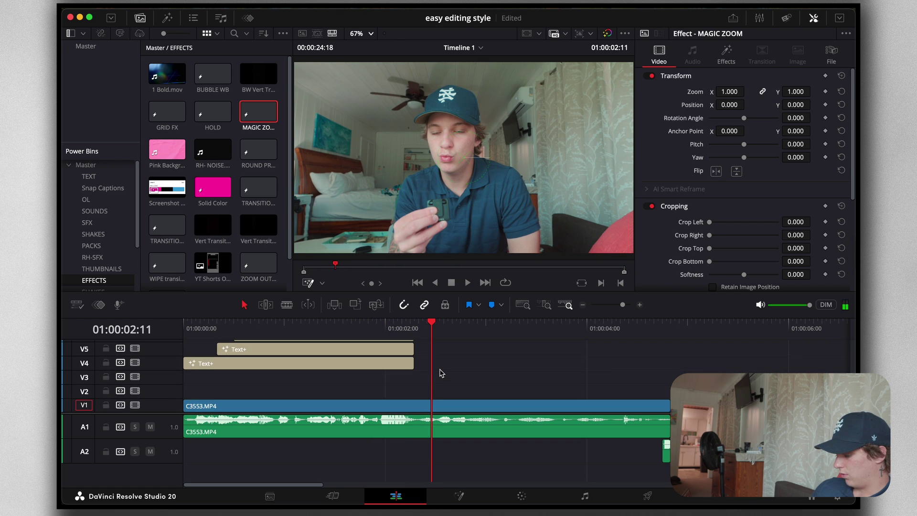
pyautogui.scroll(4, 441, 377)
pyautogui.scroll(4, 442, 377)
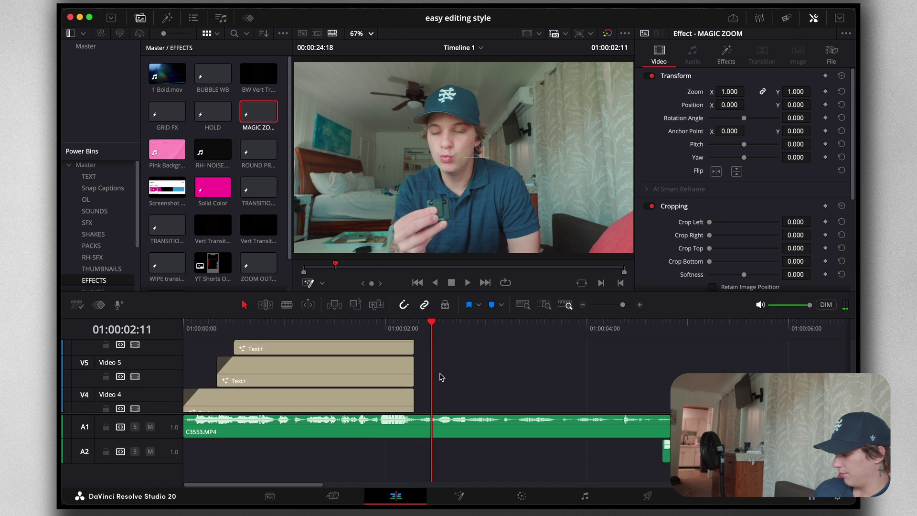
pyautogui.moveTo(413, 406); pyautogui.dragTo(399, 399)
pyautogui.scroll(2, 399, 403)
pyautogui.scroll(1, 406, 387)
pyautogui.moveTo(414, 367); pyautogui.dragTo(398, 383)
pyautogui.scroll(2, 397, 366)
pyautogui.scroll(2, 397, 368)
pyautogui.scroll(1, 398, 383)
pyautogui.scroll(1, 397, 386)
pyautogui.moveTo(413, 351); pyautogui.dragTo(399, 352)
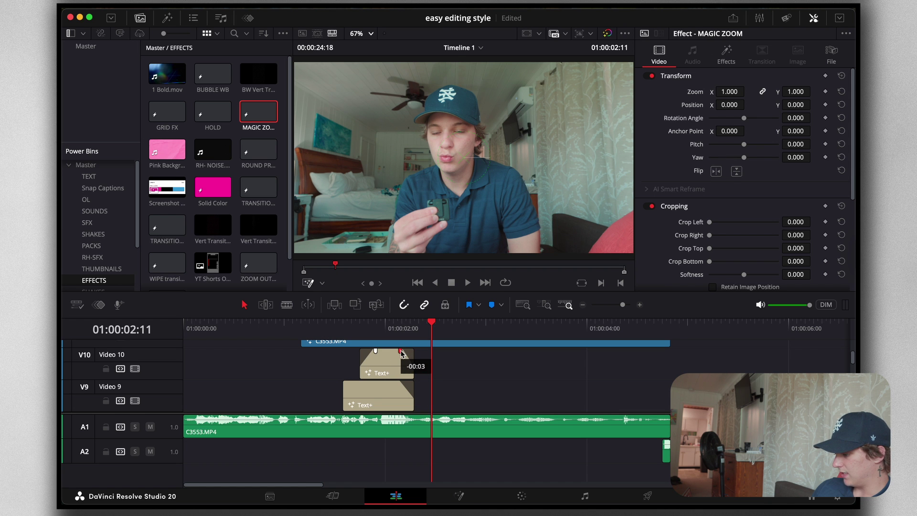
pyautogui.scroll(1, 419, 369)
pyautogui.scroll(-4, 420, 369)
# Play the title reveal, fade-outs and zoom up to about 01:00:02:10
pyautogui.moveTo(336, 325); pyautogui.dragTo(314, 323)
pyautogui.press('space')
pyautogui.press('space')
pyautogui.moveTo(421, 333); pyautogui.dragTo(384, 330)
pyautogui.press('space')
pyautogui.press('space')
pyautogui.scroll(-4, 469, 391)
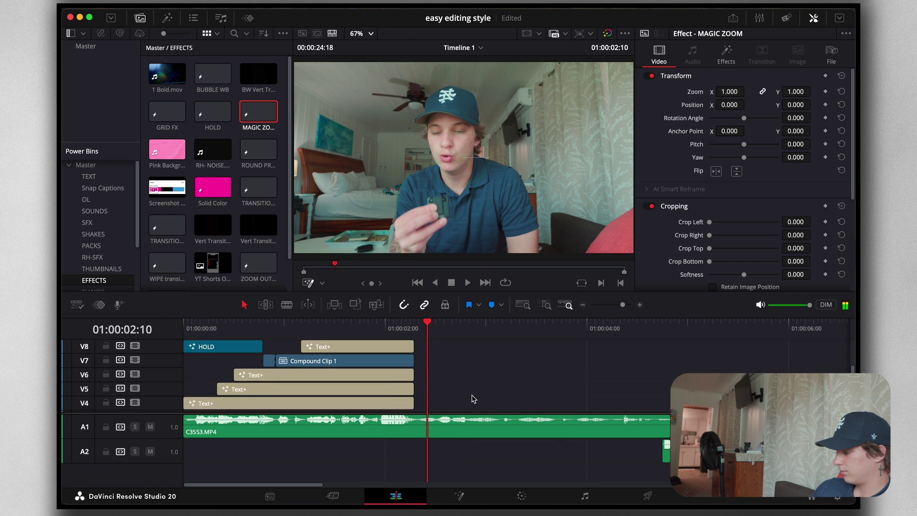
# Split the V11 speaker clip at 01:00:02:07 and move its remainder down to V2
pyautogui.click(414, 329)
pyautogui.scroll(-2, 432, 384)
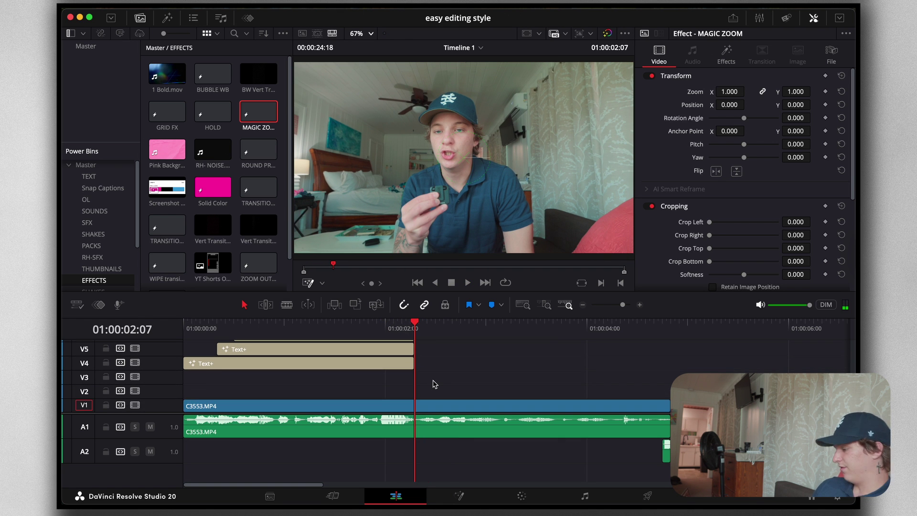
pyautogui.scroll(5, 434, 384)
pyautogui.click(436, 365)
pyautogui.press('super+b')
pyautogui.moveTo(435, 363); pyautogui.dragTo(435, 388)
pyautogui.scroll(-2, 435, 387)
pyautogui.scroll(-5, 436, 390)
pyautogui.moveTo(439, 346); pyautogui.dragTo(440, 381)
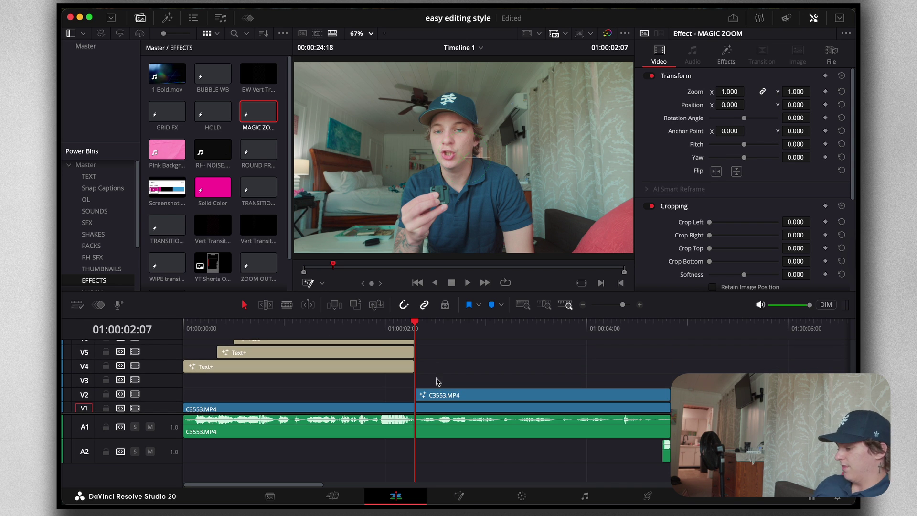
# Duplicate the "This" title on V4 to start at 01:00:02:07 and disable the MAGIC ZOOM effect
pyautogui.click(347, 368)
pyautogui.moveTo(334, 368); pyautogui.dragTo(571, 365)
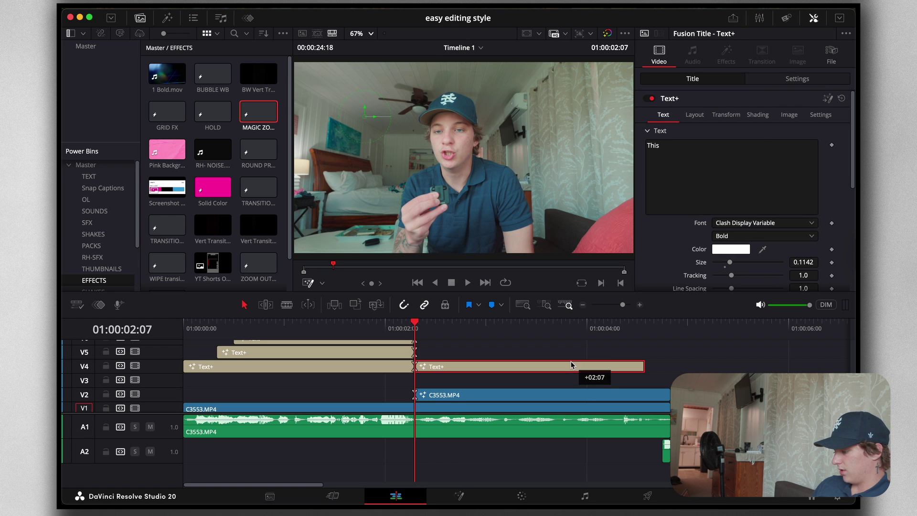
pyautogui.scroll(5, 493, 360)
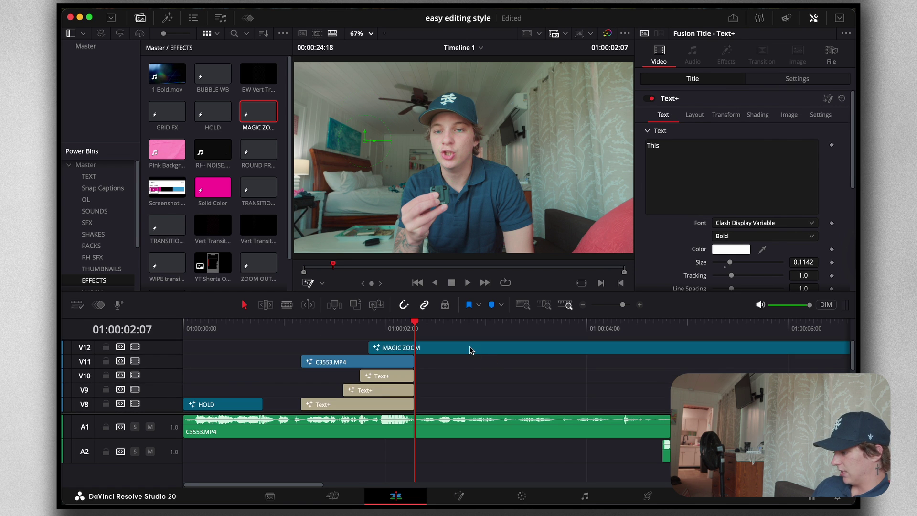
pyautogui.click(472, 348)
pyautogui.scroll(-5, 472, 377)
# Delete the Transform1 node from the duplicated title in Fusion and return to the Edit page
pyautogui.click(450, 367)
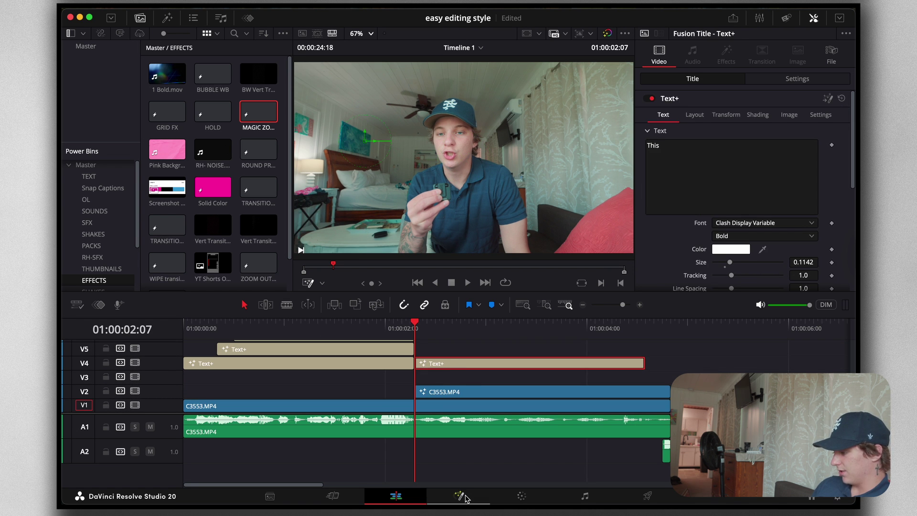
pyautogui.click(460, 497)
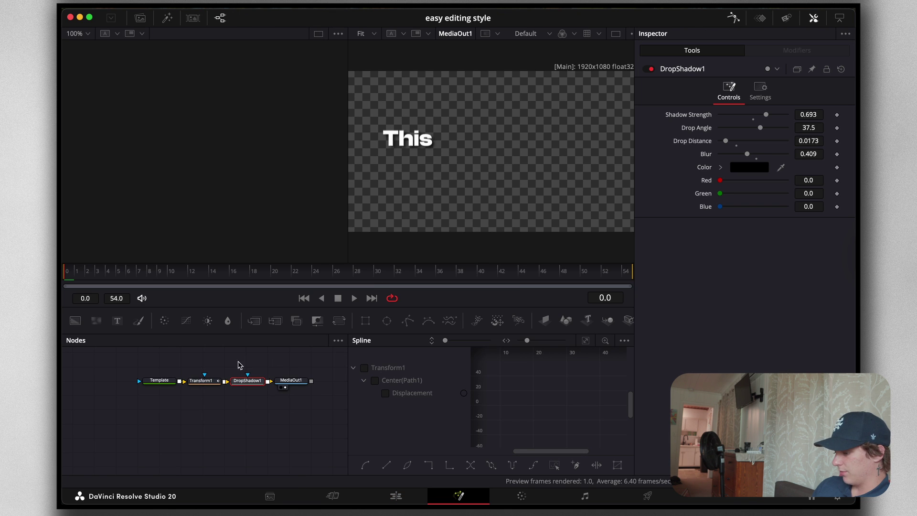
pyautogui.click(203, 407)
pyautogui.click(201, 381)
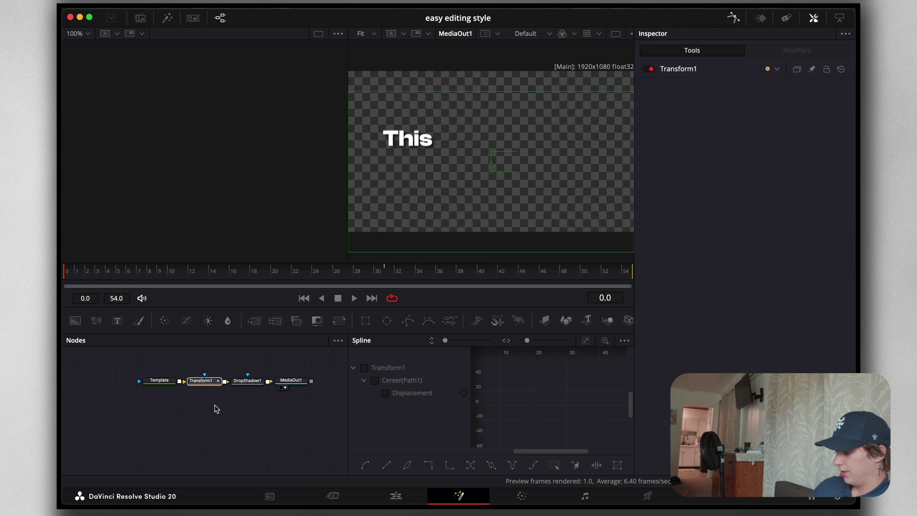
pyautogui.press('Delete')
pyautogui.click(396, 496)
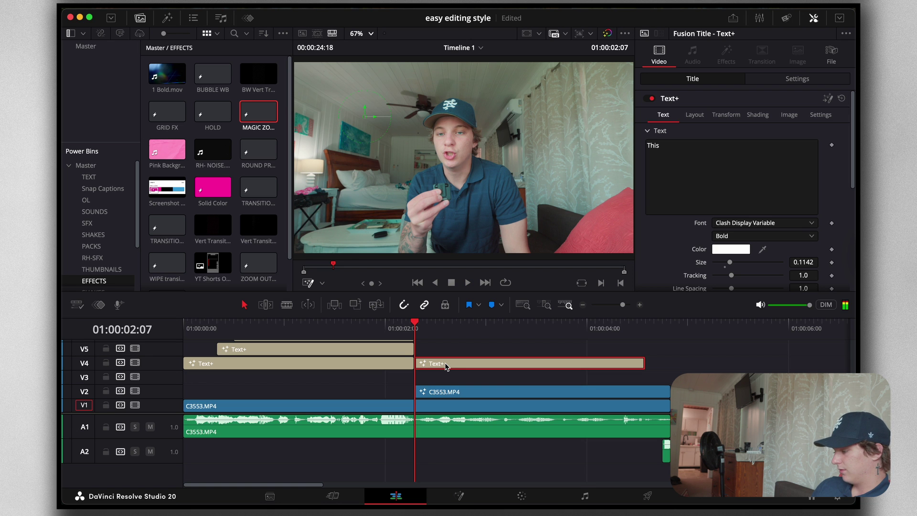
# Re-enable the MAGIC ZOOM effect on V12
pyautogui.click(457, 376)
pyautogui.moveTo(422, 334); pyautogui.dragTo(414, 326)
pyautogui.scroll(5, 449, 367)
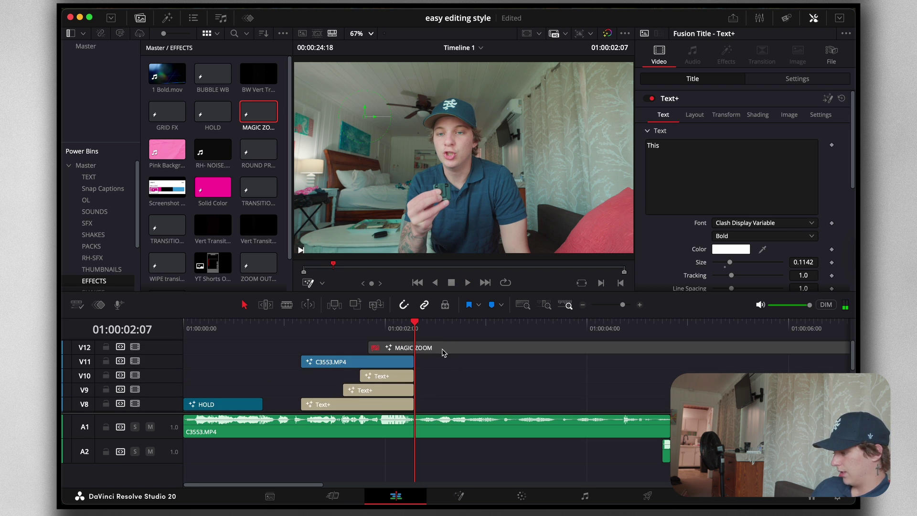
pyautogui.press('d')
# Move the duplicated "This" title from V4 up to V10, keeping its start at 01:00:02:07
pyautogui.scroll(-5, 446, 366)
pyautogui.moveTo(445, 365); pyautogui.dragTo(446, 350)
pyautogui.scroll(2, 446, 350)
pyautogui.scroll(2, 444, 370)
pyautogui.moveTo(445, 383); pyautogui.dragTo(442, 365)
pyautogui.scroll(1, 442, 368)
pyautogui.scroll(1, 441, 364)
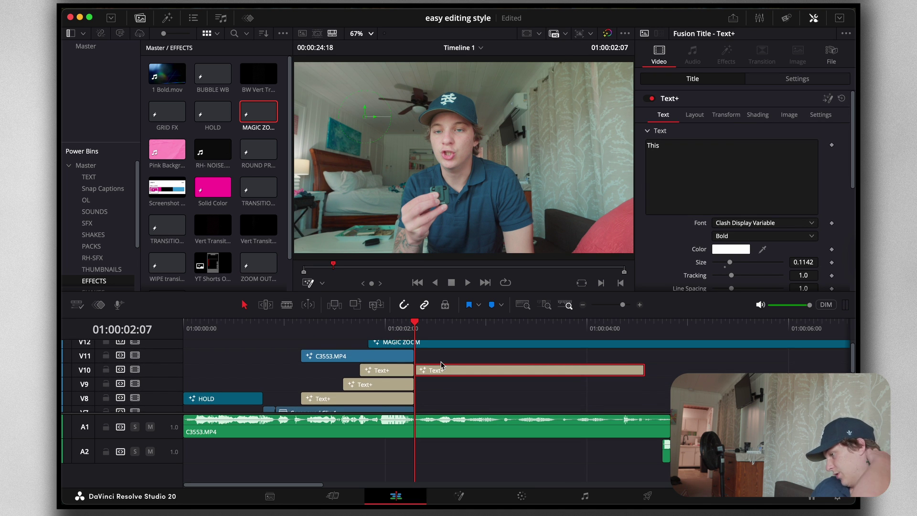
# Set the duplicated title's size to 0.0827 and its layout center to X 0.473, Y 0.401, and play it
pyautogui.click(460, 328)
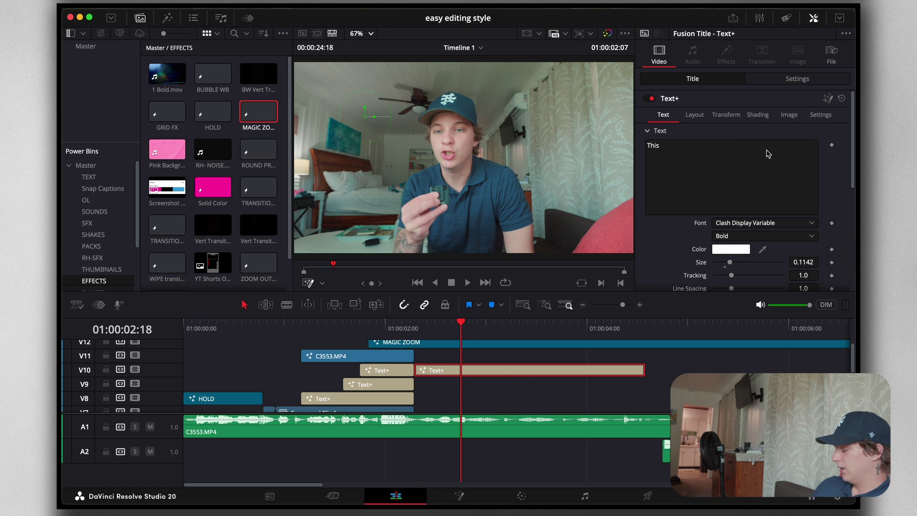
pyautogui.click(462, 337)
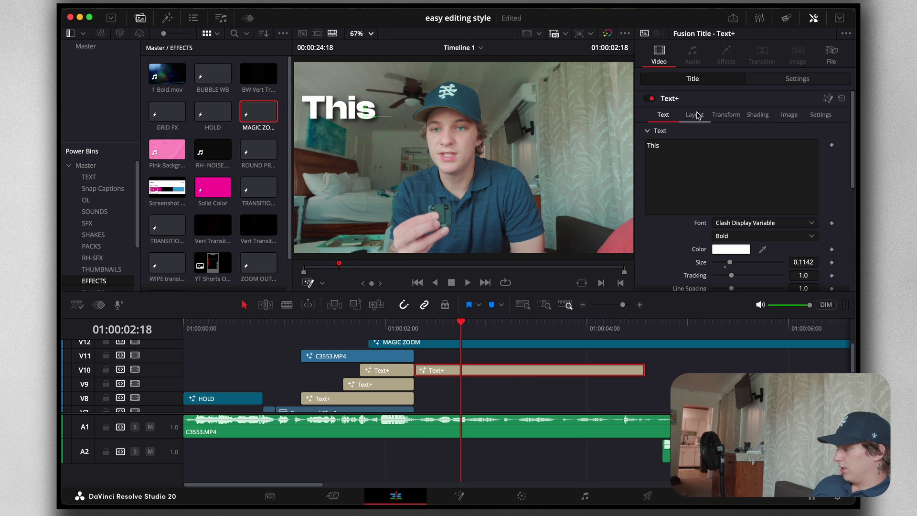
pyautogui.moveTo(732, 265); pyautogui.dragTo(728, 266)
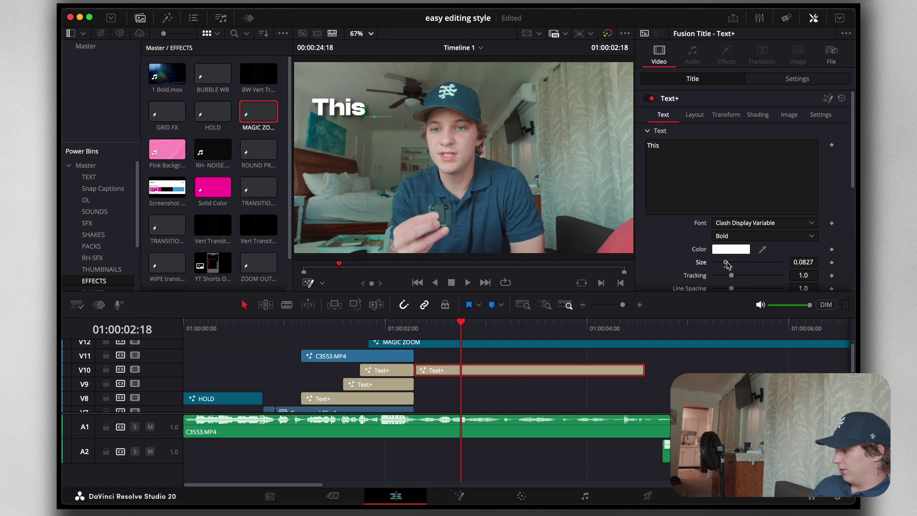
pyautogui.click(695, 114)
pyautogui.moveTo(809, 158); pyautogui.dragTo(816, 159)
pyautogui.moveTo(734, 157); pyautogui.dragTo(733, 157)
pyautogui.moveTo(807, 159); pyautogui.dragTo(804, 159)
pyautogui.click(404, 327)
pyautogui.press('space')
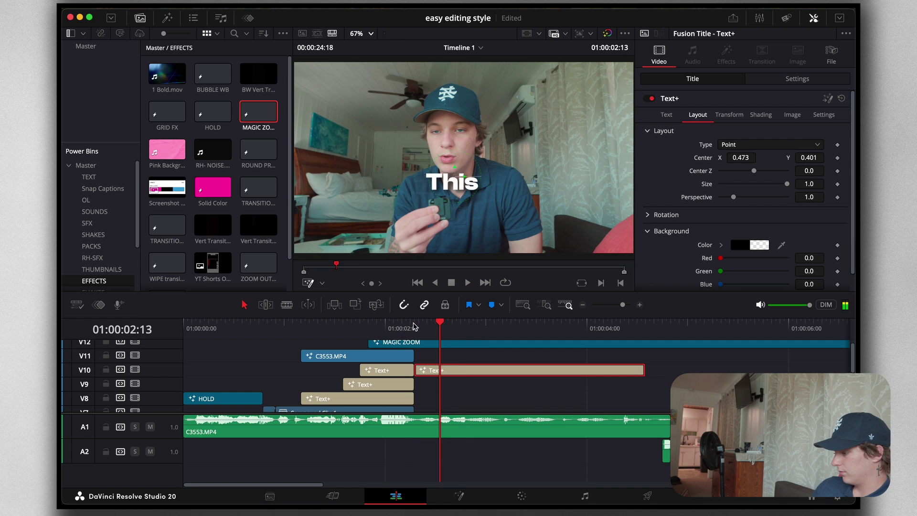
# Change the duplicated V10 title's text to "You" and split it at 01:00:02:14
pyautogui.click(415, 338)
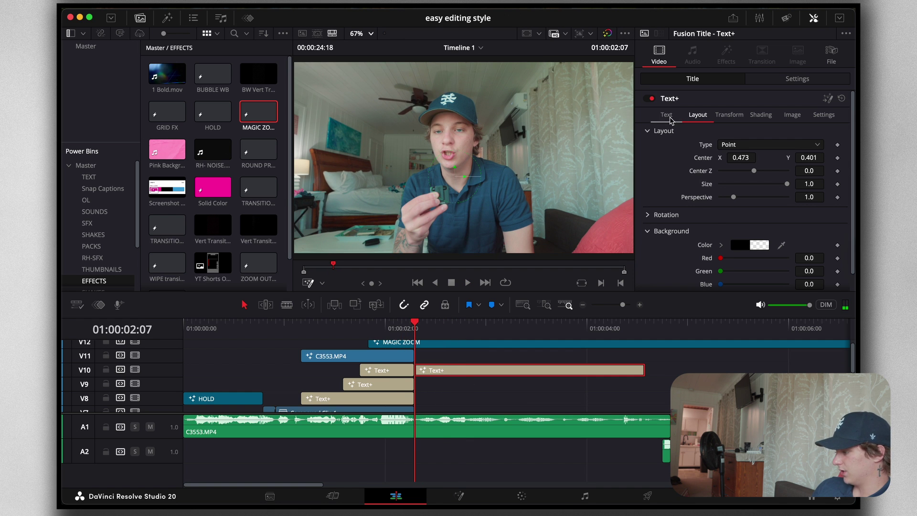
pyautogui.click(667, 115)
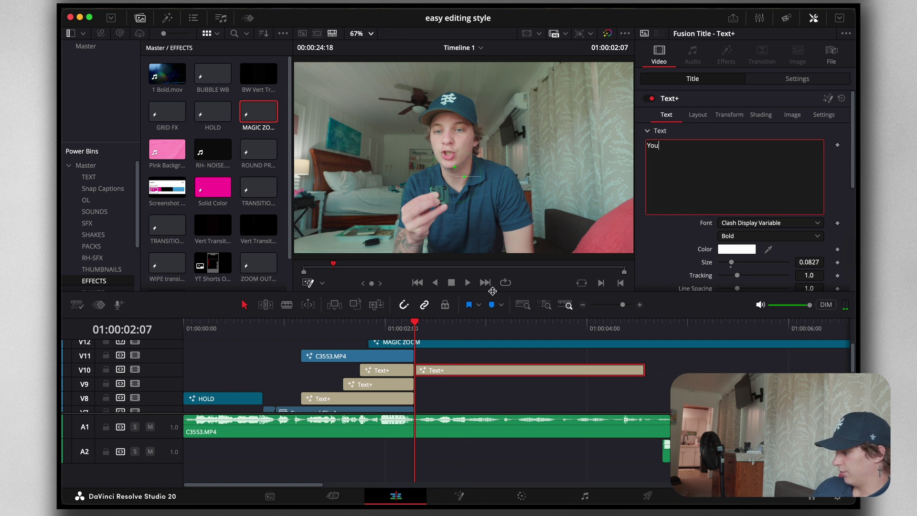
pyautogui.click(438, 372)
pyautogui.press('Right')
pyautogui.press('Right')
pyautogui.press('Right')
pyautogui.press('Right')
pyautogui.press('Right')
pyautogui.press('Right')
pyautogui.press('Right')
pyautogui.press('super+b')
# Change the text after the 01:00:02:14 cut to "will" and split that title at 01:00:02:17
pyautogui.click(456, 373)
pyautogui.write('w')
pyautogui.press('BackSpace')
pyautogui.write('will')
pyautogui.click(497, 368)
pyautogui.press('Right')
pyautogui.press('Right')
pyautogui.press('Right')
pyautogui.press('super+b')
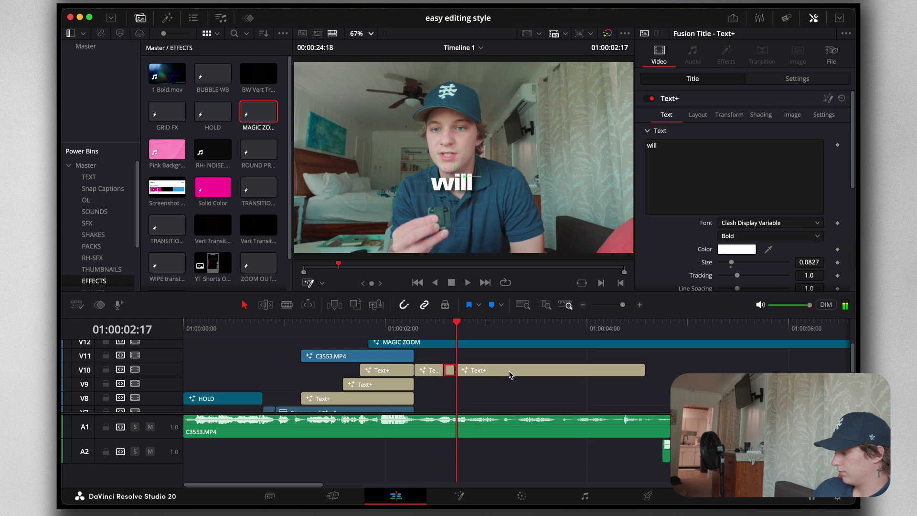
# Change the title after 01:00:02:17 to "see", disable MAGIC ZOOM and play the captions
pyautogui.click(749, 141)
pyautogui.write('see')
pyautogui.click(495, 381)
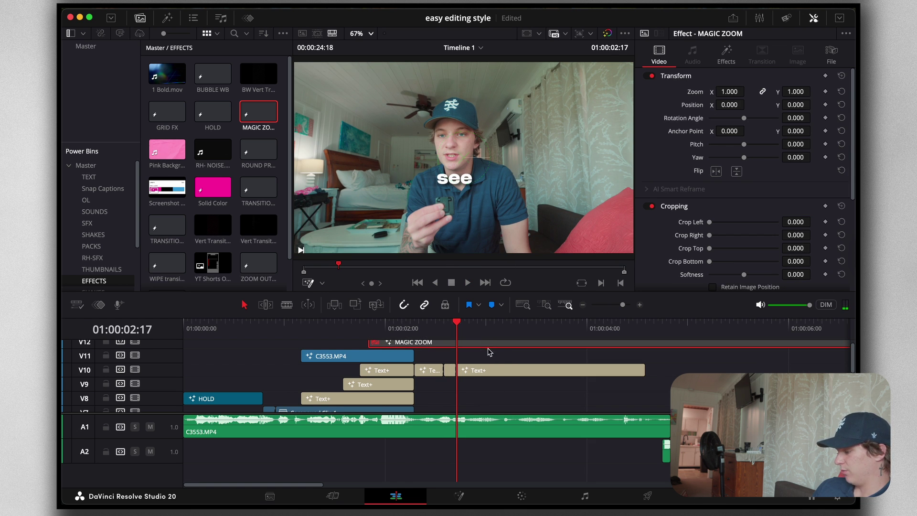
pyautogui.press('space')
pyautogui.click(499, 373)
pyautogui.click(444, 327)
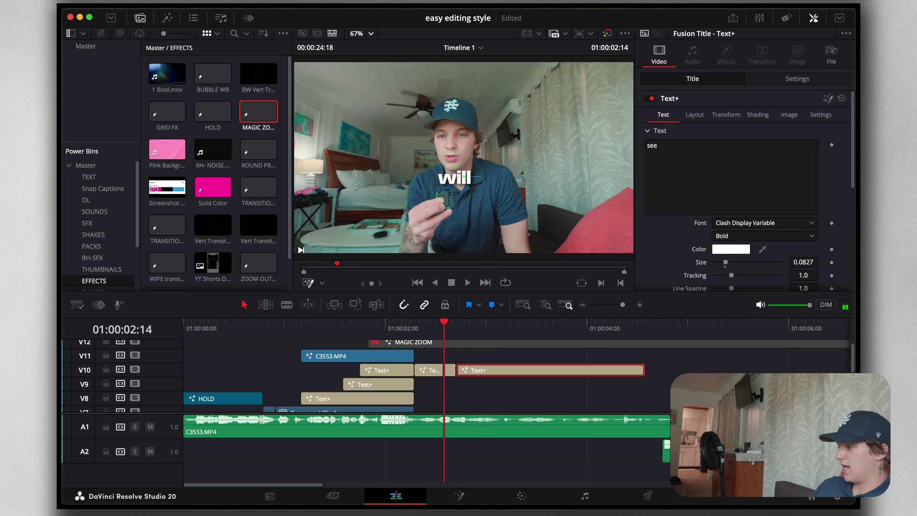
# Set the timeline playback resolution to Quarter and play the word captions from about 01:00:02:05
pyautogui.click(347, 5)
pyautogui.moveTo(367, 47)
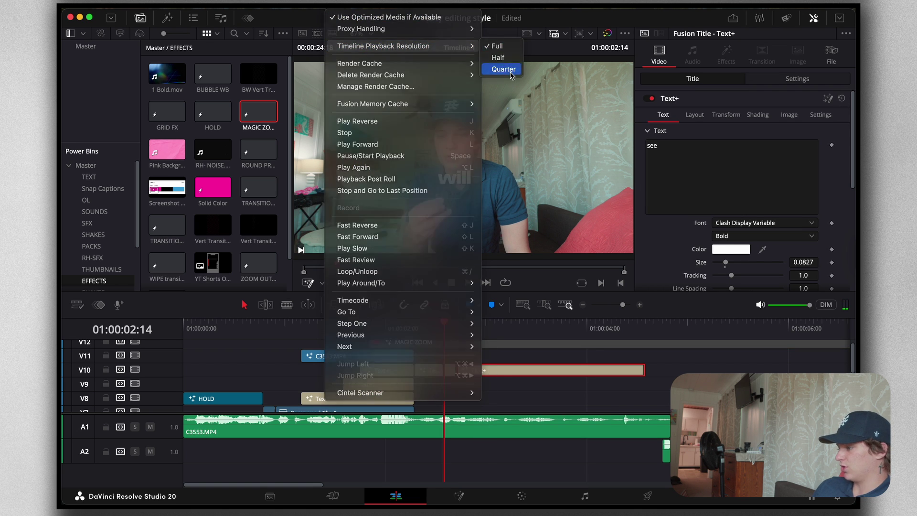
pyautogui.click(509, 72)
pyautogui.scroll(1, 456, 184)
pyautogui.click(406, 330)
pyautogui.press('space')
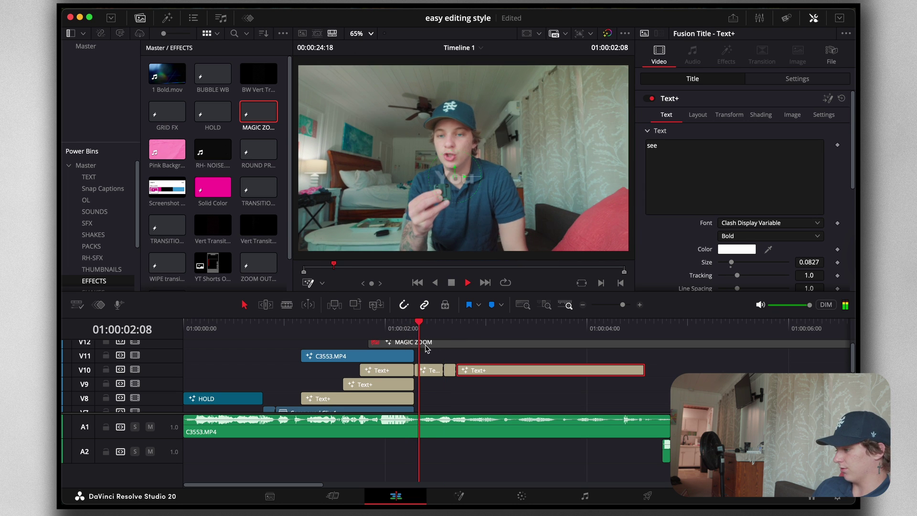
pyautogui.press('space')
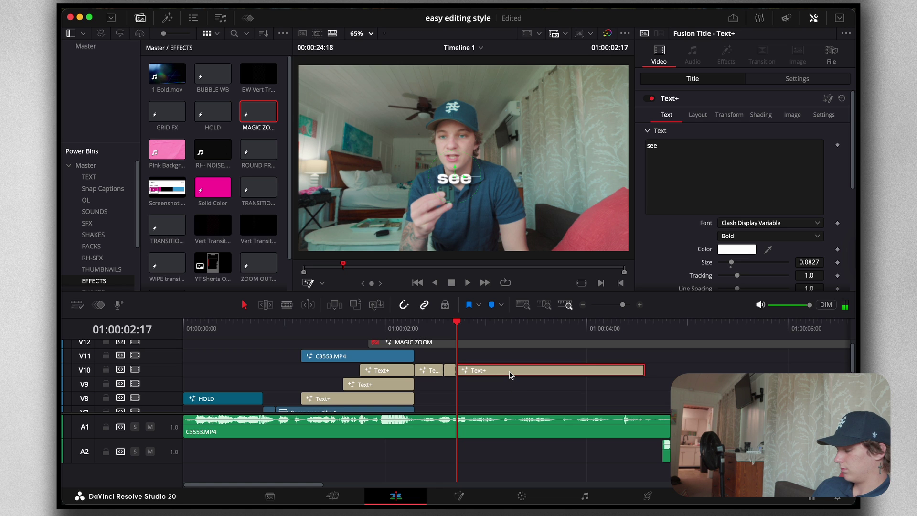
# Split the "see" title at 01:00:02:23 and change the text of the remaining part to "in"
pyautogui.press('Right')
pyautogui.press('Right')
pyautogui.press('Right')
pyautogui.press('Right')
pyautogui.press('Right')
pyautogui.press('Right')
pyautogui.press('super+b')
pyautogui.doubleClick(726, 166)
pyautogui.write('in')
# Split the "in" title on V10 at 01:00:03:04
pyautogui.click(514, 376)
pyautogui.press('Right')
pyautogui.press('Right')
pyautogui.press('Right')
pyautogui.press('Right')
pyautogui.press('Right')
pyautogui.press('super+b')
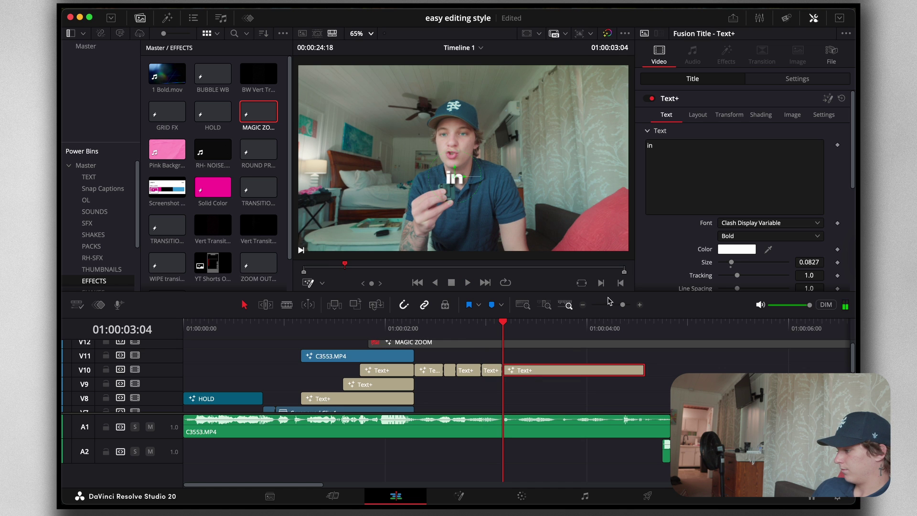
# Delete the leftover "in" title piece after 01:00:03:04 on V10
pyautogui.press('BackSpace')
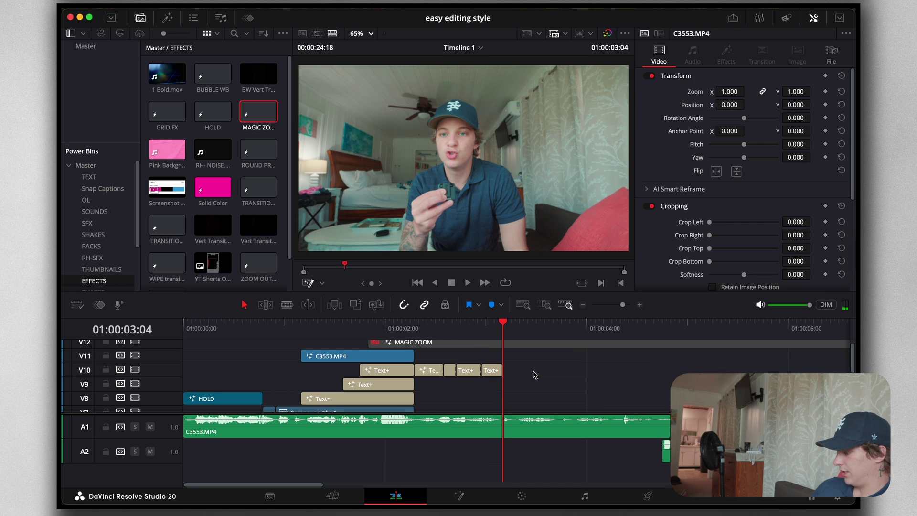
pyautogui.scroll(-4, 535, 387)
pyautogui.scroll(4, 535, 394)
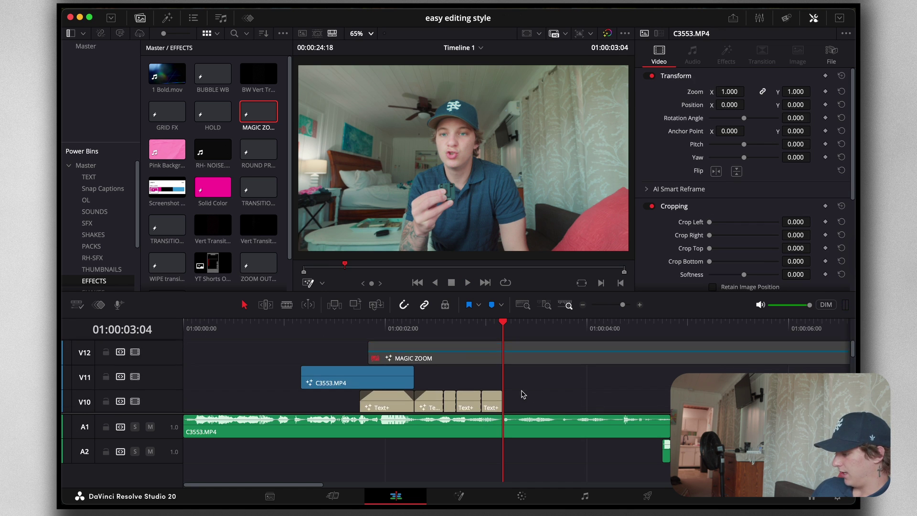
pyautogui.moveTo(501, 395); pyautogui.dragTo(492, 396)
# Copy the earlier large title on V9 to 01:00:03:04 and change its text to "2025"
pyautogui.scroll(-4, 514, 395)
pyautogui.moveTo(385, 388); pyautogui.dragTo(559, 394)
pyautogui.click(707, 153)
pyautogui.hotkey('ctrl', 'a')
pyautogui.write('2025')
# Extend the "2025" title on V9 to the cut at 01:00:04:20
pyautogui.moveTo(351, 390); pyautogui.dragTo(674, 389)
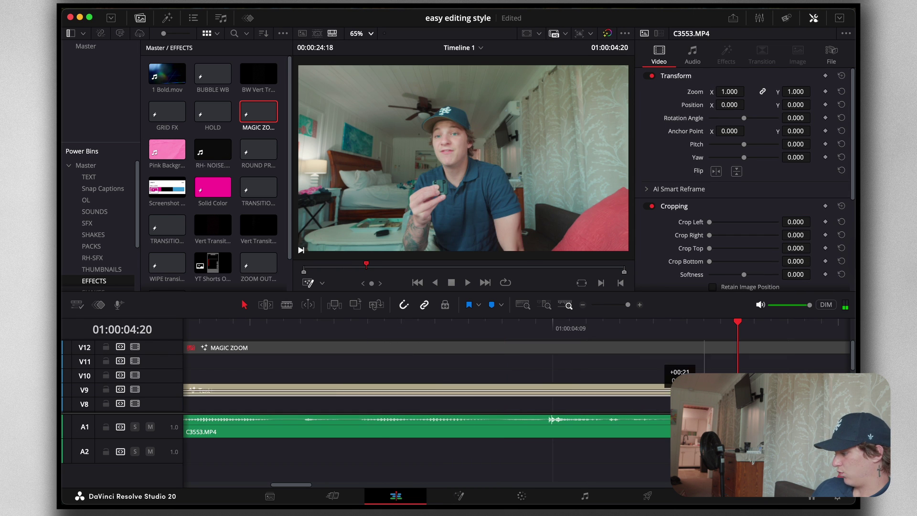
pyautogui.click(583, 305)
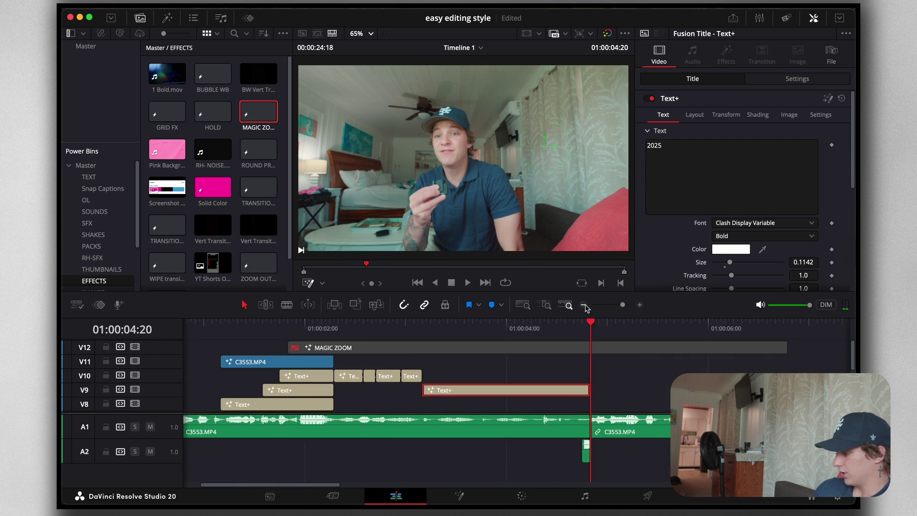
pyautogui.click(420, 324)
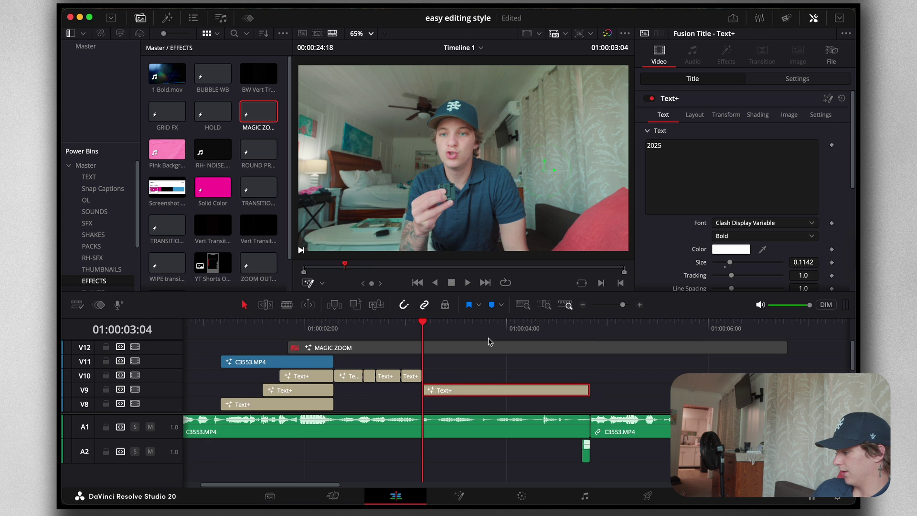
# Position the "2025" title over the speaker's chest at X 0.49, Y 0.381 and play it from 01:00:03:04
pyautogui.click(494, 322)
pyautogui.click(695, 114)
pyautogui.moveTo(740, 157); pyautogui.dragTo(698, 158)
pyautogui.moveTo(813, 157); pyautogui.dragTo(724, 158)
pyautogui.moveTo(786, 157); pyautogui.dragTo(815, 160)
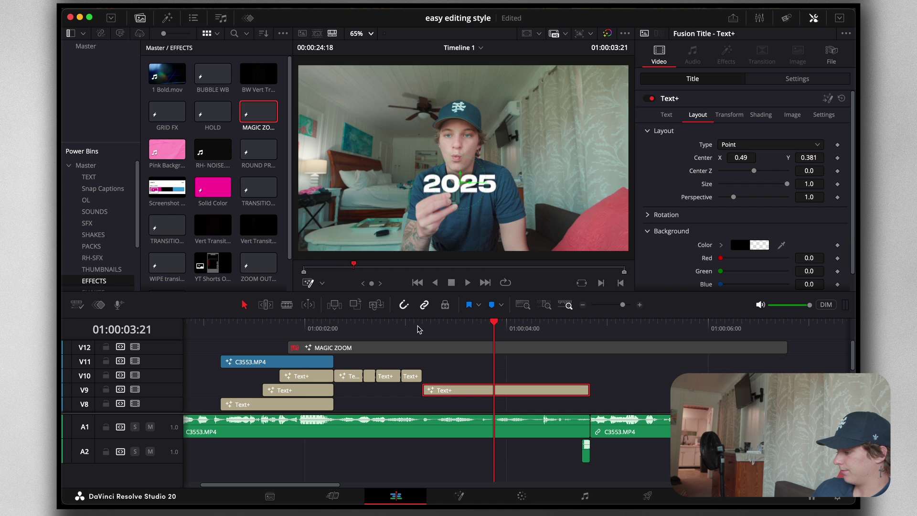
pyautogui.click(422, 328)
pyautogui.press('space')
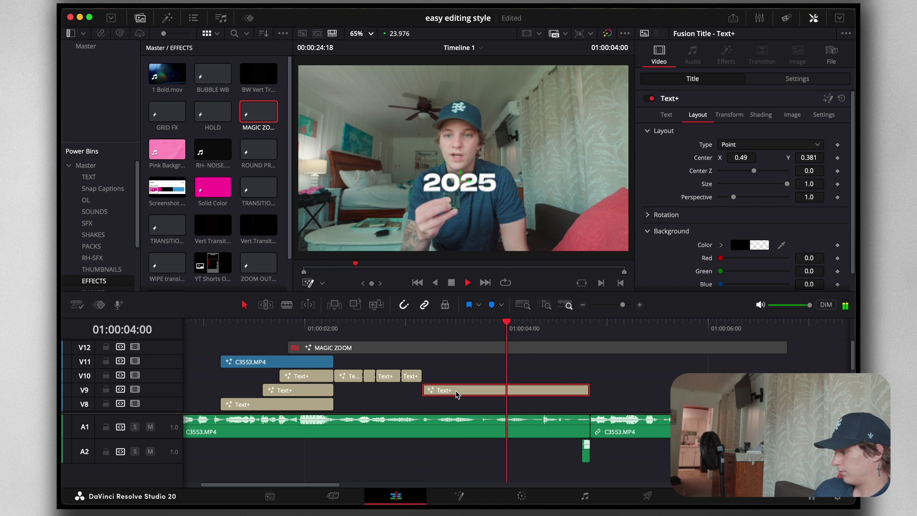
pyautogui.press('space')
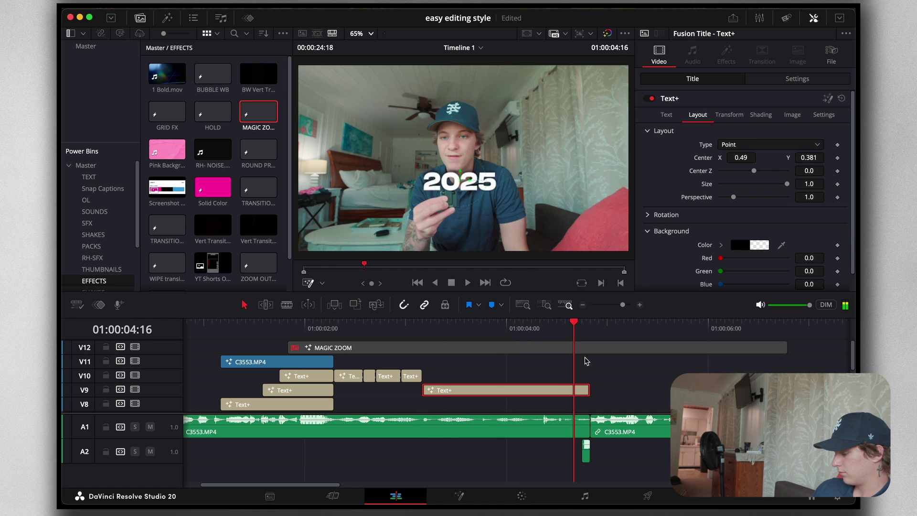
# Enable MAGIC ZOOM on V12, split it at 01:00:05:00 and delete the part after the split
pyautogui.click(587, 353)
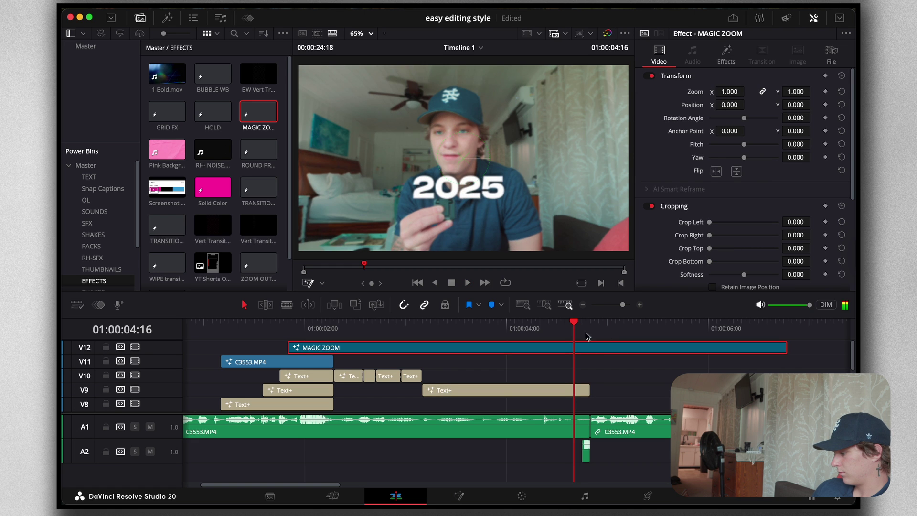
pyautogui.press('space')
pyautogui.press('super+b')
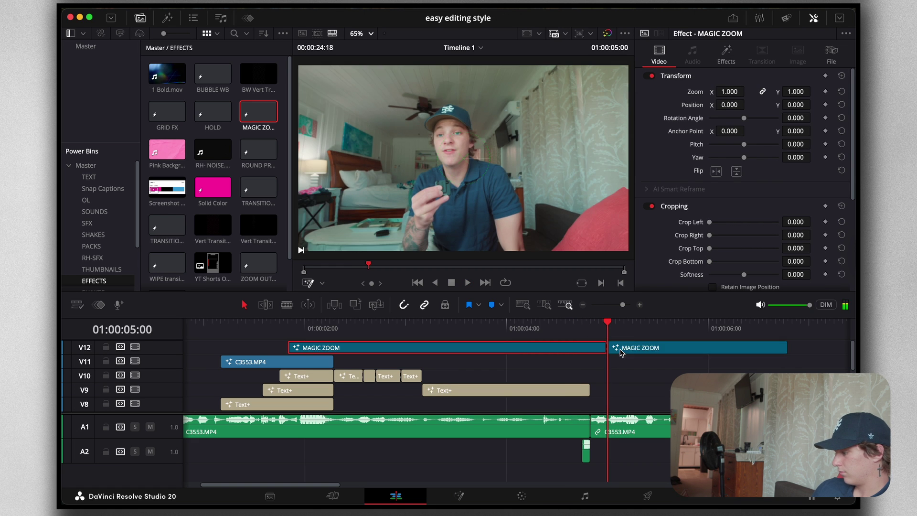
pyautogui.click(620, 352)
pyautogui.press('Delete')
# Play the edit from about 01:00:04:18 past the end of MAGIC ZOOM
pyautogui.click(580, 331)
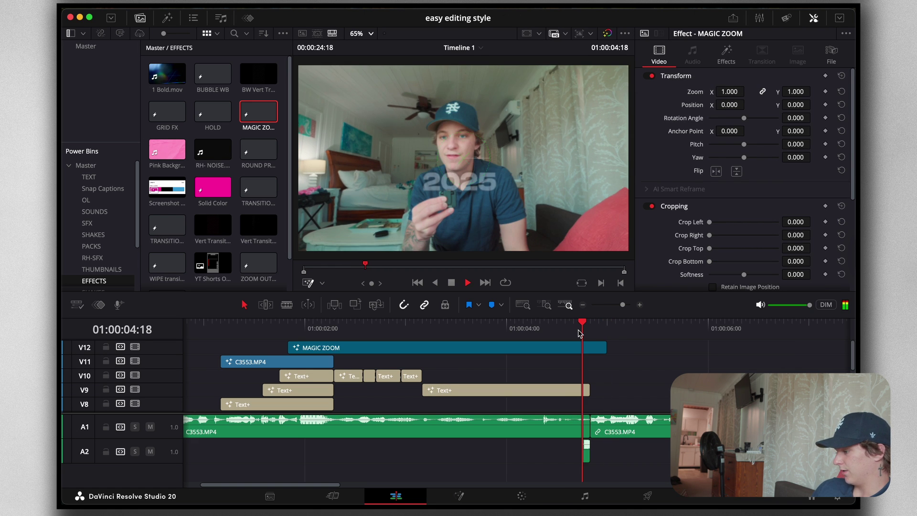
pyautogui.click(582, 305)
pyautogui.click(582, 305)
pyautogui.press('space')
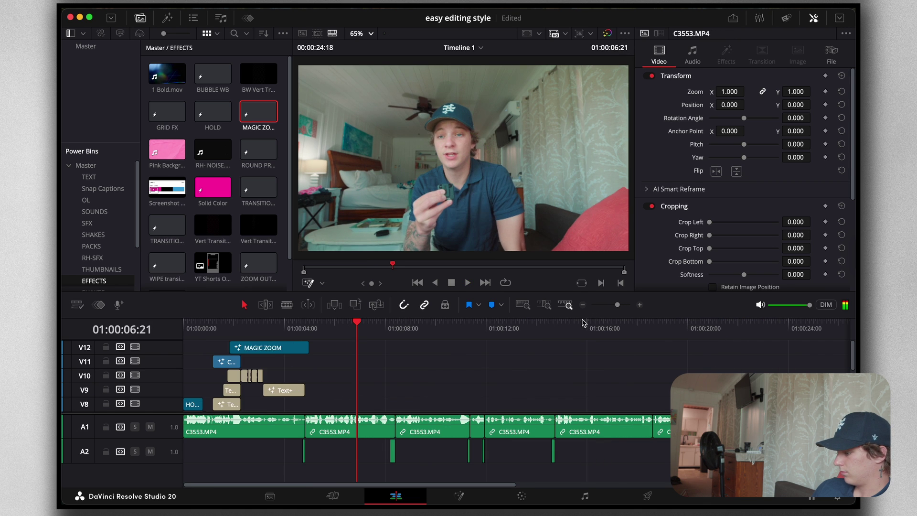
pyautogui.scroll(-5, 351, 378)
pyautogui.press('space')
# Save the project and play the edit from the beginning
pyautogui.moveTo(311, 329); pyautogui.dragTo(101, 342)
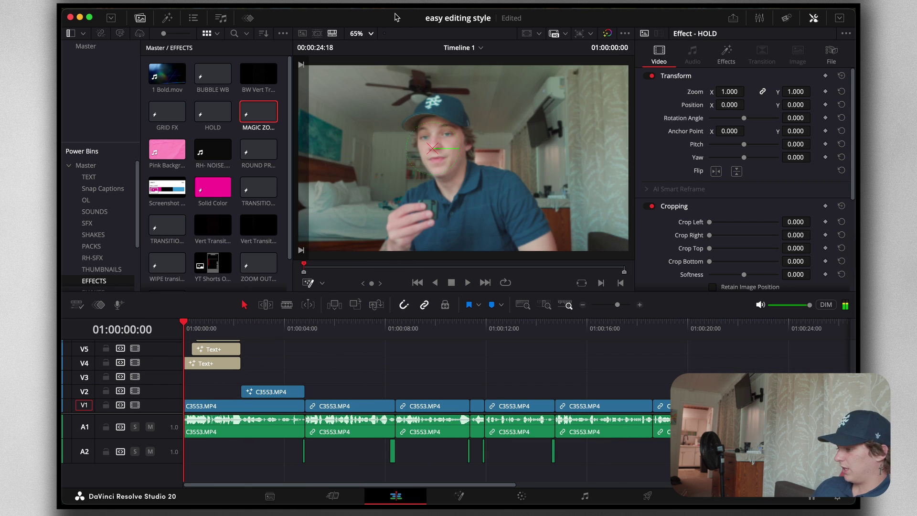
pyautogui.press('super+s')
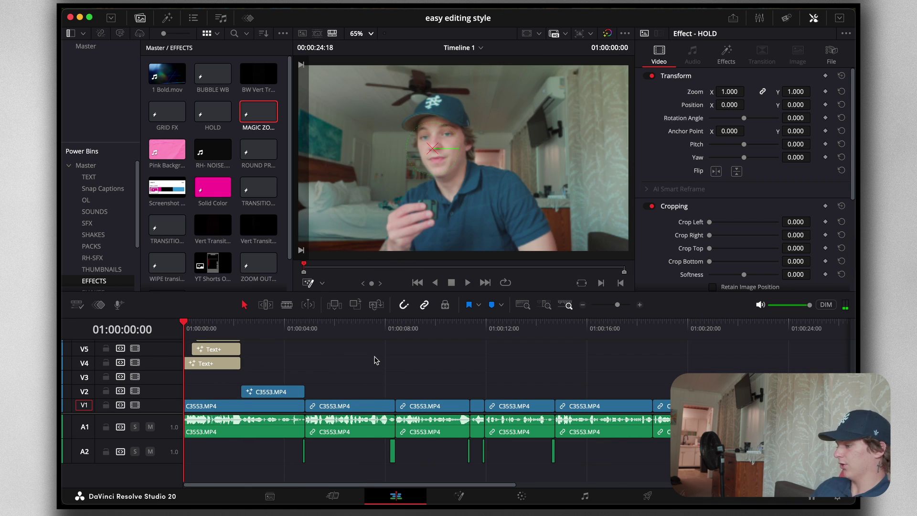
pyautogui.press('space')
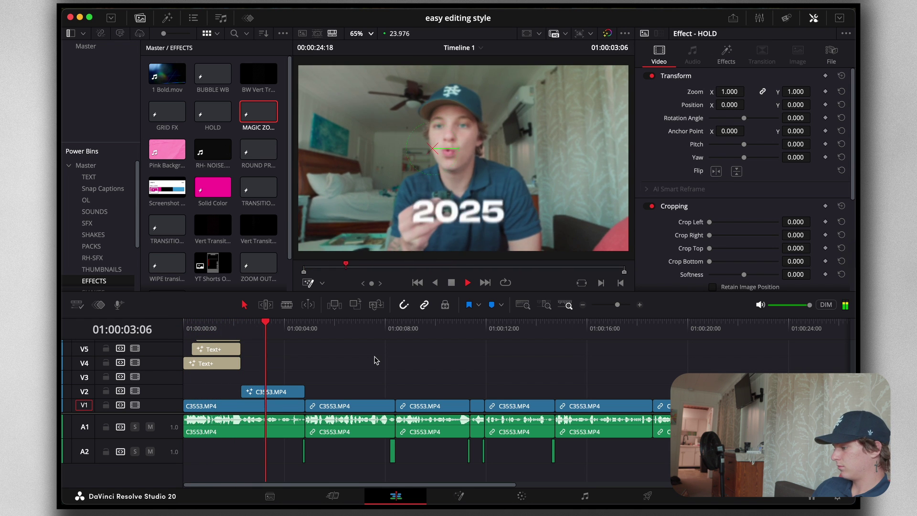
pyautogui.press('space')
# Add RH-RISER.wav from the RH-SFX bin to A3 so that it ends at the cut at 01:00:04:20
pyautogui.click(302, 329)
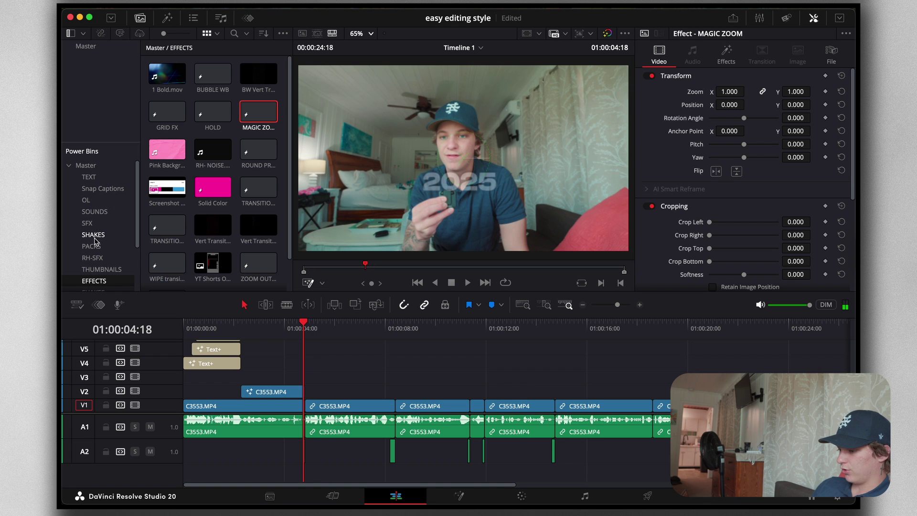
pyautogui.click(93, 258)
pyautogui.click(218, 70)
pyautogui.scroll(-1, 213, 191)
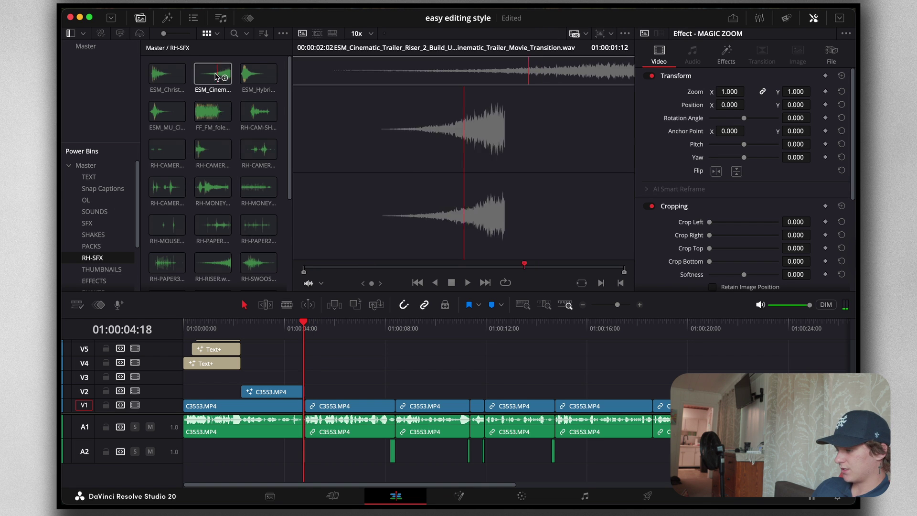
pyautogui.moveTo(213, 244); pyautogui.dragTo(270, 466)
pyautogui.click(640, 305)
pyautogui.click(639, 305)
pyautogui.moveTo(554, 473); pyautogui.dragTo(548, 474)
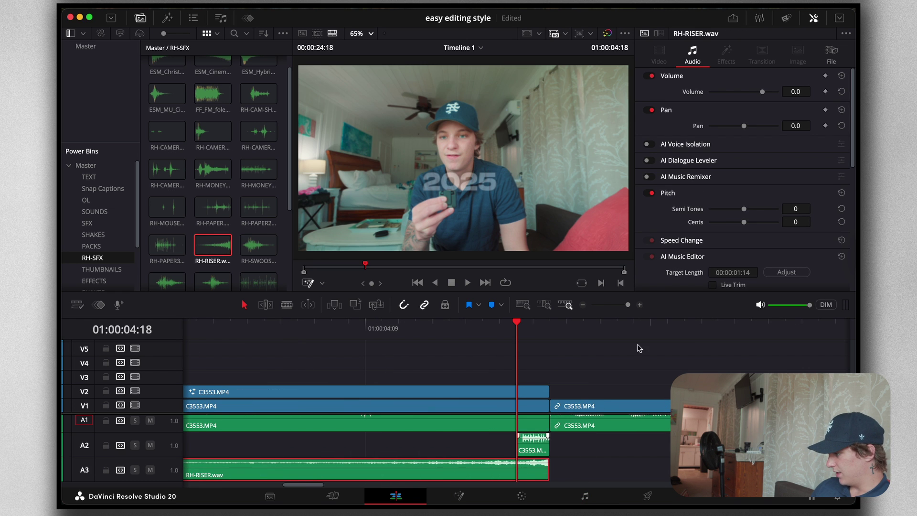
# Lower the RH-RISER.wav volume to -13.0 and play the riser into the cut
pyautogui.moveTo(801, 101)
pyautogui.mouseDown()
pyautogui.moveTo(813, 90)
pyautogui.moveTo(798, 93)
pyautogui.mouseUp()
pyautogui.click(398, 335)
pyautogui.press('space')
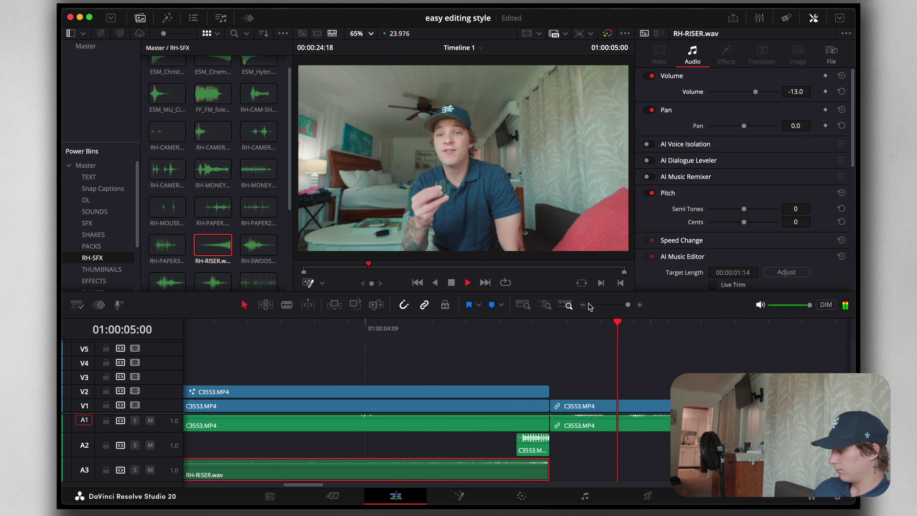
pyautogui.click(582, 305)
pyautogui.click(583, 304)
pyautogui.click(529, 328)
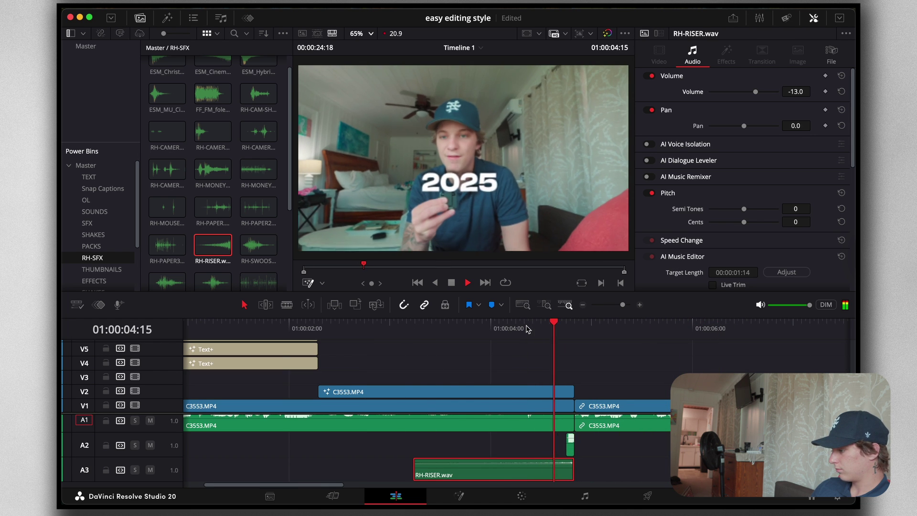
pyautogui.press('space')
# Try Vert Transition 2.mov from the EFFECTS bin on V3 over the cut, starting at 01:00:04:17
pyautogui.click(577, 328)
pyautogui.scroll(-3, 97, 239)
pyautogui.scroll(-3, 97, 239)
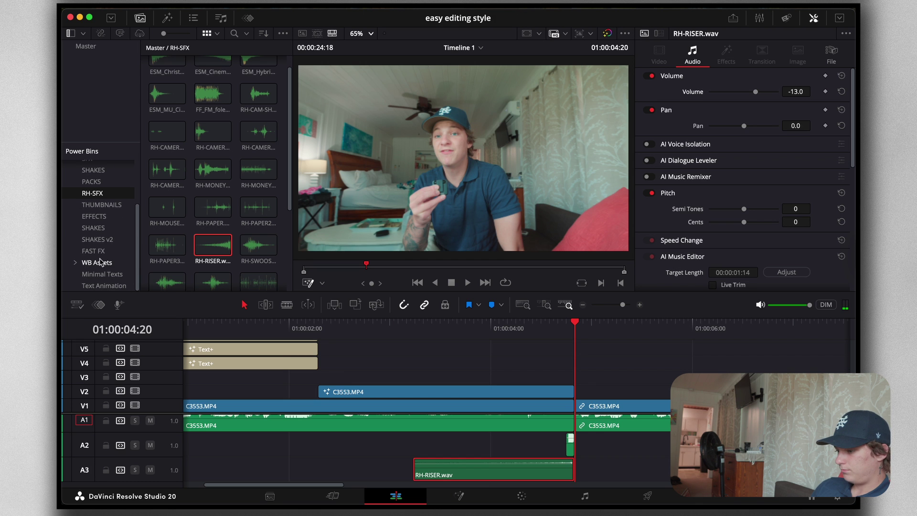
pyautogui.click(94, 216)
pyautogui.moveTo(258, 206); pyautogui.dragTo(578, 377)
pyautogui.click(582, 382)
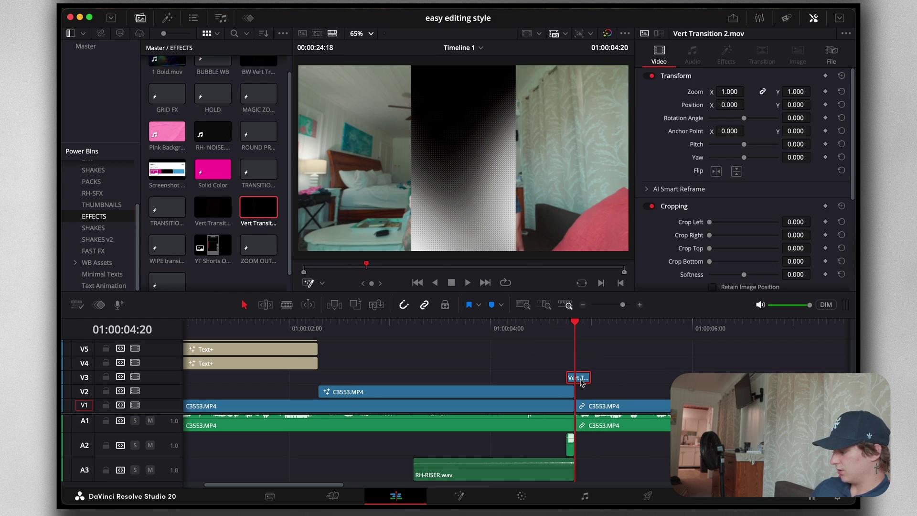
pyautogui.press('Left')
pyautogui.press('Left')
pyautogui.press('Left')
pyautogui.moveTo(583, 382); pyautogui.dragTo(578, 382)
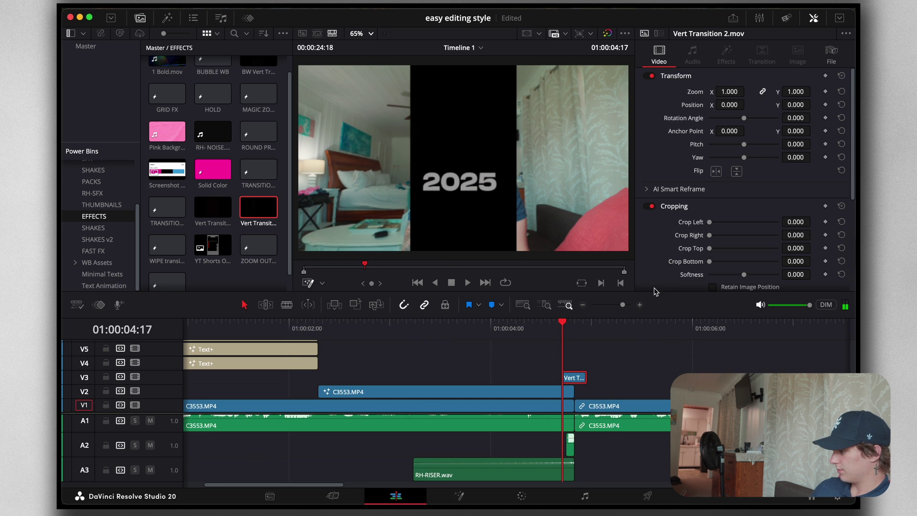
# Try rotating Vert Transition 2.mov by 90 degrees, enlarging it and changing its composite mode
pyautogui.doubleClick(795, 118)
pyautogui.write('90')
pyautogui.press('Return')
pyautogui.moveTo(733, 96); pyautogui.dragTo(754, 96)
pyautogui.scroll(-2, 730, 114)
pyautogui.scroll(-3, 729, 115)
pyautogui.click(730, 186)
pyautogui.click(728, 213)
# Place Vert Transition 1.mov on V3 across the cut at 01:00:04:20, rotated 90 degrees and enlarged to fill the frame
pyautogui.moveTo(565, 337)
pyautogui.mouseDown()
pyautogui.moveTo(538, 330)
pyautogui.moveTo(617, 329)
pyautogui.moveTo(572, 329)
pyautogui.mouseUp()
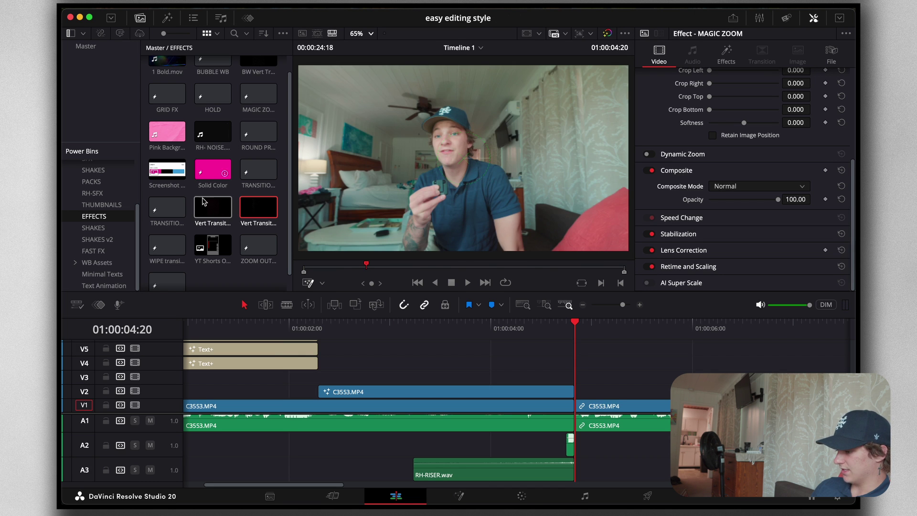
pyautogui.moveTo(223, 207); pyautogui.dragTo(557, 378)
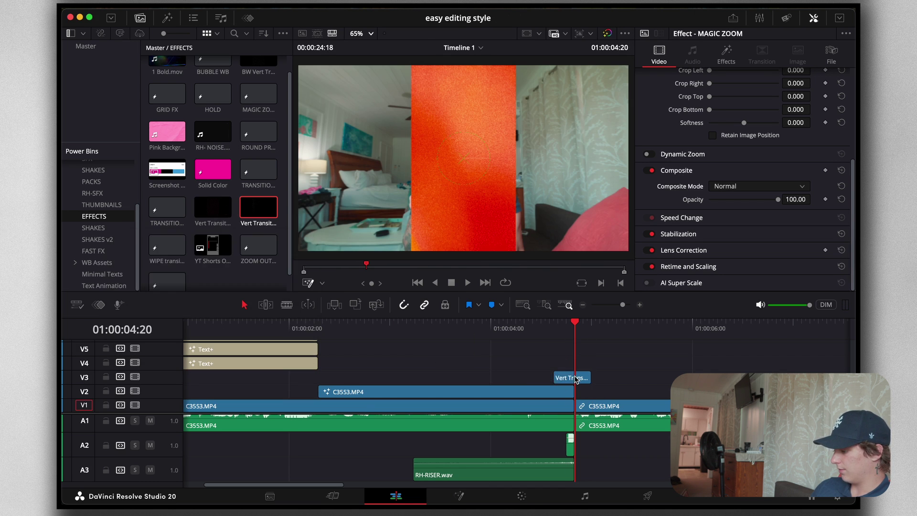
pyautogui.scroll(5, 801, 125)
pyautogui.click(795, 117)
pyautogui.write('90')
pyautogui.press('Return')
pyautogui.moveTo(732, 93); pyautogui.dragTo(759, 91)
# Set the composite mode of Vert Transition 1.mov to Add and play through the transition
pyautogui.scroll(-5, 731, 94)
pyautogui.click(745, 186)
pyautogui.click(731, 203)
pyautogui.click(536, 329)
pyautogui.press('space')
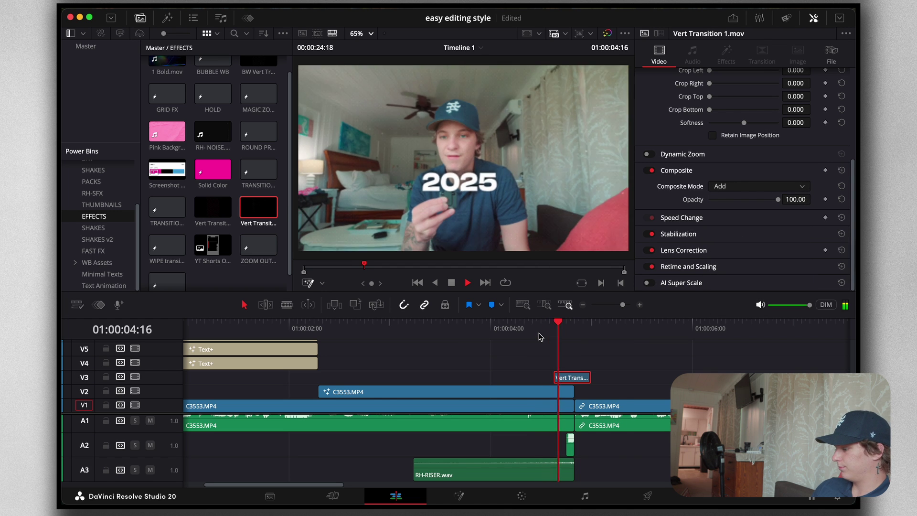
# Add RH-CAMERA4.wav from the RH-SFX bin to A4, centred on the cut at 01:00:04:20
pyautogui.click(574, 326)
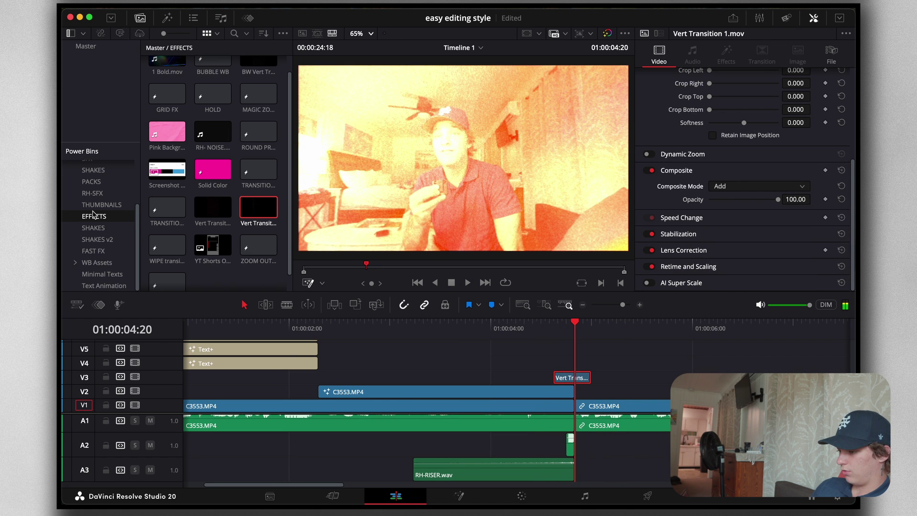
pyautogui.scroll(1, 94, 215)
pyautogui.click(92, 204)
pyautogui.moveTo(166, 171); pyautogui.dragTo(574, 479)
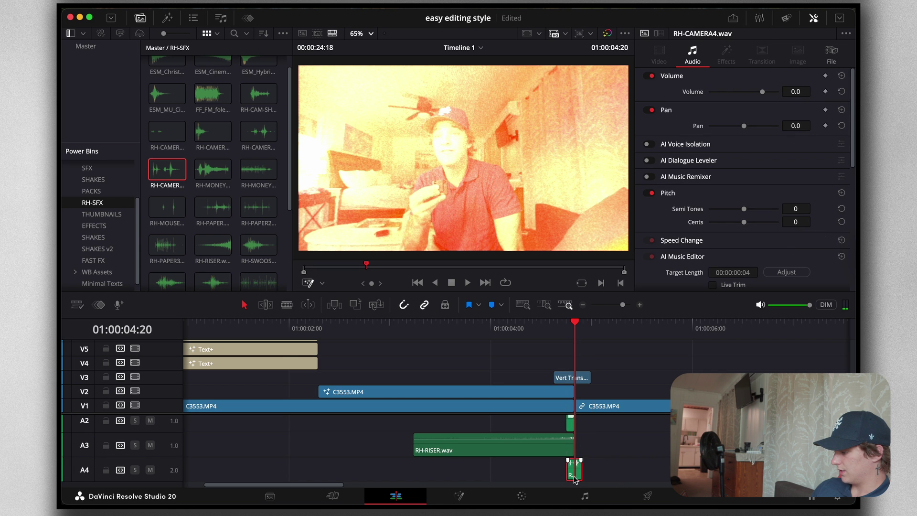
pyautogui.click(640, 305)
pyautogui.click(640, 305)
# Lower the RH-CAMERA4.wav volume to -17.0 and play through the transition
pyautogui.moveTo(801, 92); pyautogui.dragTo(788, 91)
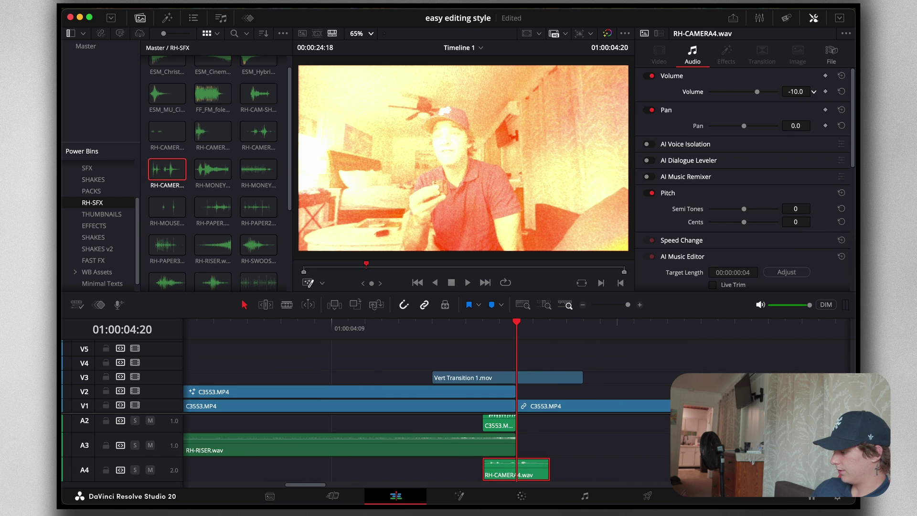
pyautogui.click(382, 324)
pyautogui.press('space')
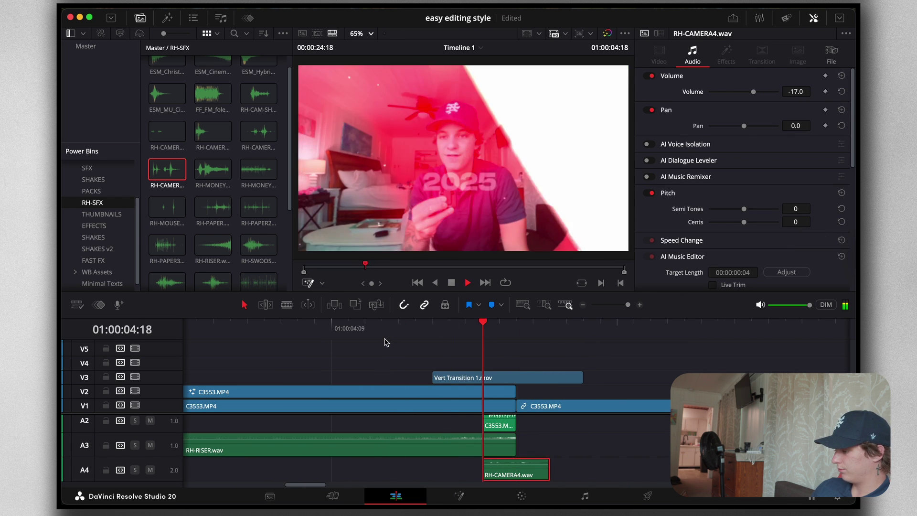
pyautogui.scroll(-10, 371, 352)
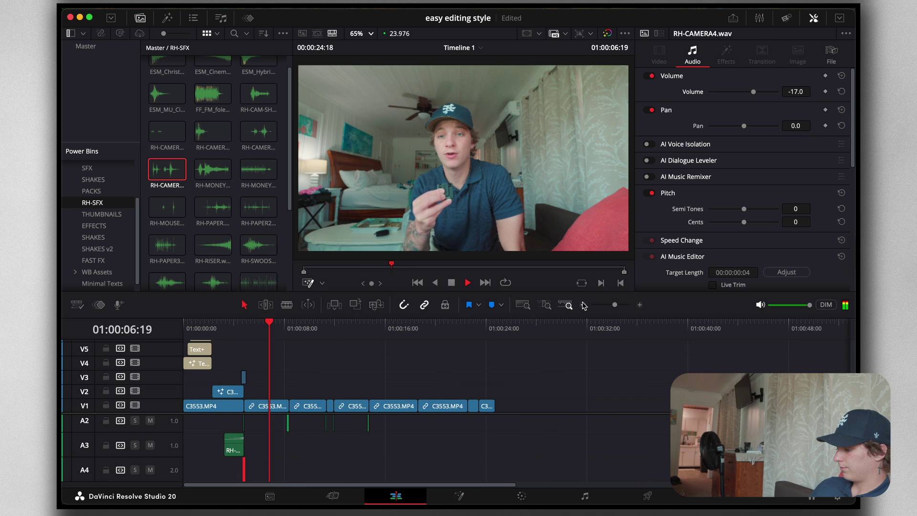
pyautogui.press('space')
# Play the edit from the beginning to review the titles, transition and sound effects
pyautogui.click(357, 368)
pyautogui.rightClick(356, 368)
pyautogui.click(252, 392)
pyautogui.moveTo(228, 335); pyautogui.dragTo(74, 349)
pyautogui.press('space')
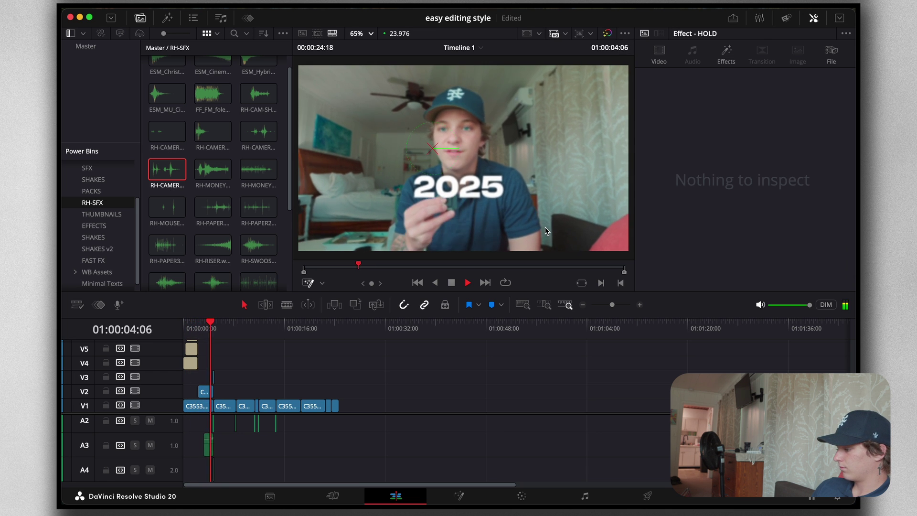
pyautogui.click(640, 304)
pyautogui.click(640, 304)
pyautogui.press('space')
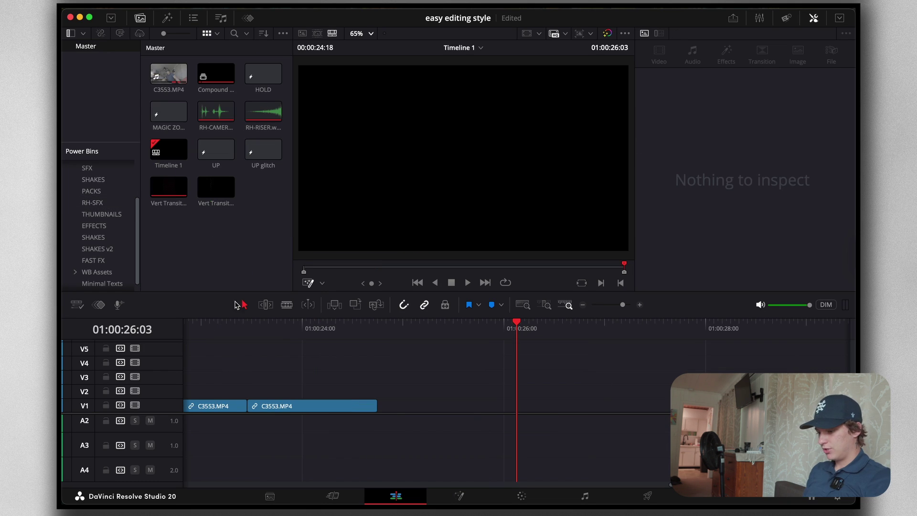
# Add a Text+ title to V1 at 01:00:26:03, in the empty space after the last clip
pyautogui.click(167, 18)
pyautogui.click(90, 90)
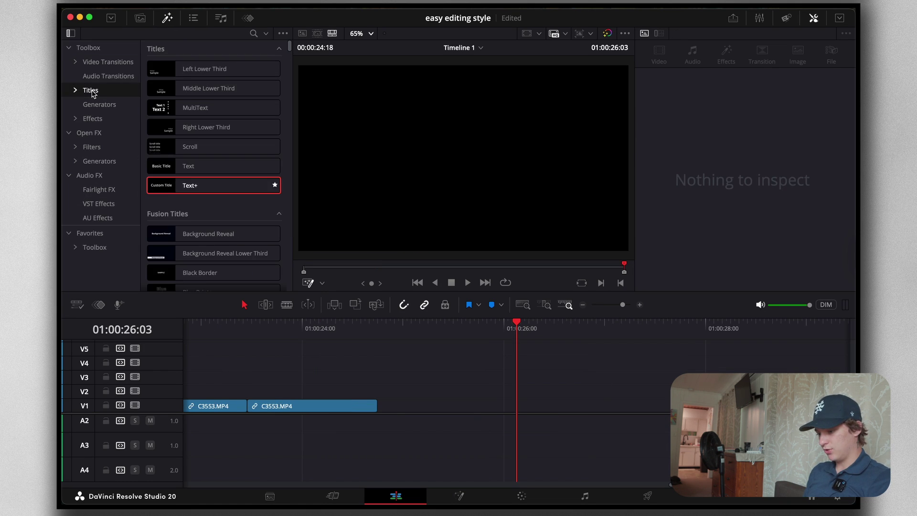
pyautogui.moveTo(175, 186); pyautogui.dragTo(525, 412)
# Set the title's font to Clash Display Variable in Bold
pyautogui.click(739, 225)
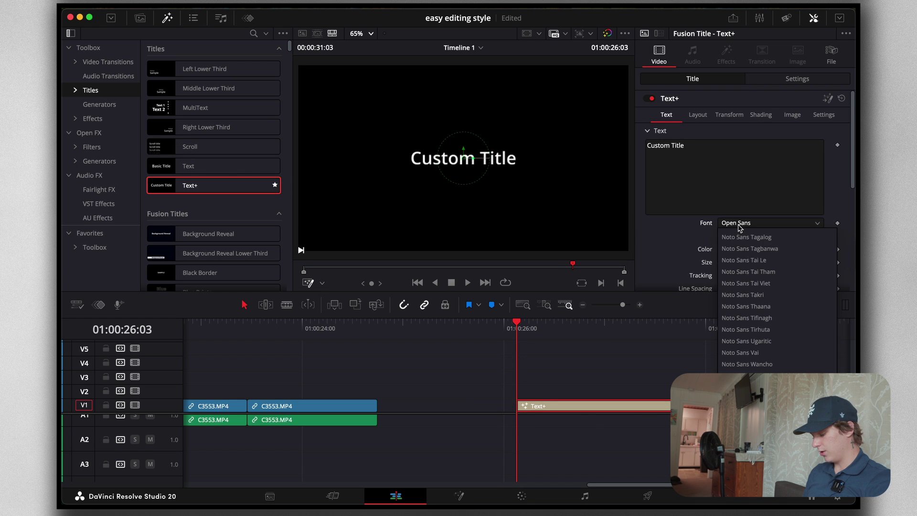
pyautogui.write('clash')
pyautogui.press('Down')
pyautogui.press('Return')
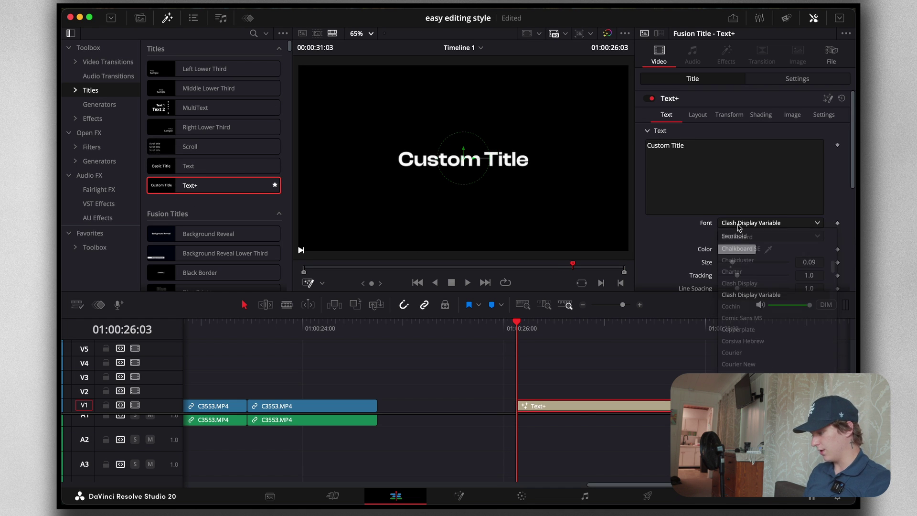
pyautogui.click(743, 236)
pyautogui.click(740, 308)
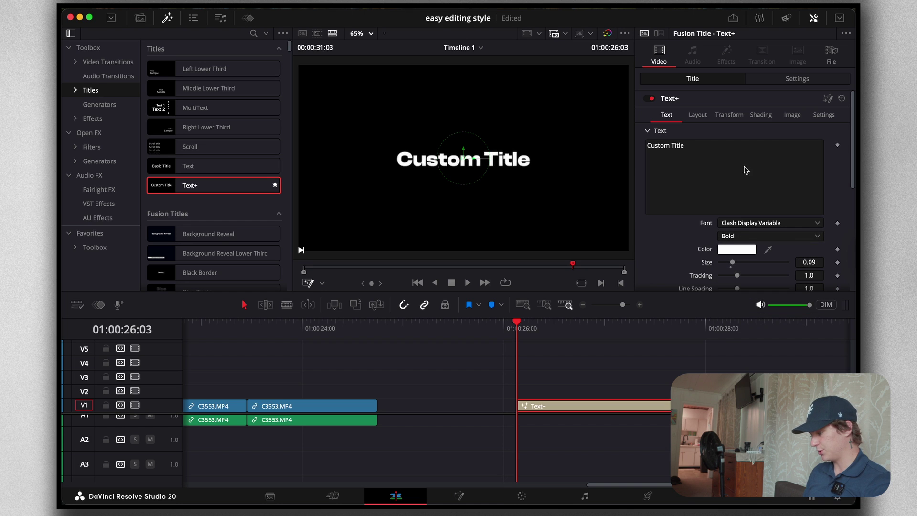
# Change the title text to "Up Glitch" and set its size to 0.0984
pyautogui.click(744, 170)
pyautogui.press('super+a')
pyautogui.write('Up Gltich')
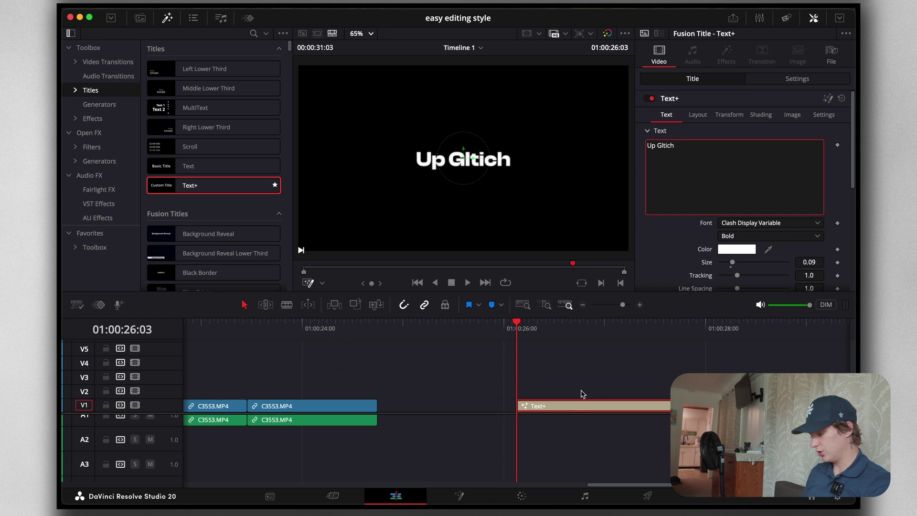
pyautogui.click(566, 410)
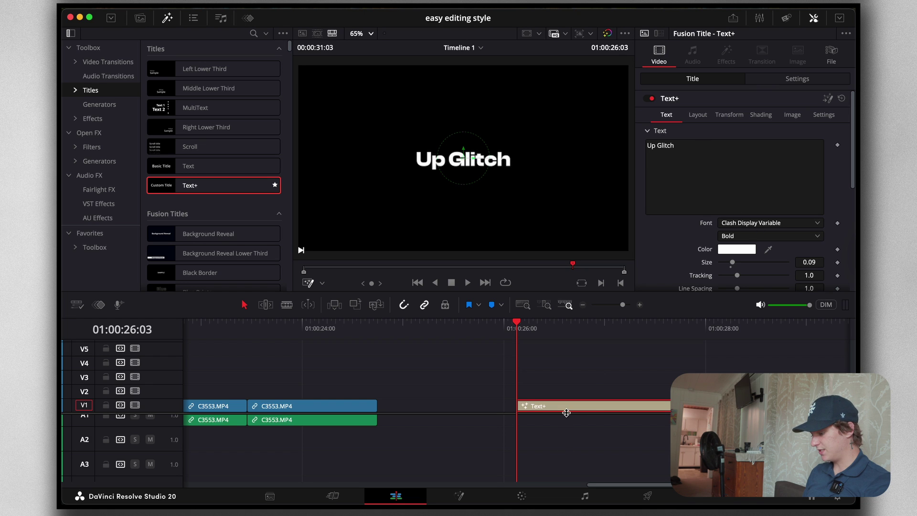
pyautogui.moveTo(730, 262); pyautogui.dragTo(734, 262)
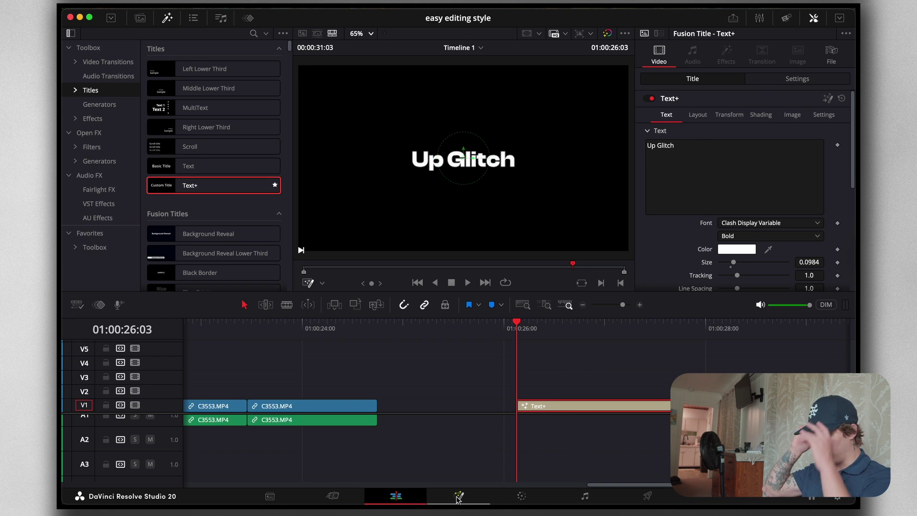
# Open the title on the Fusion page and add a Transform node between Template and MediaOut1
pyautogui.click(458, 496)
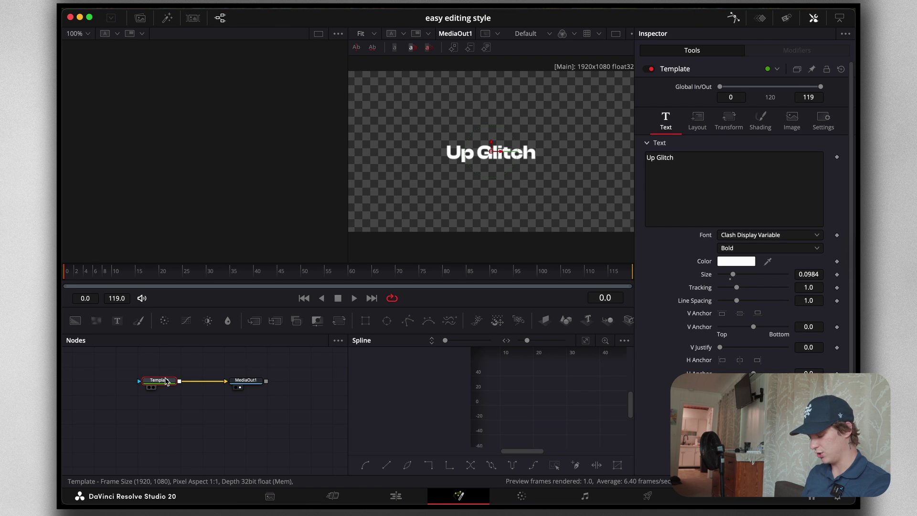
pyautogui.hotkey('shift', 'space')
pyautogui.write('transform')
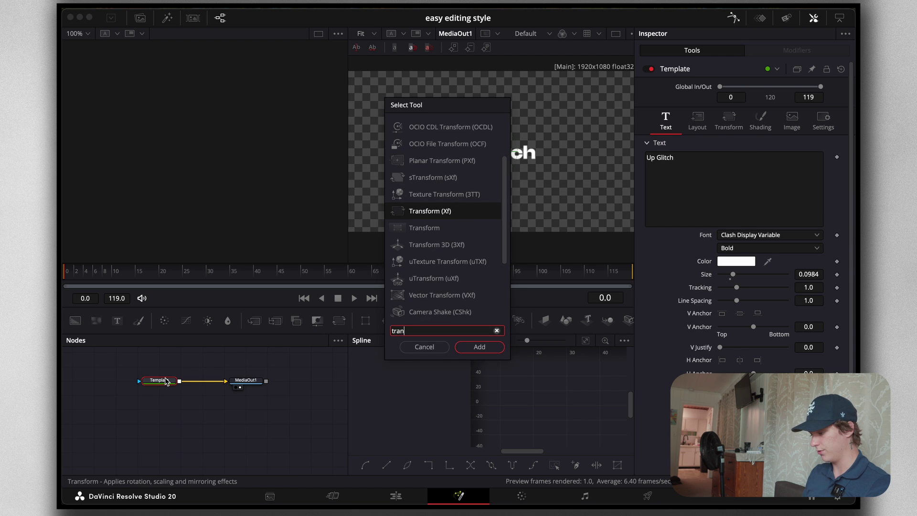
pyautogui.press('Return')
# Keyframe the Transform's Center Y from 0.389 at frame 0 to 0.5 at frame 25 and play the upward move
pyautogui.moveTo(815, 128); pyautogui.dragTo(836, 134)
pyautogui.click(837, 127)
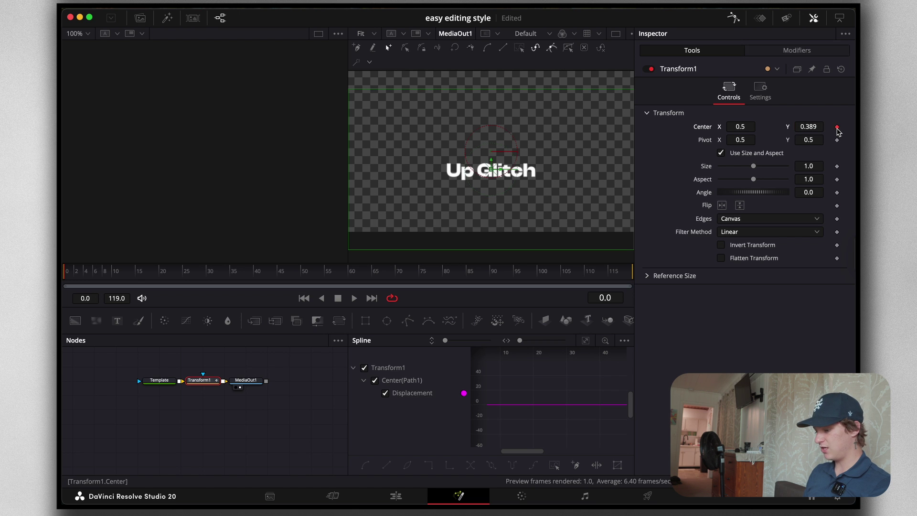
pyautogui.click(184, 273)
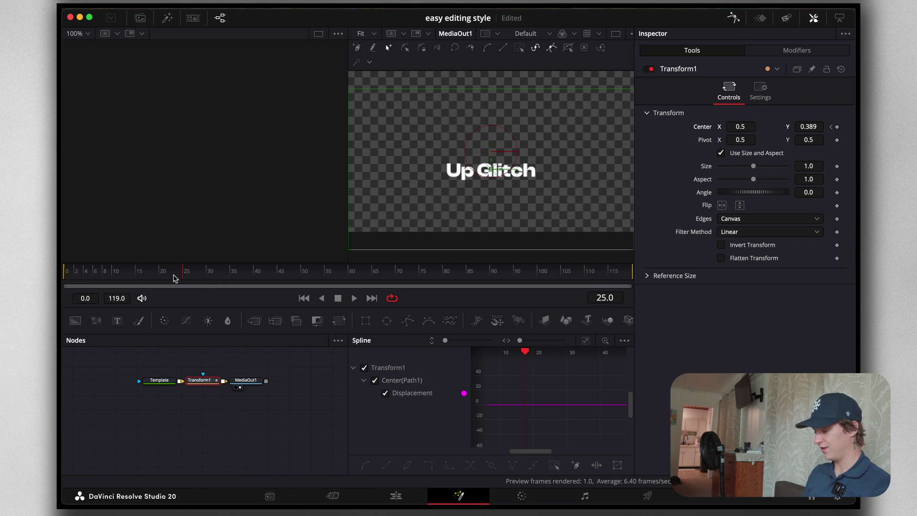
pyautogui.click(805, 129)
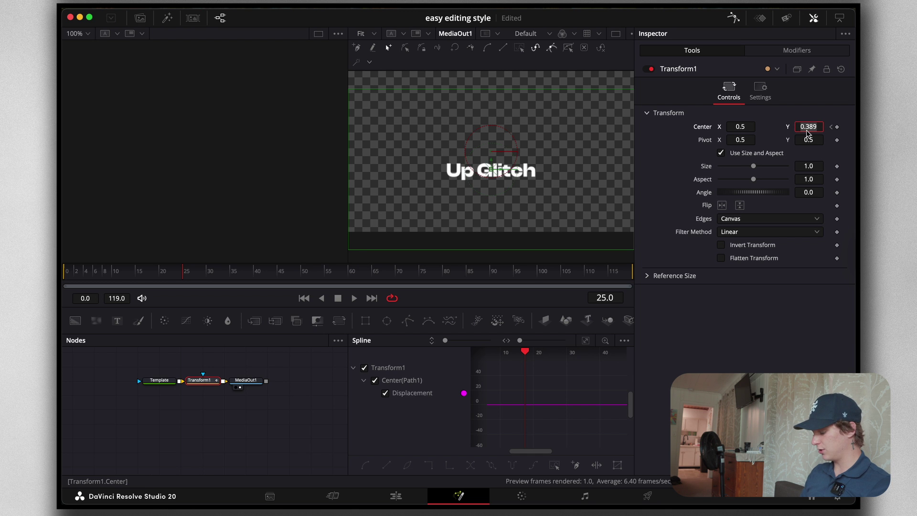
pyautogui.press('Return')
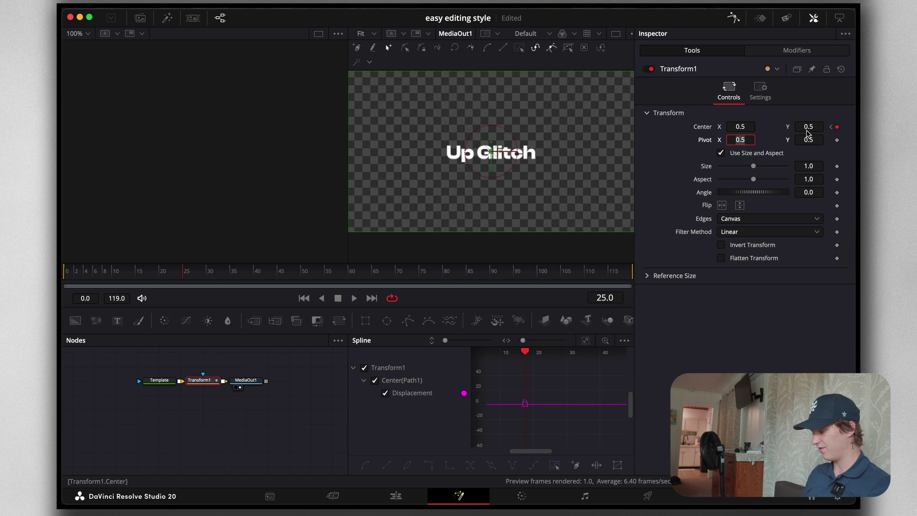
pyautogui.click(65, 273)
pyautogui.press('space')
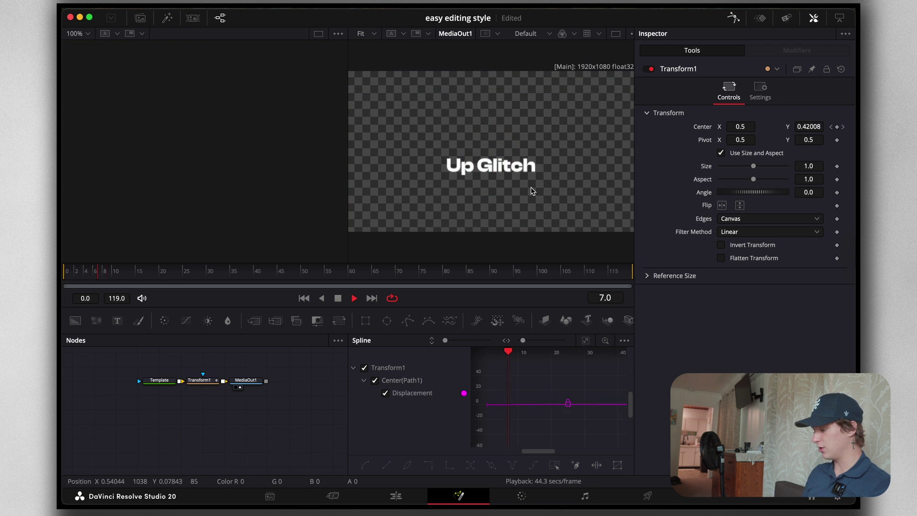
pyautogui.press('space')
# Apply Out Cubic easing to both displacement keyframes in the spline and preview the eased motion
pyautogui.click(586, 340)
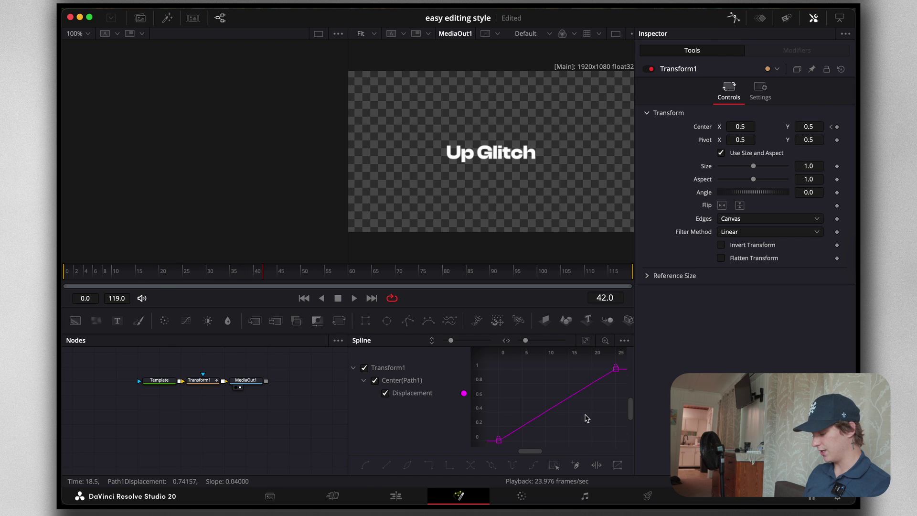
pyautogui.hotkey('ctrl', 'a')
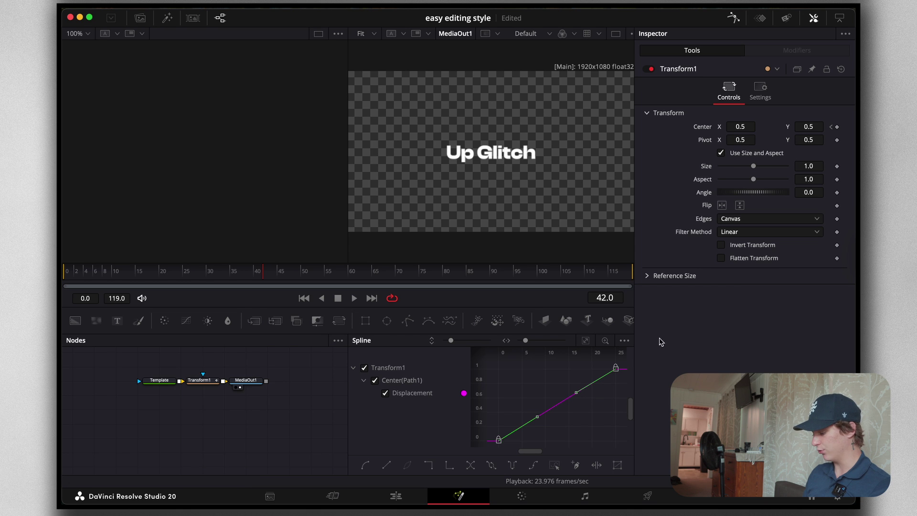
pyautogui.rightClick(575, 414)
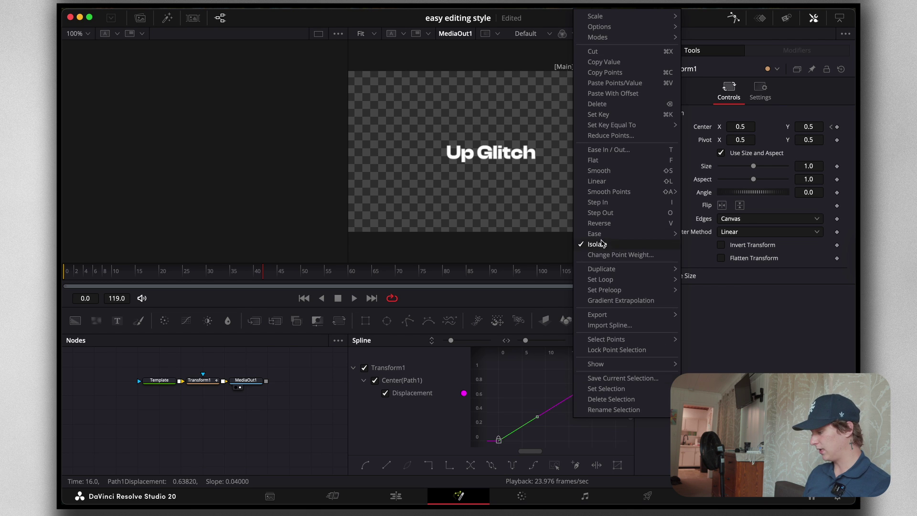
pyautogui.moveTo(601, 238)
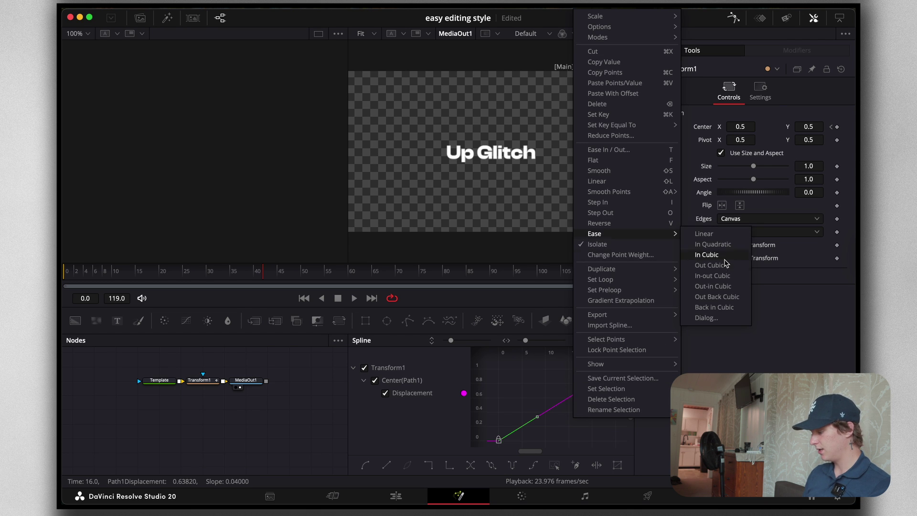
pyautogui.click(708, 266)
pyautogui.press('space')
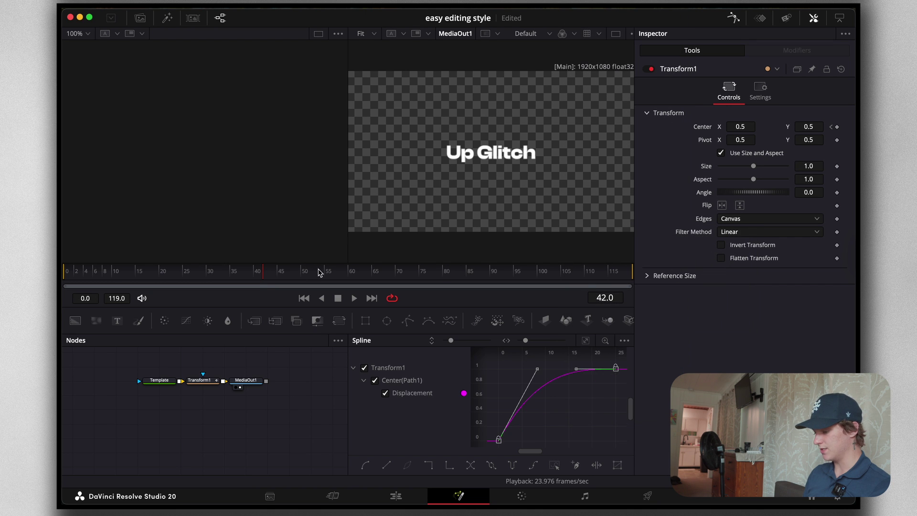
pyautogui.press('space')
pyautogui.moveTo(213, 276); pyautogui.dragTo(63, 275)
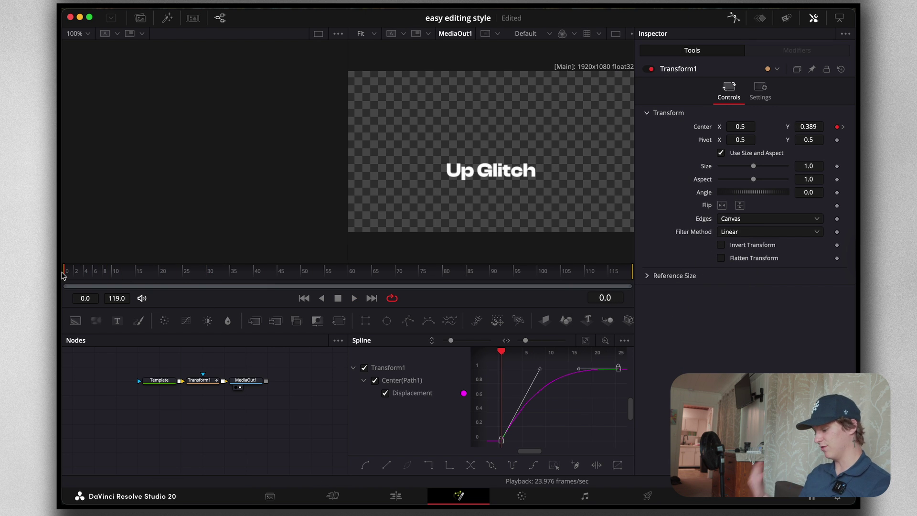
# Keyframe the Template text's shading opacity at 0.0 on frame 0
pyautogui.click(159, 381)
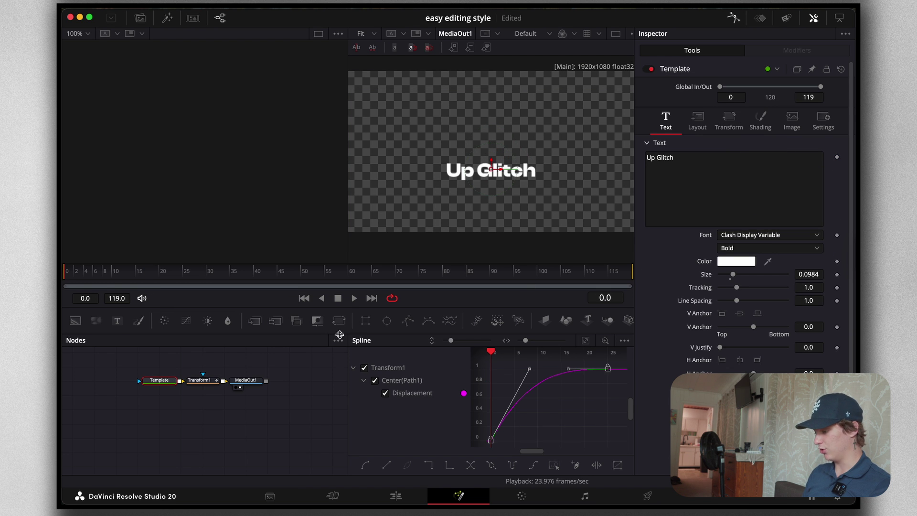
pyautogui.click(761, 121)
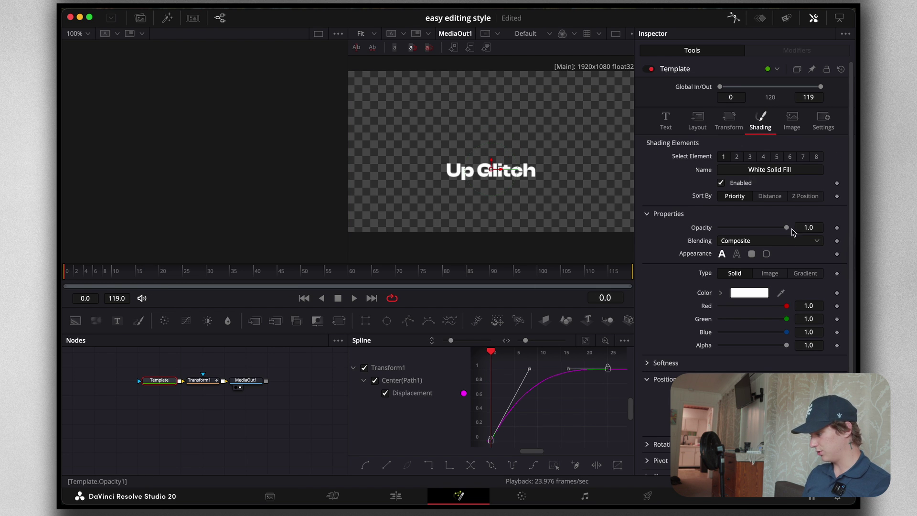
pyautogui.moveTo(786, 228); pyautogui.dragTo(707, 228)
pyautogui.click(836, 228)
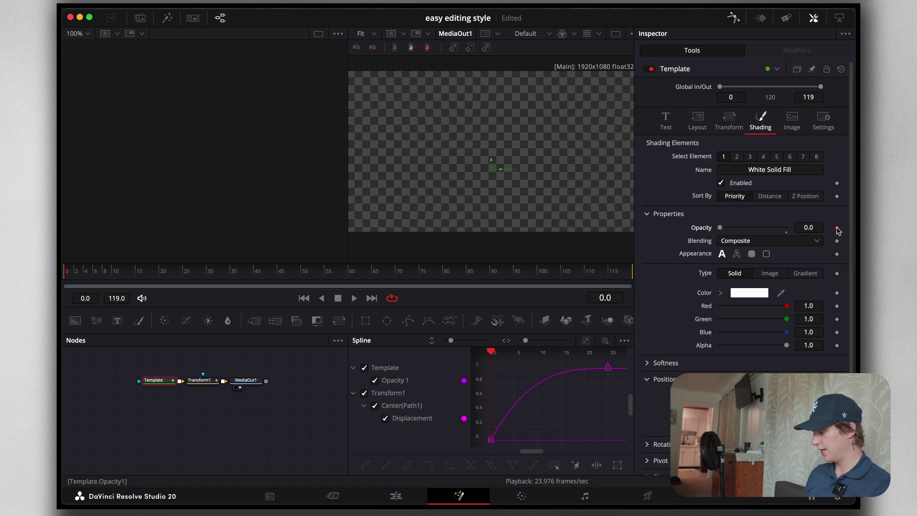
# Keyframe the text's opacity alternating between 1.0 and lower values over about the first 16 frames and play the flicker
pyautogui.press('Right')
pyautogui.press('Right')
pyautogui.press('Right')
pyautogui.moveTo(719, 228); pyautogui.dragTo(822, 227)
pyautogui.press('Right')
pyautogui.press('Right')
pyautogui.press('Right')
pyautogui.press('Right')
pyautogui.press('Right')
pyautogui.press('Right')
pyautogui.press('Right')
pyautogui.press('Right')
pyautogui.press('Right')
pyautogui.press('Right')
pyautogui.press('Right')
pyautogui.press('Right')
pyautogui.press('Right')
pyautogui.press('space')
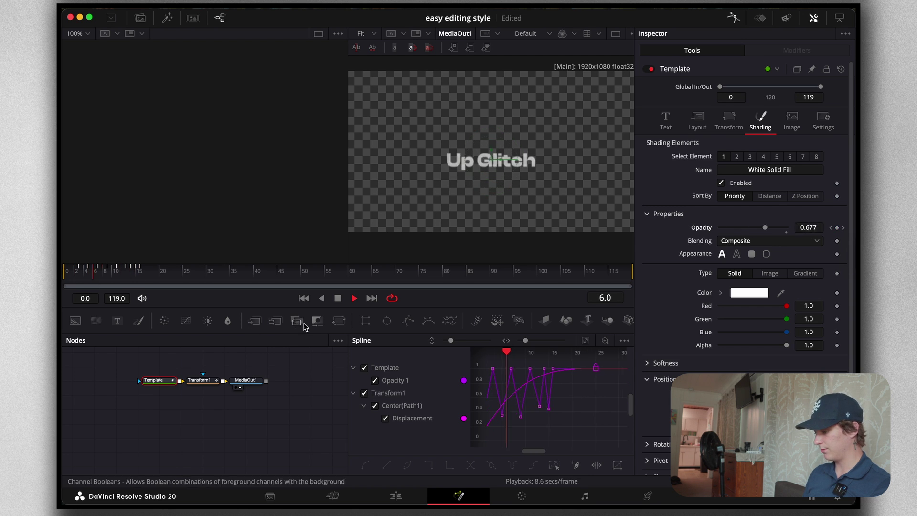
pyautogui.press('space')
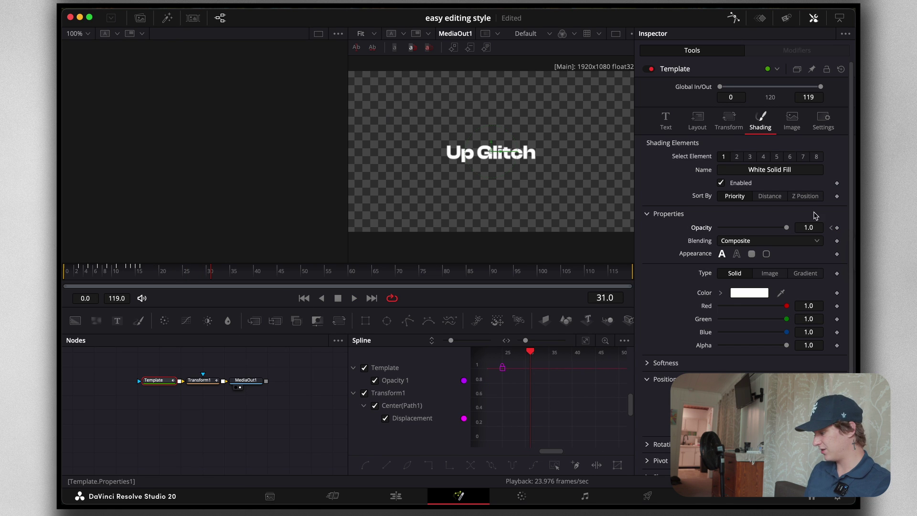
# Remove all the opacity keyframes from the Template text, leaving its opacity at 1.0
pyautogui.click(833, 229)
pyautogui.click(832, 230)
pyautogui.click(833, 229)
pyautogui.click(832, 229)
pyautogui.click(832, 229)
pyautogui.click(833, 229)
pyautogui.click(833, 229)
pyautogui.press('Left')
pyautogui.press('Left')
pyautogui.press('Left')
pyautogui.press('Left')
pyautogui.press('Left')
pyautogui.press('Left')
pyautogui.press('Left')
pyautogui.click(837, 229)
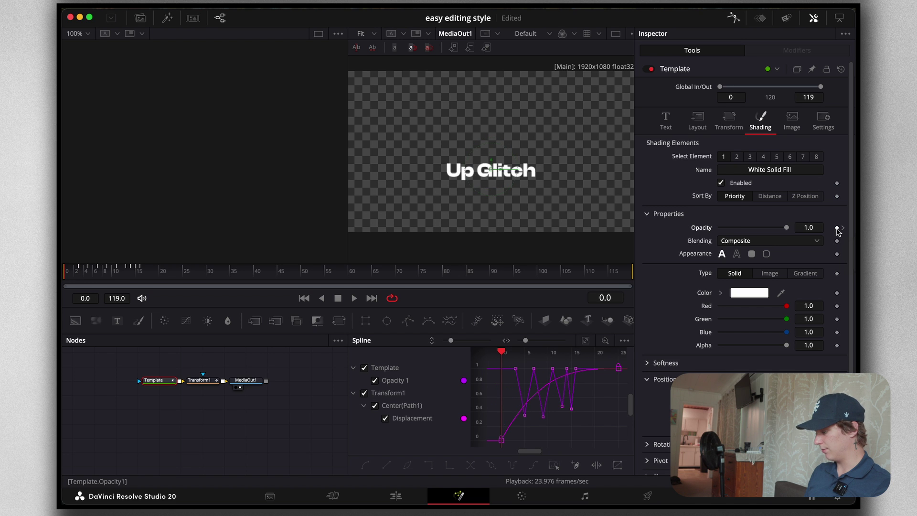
pyautogui.click(844, 228)
pyautogui.click(837, 228)
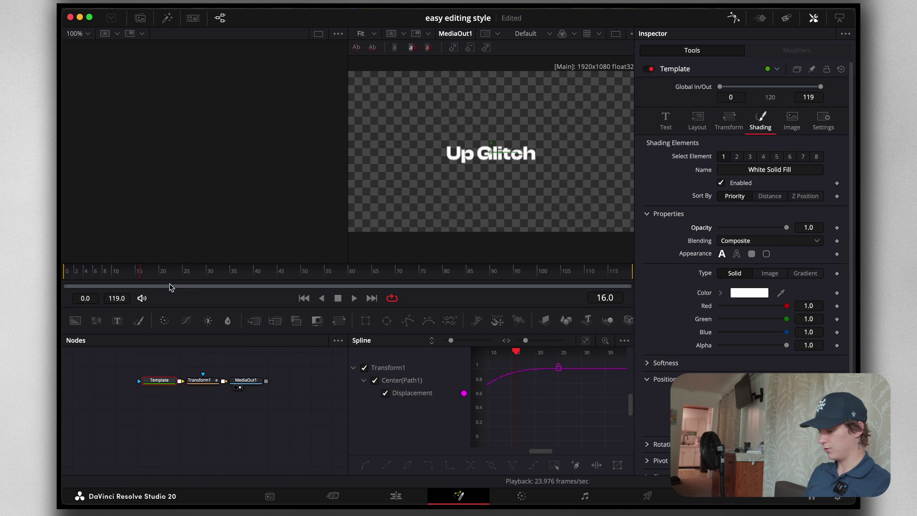
# Play the title animation from frame 0 to review the upward move without the flicker
pyautogui.click(64, 274)
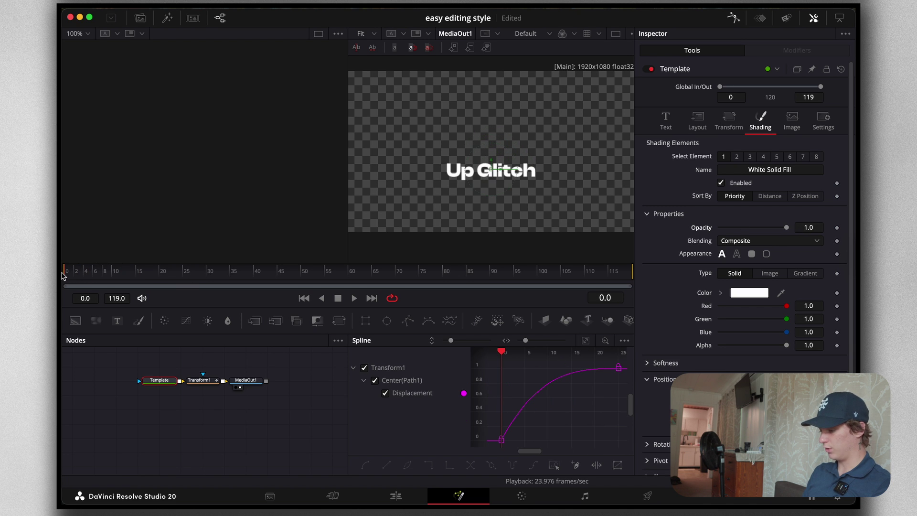
pyautogui.press('space')
pyautogui.press('space')
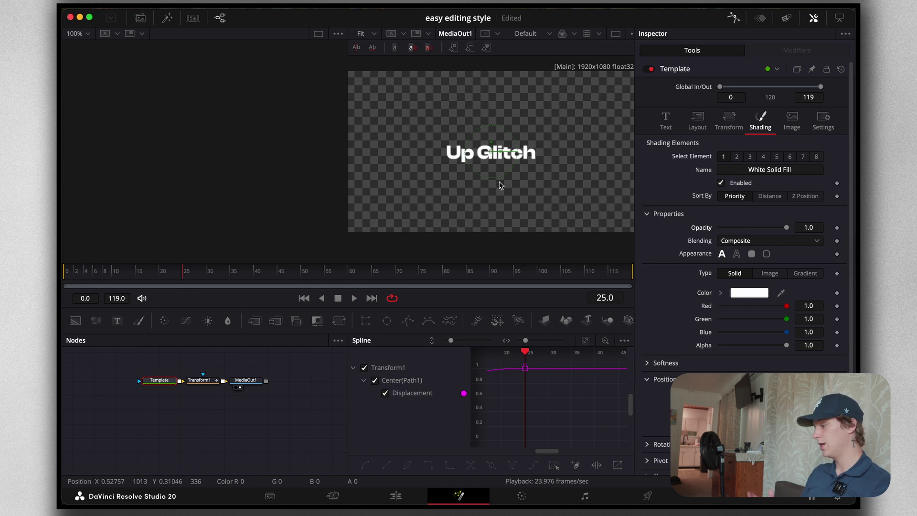